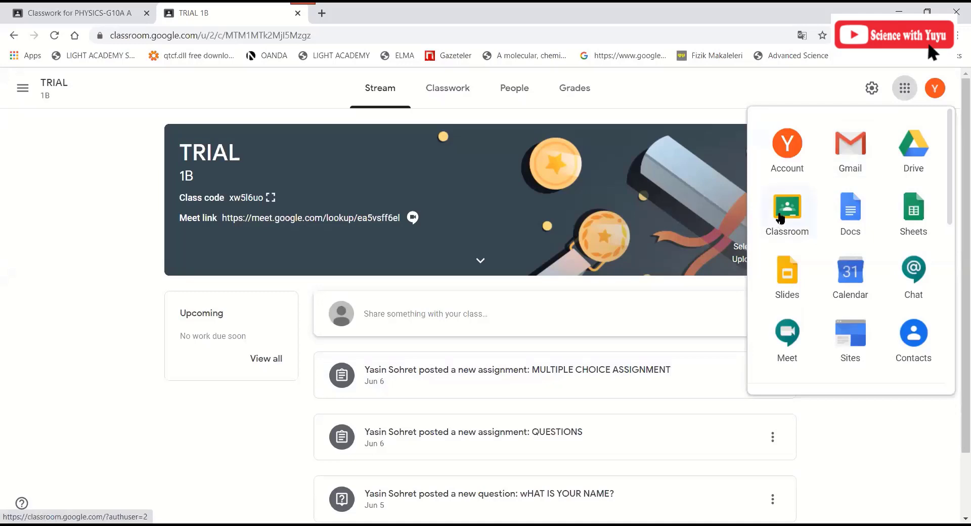
- Dismiss the apps launcher and go to the TRIAL 1B Classwork page with its UNIT-1 items
left_click(448, 165)
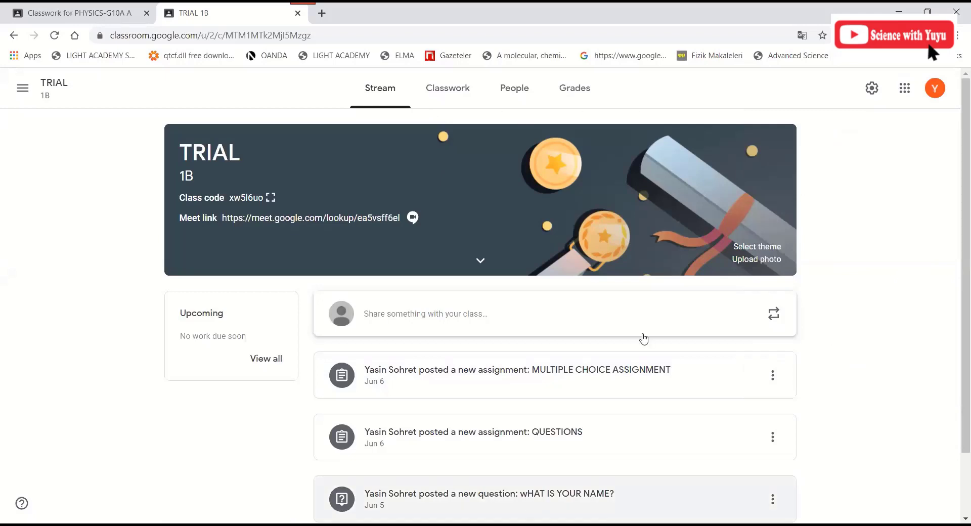
left_click(464, 96)
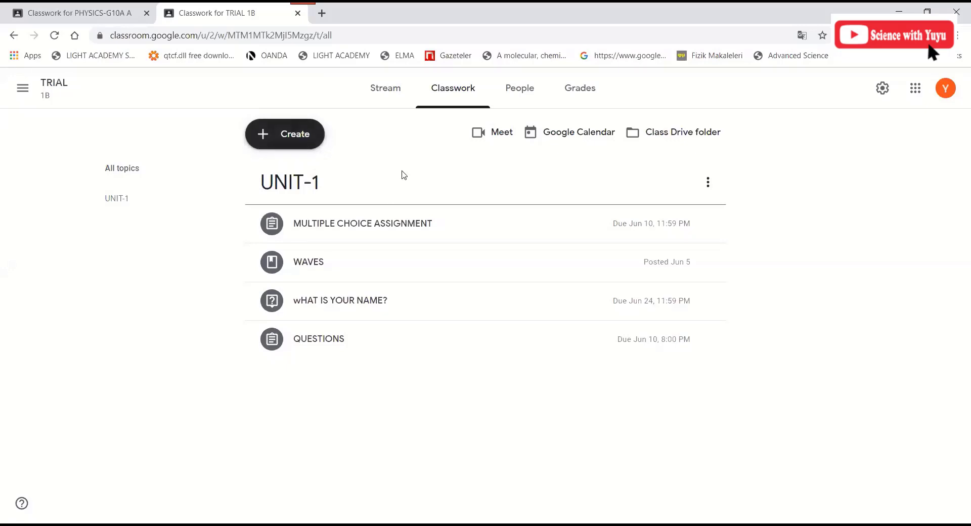
- Start a new assignment titled ASSIGNMENT-1
left_click(283, 141)
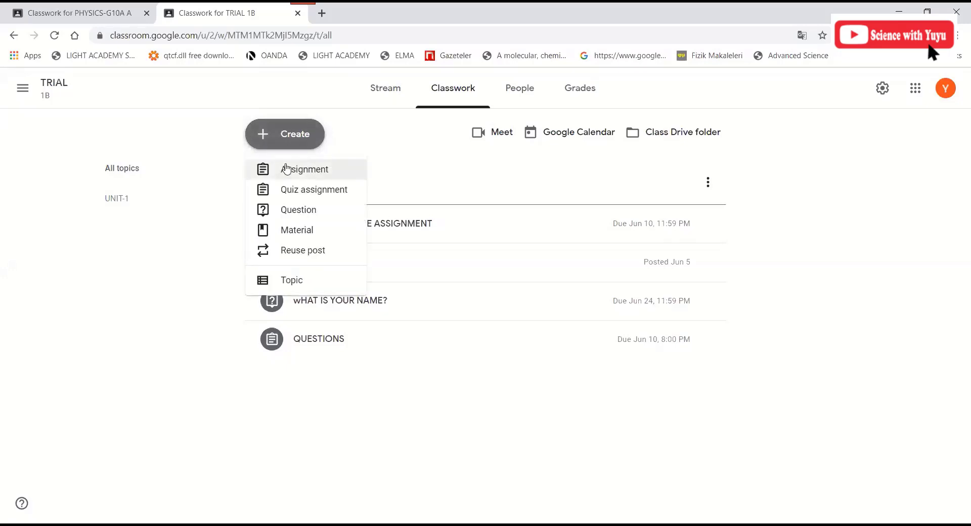
left_click(286, 169)
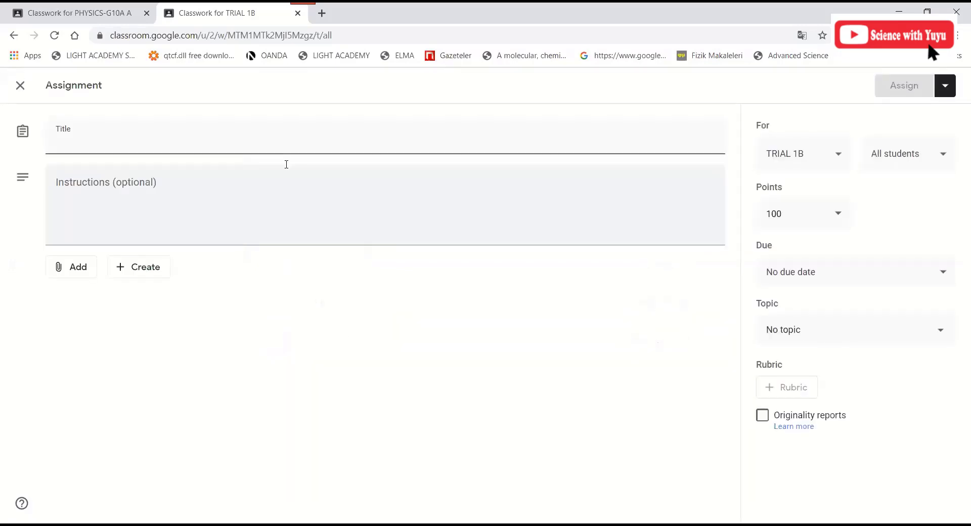
type("assign")
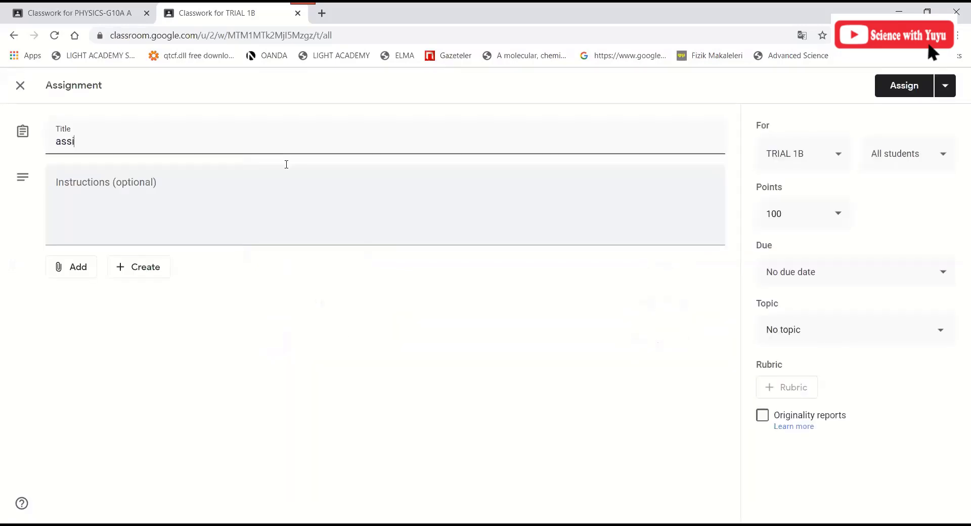
key("BackSpace")
key("BackSpace")
key("BackSpace")
key("BackSpace")
key("BackSpace")
key("BackSpace")
type("ASSIGNMENT")
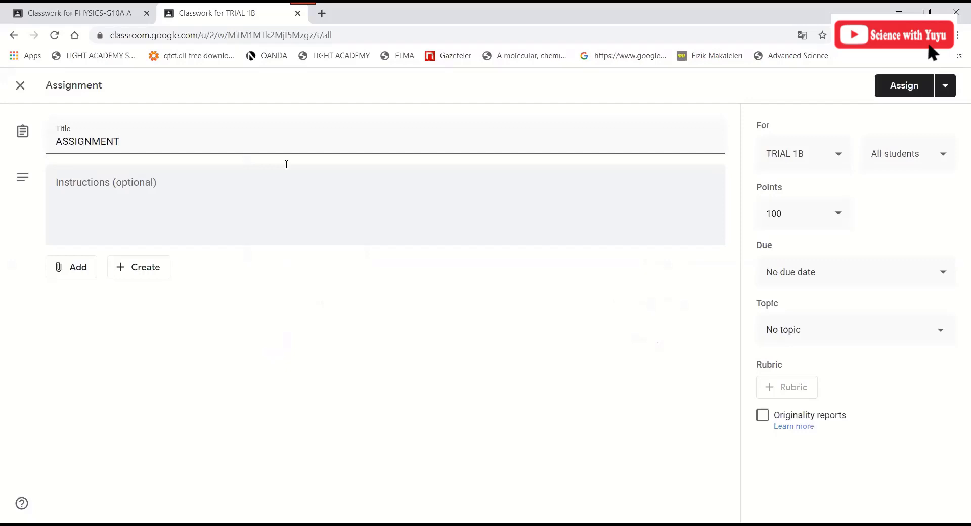
type("-1")
- Enter WW as the instructions and bring up the new-file attachment choices
left_click(257, 182)
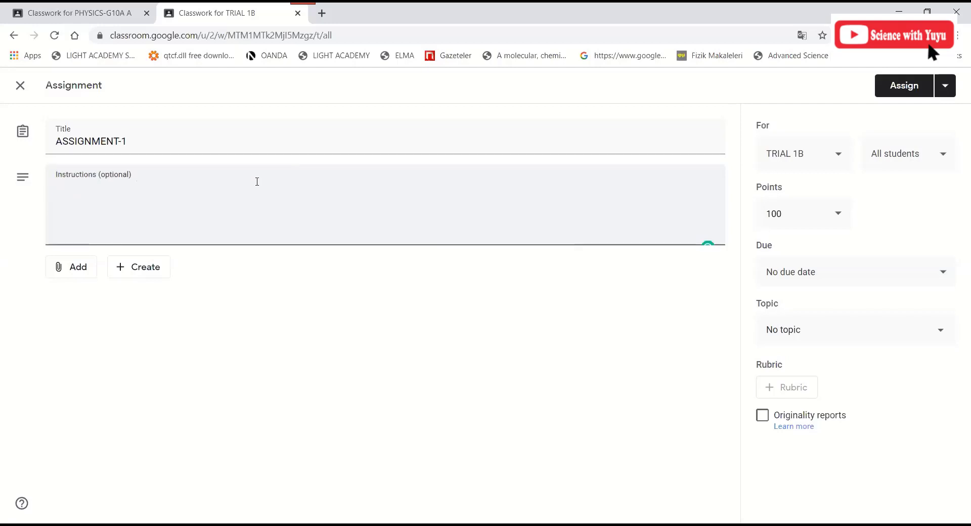
type("WW")
left_click(93, 335)
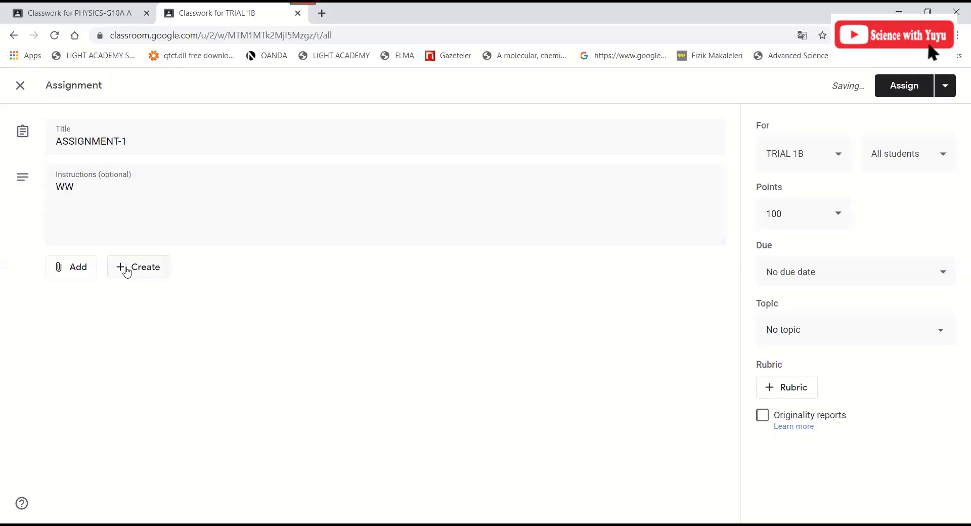
left_click(127, 272)
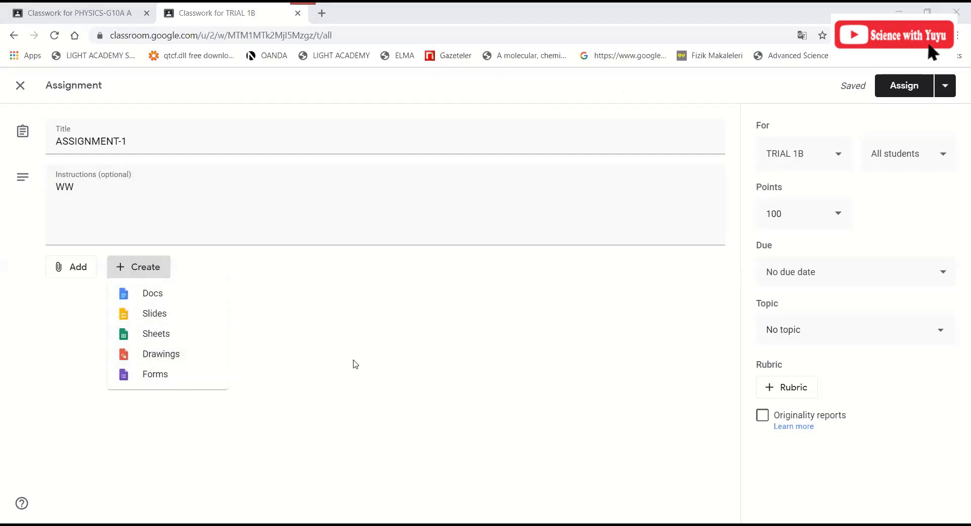
- Attach a new blank Google Form to ASSIGNMENT-1 and switch to the untitled form's tab
left_click(141, 275)
left_click(144, 276)
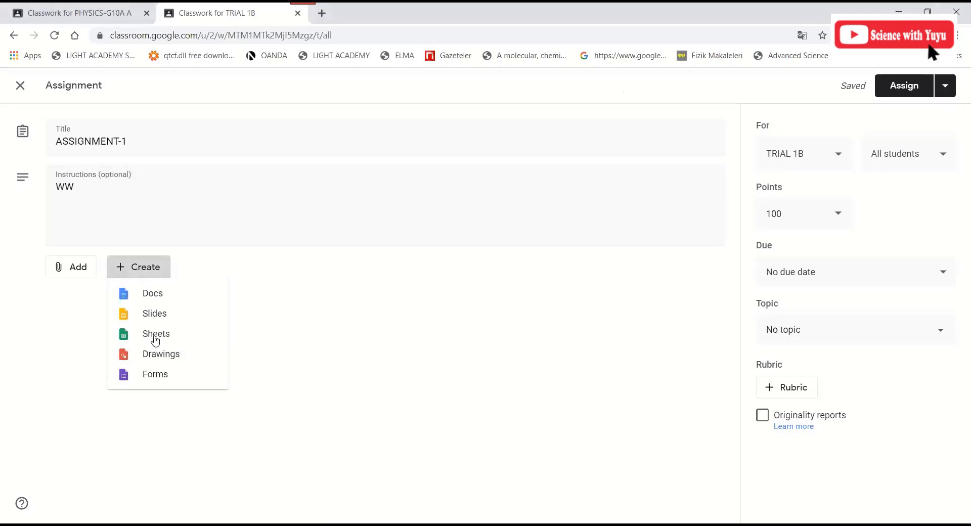
left_click(161, 381)
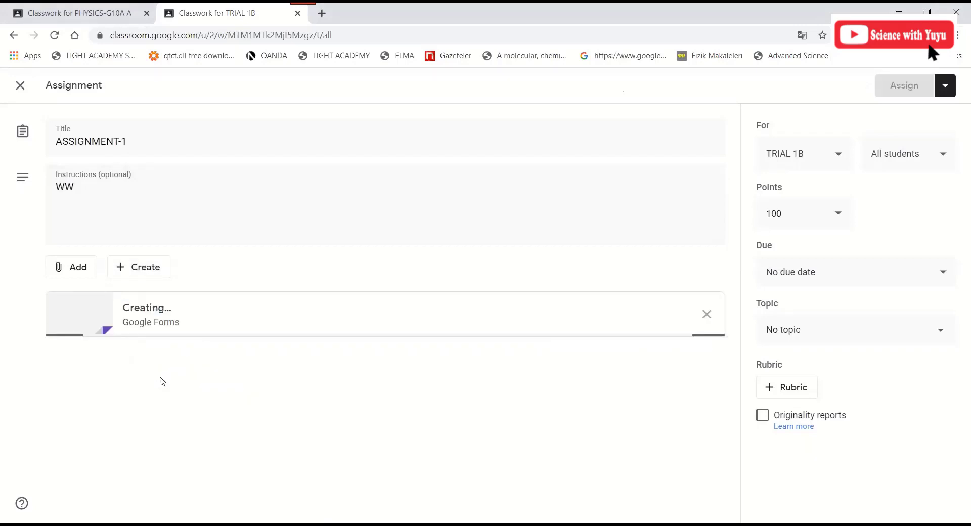
left_click(210, 15)
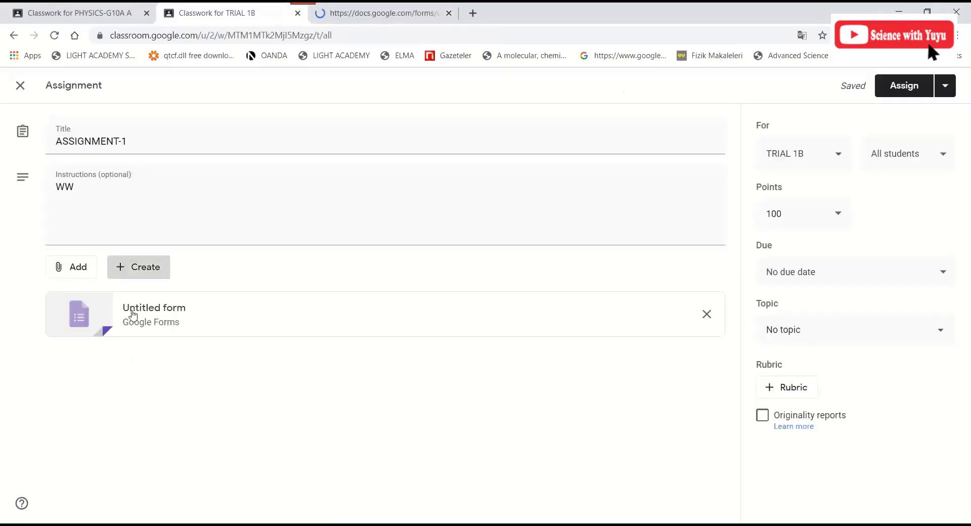
left_click(358, 8)
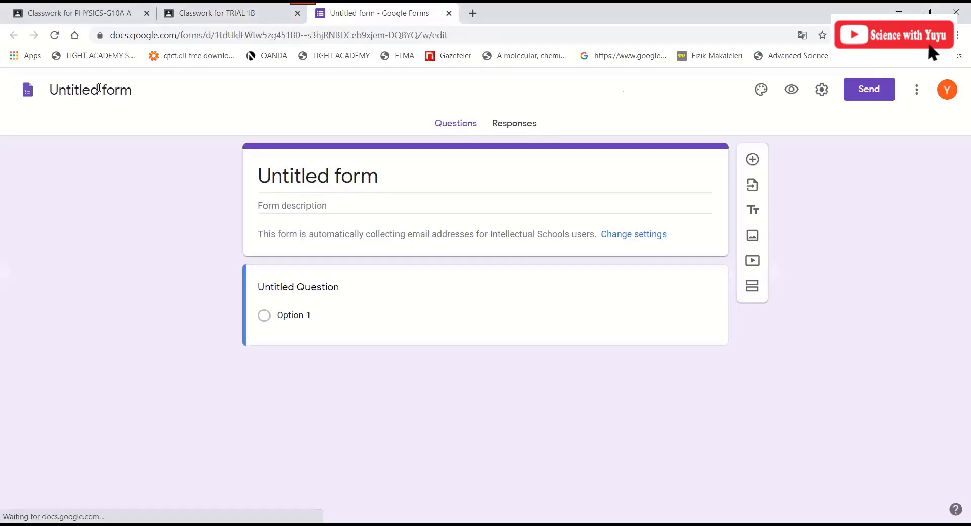
- Rename the form to ASSIGNMENT1-MULTIPLE CHOICES and select its first untitled question
left_click(294, 177)
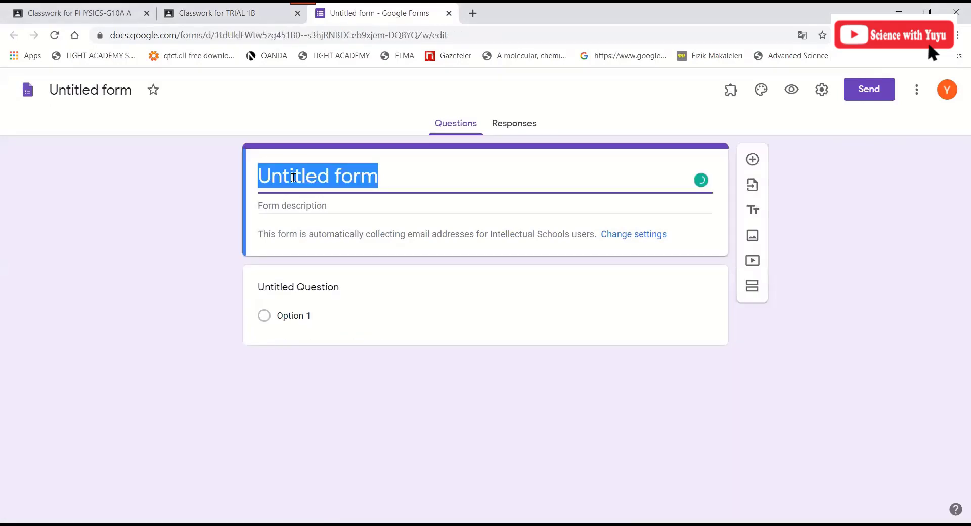
key("BackSpace")
type("AS")
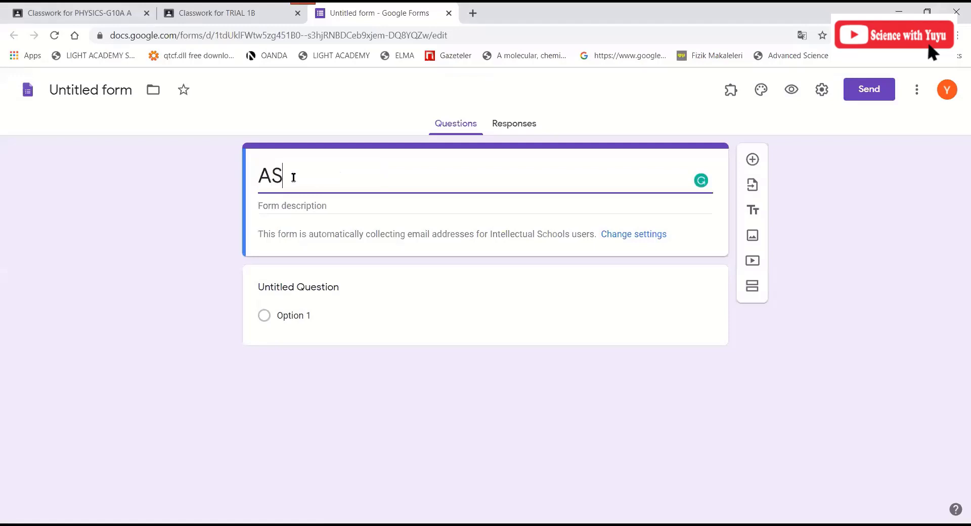
type("SIGNMEN")
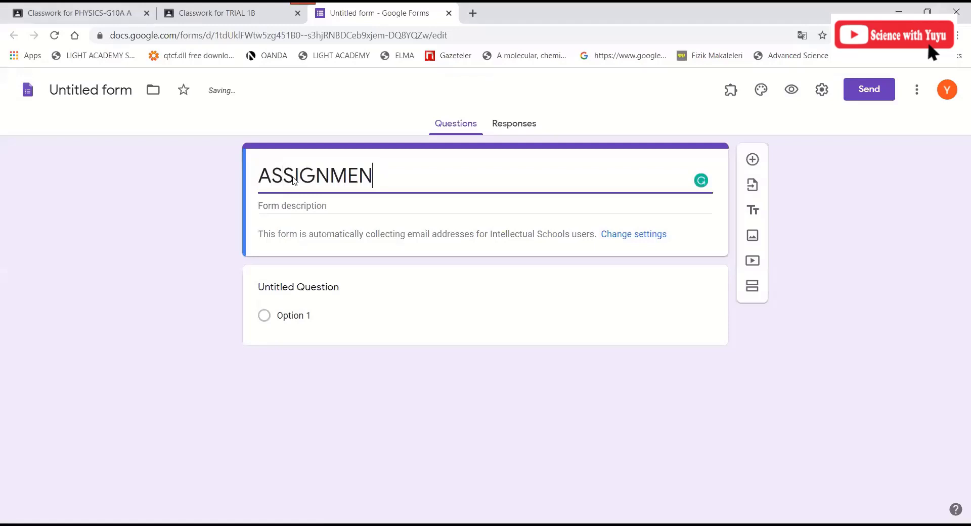
type("T1-MULT")
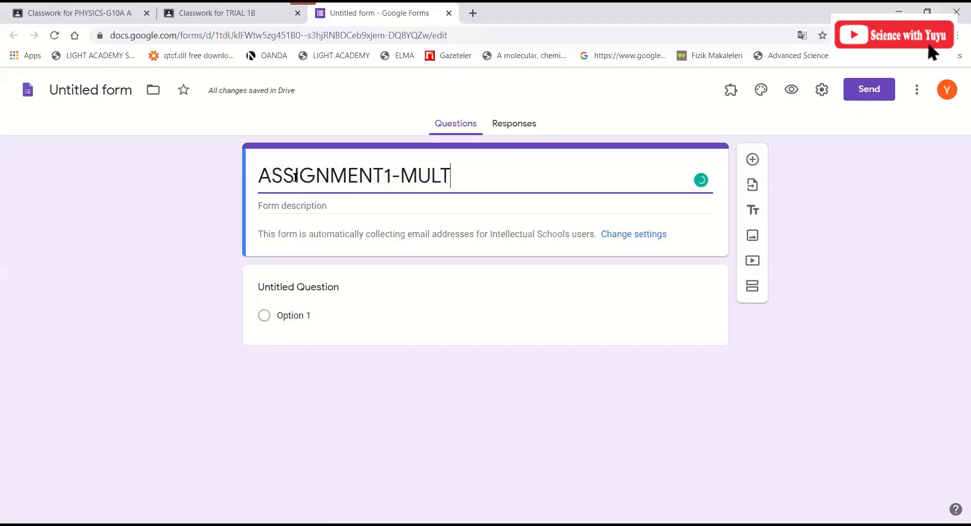
type("IPLE C")
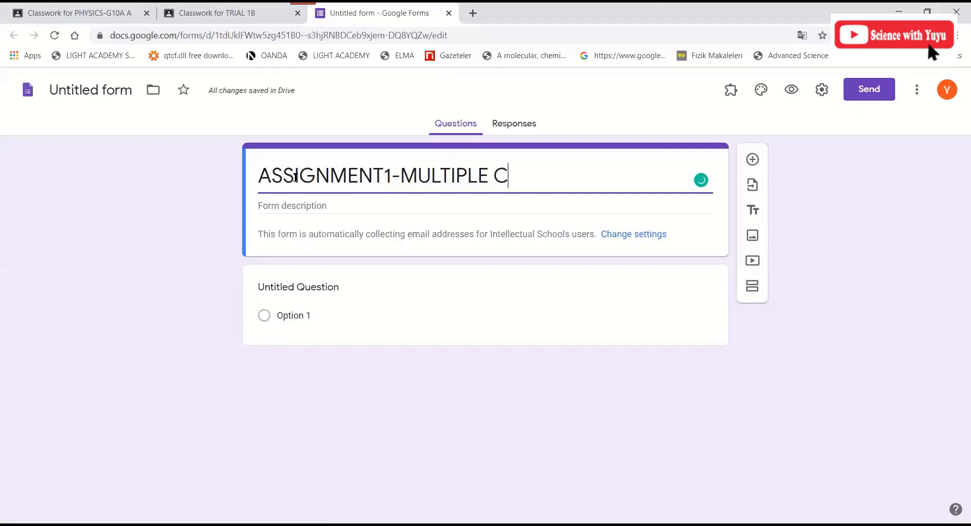
type("HOICES")
left_click(299, 208)
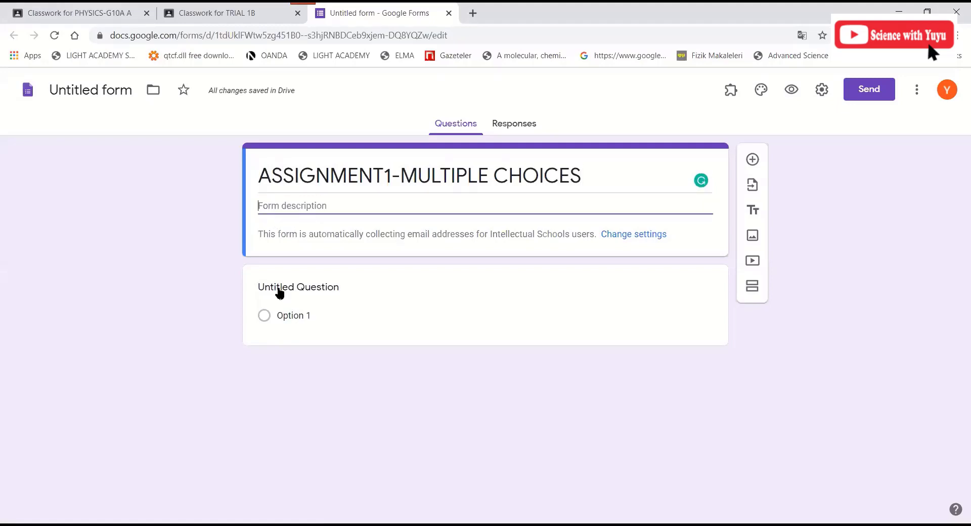
left_click(410, 290)
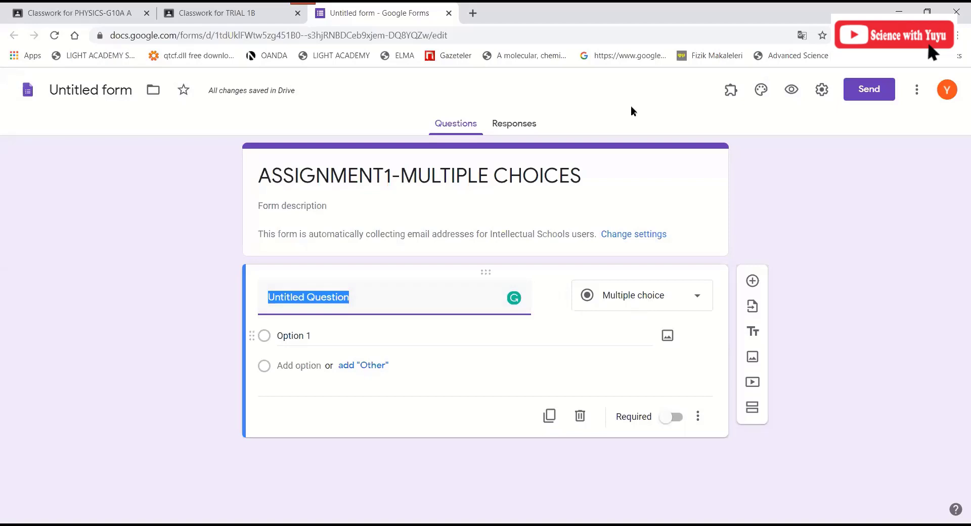
- Change the first question to Short answer, title it FULL NAME, and mark it required
left_click(637, 306)
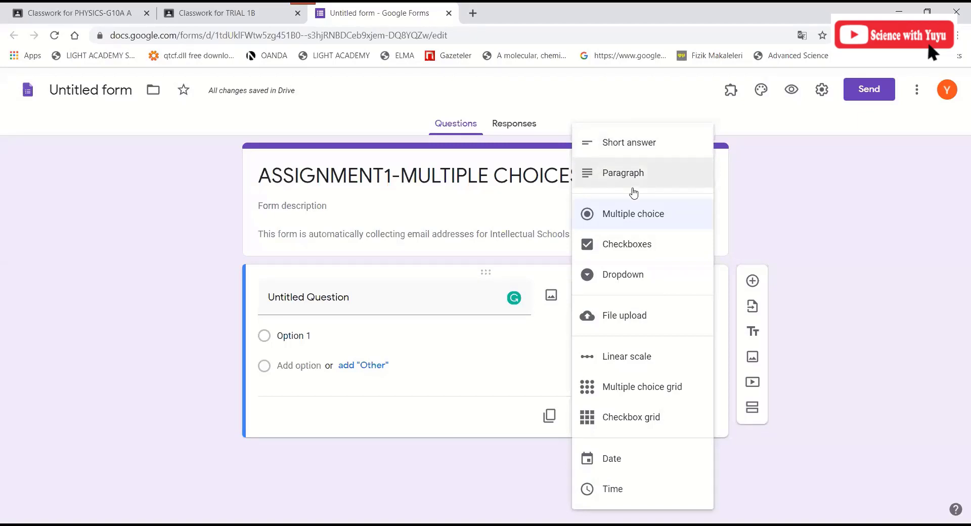
left_click(523, 317)
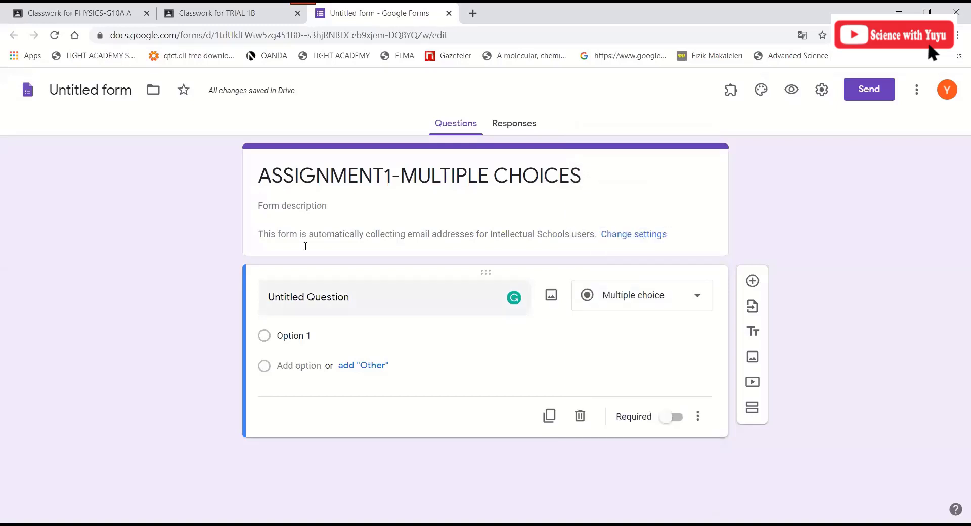
left_click(360, 299)
left_click(642, 295)
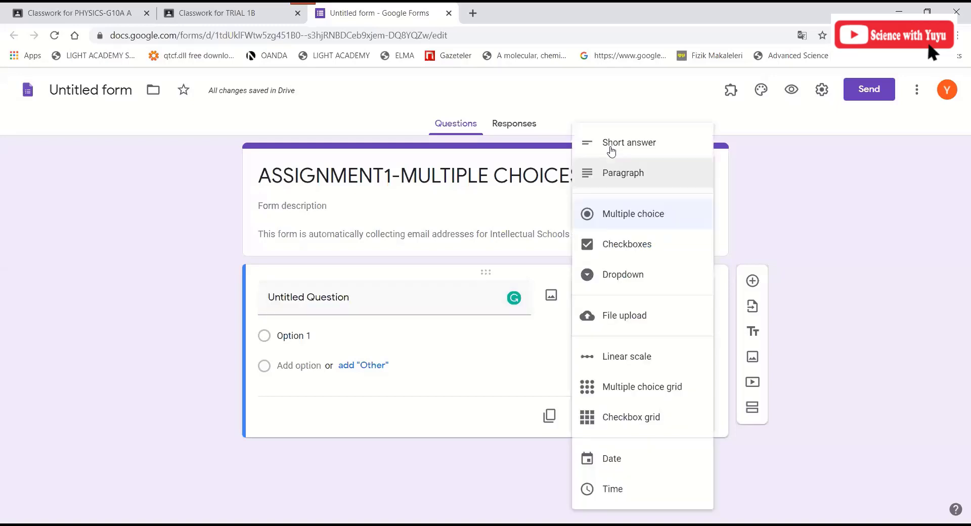
left_click(403, 300)
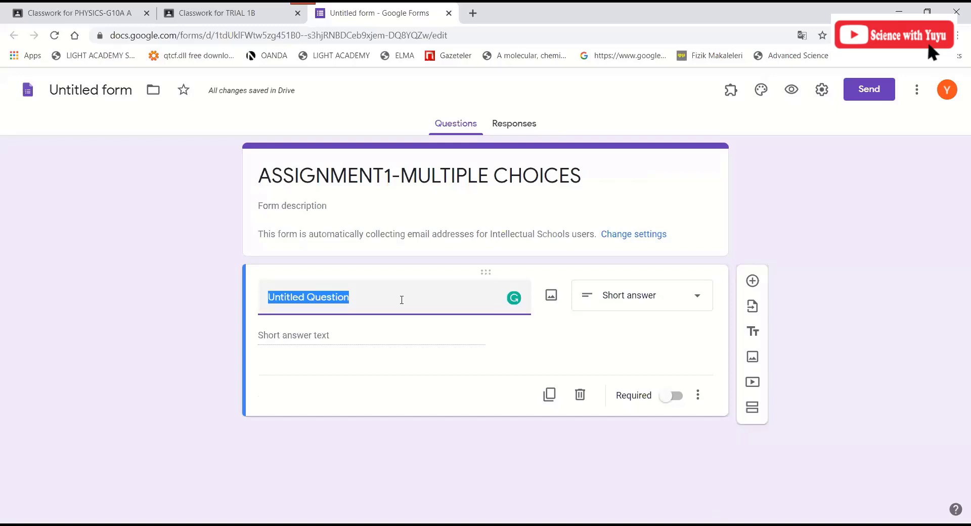
type("FULL NAME")
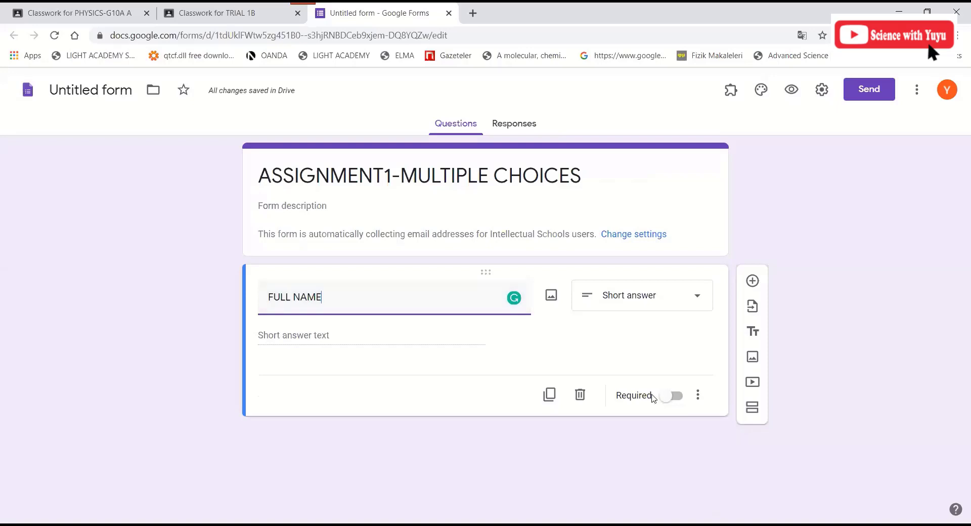
left_click(677, 398)
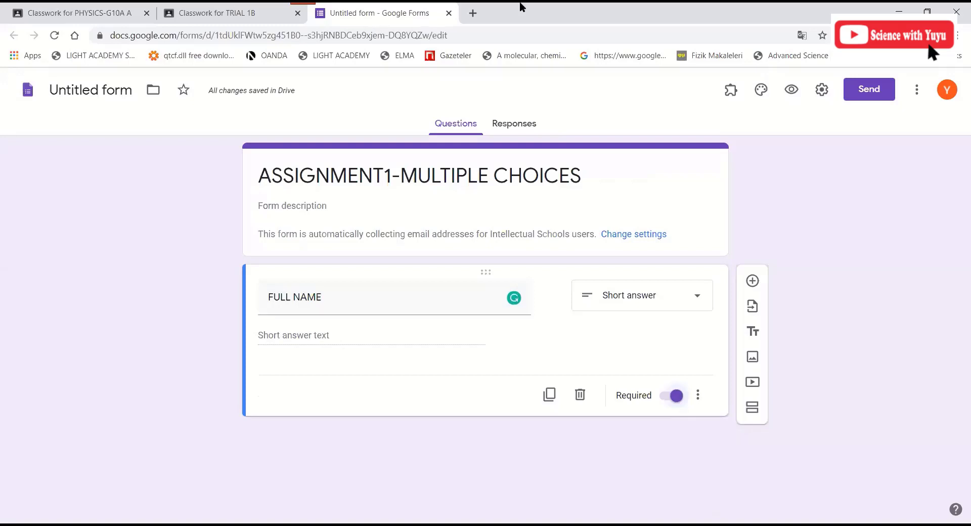
- Add a blank multiple-choice question below FULL NAME, keeping the browser maximized
left_click(753, 282)
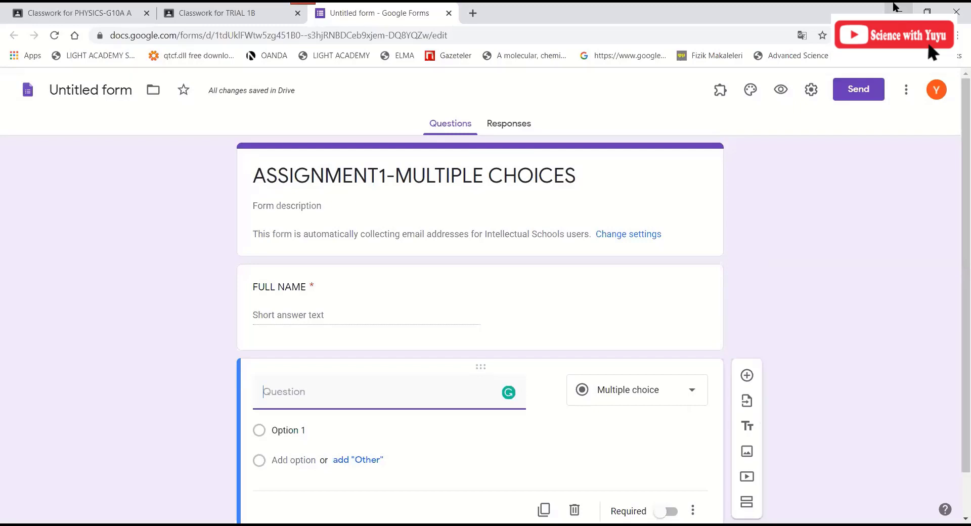
key("super+Left")
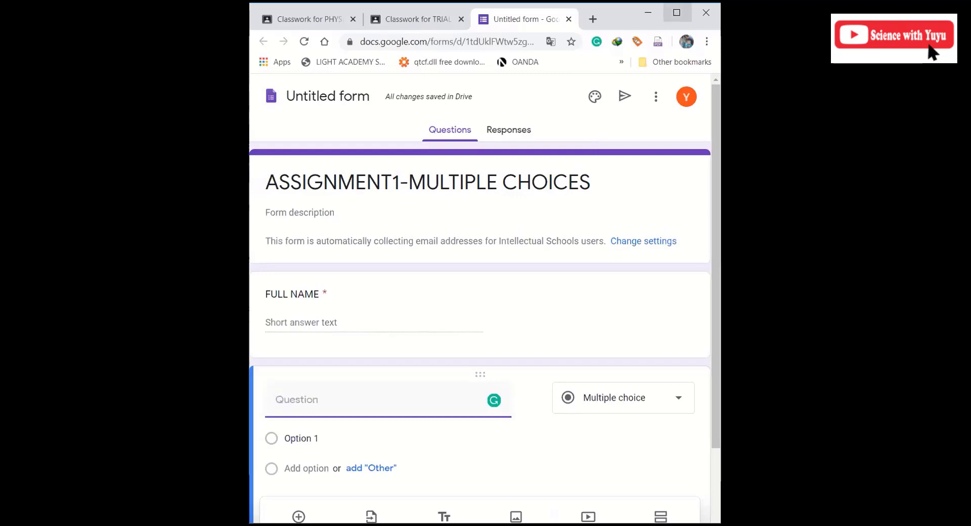
left_click(677, 12)
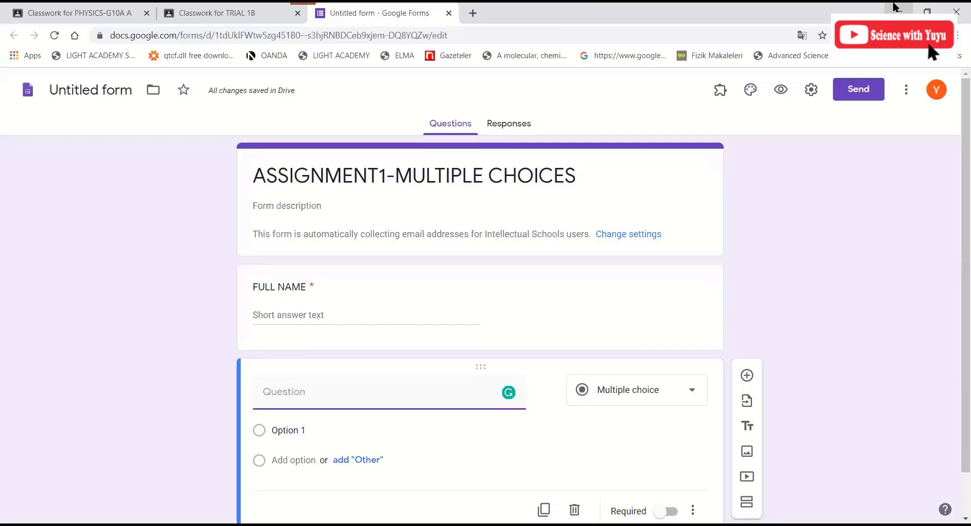
- In a maximized File Explorer, open the MULTIPLE CHOICE folder and select Q1.png
left_click(896, 7)
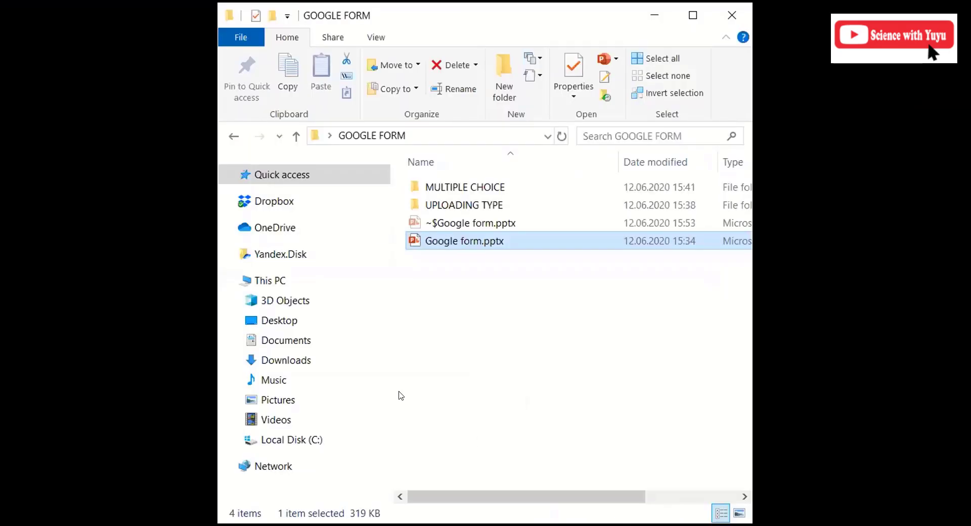
left_click(703, 17)
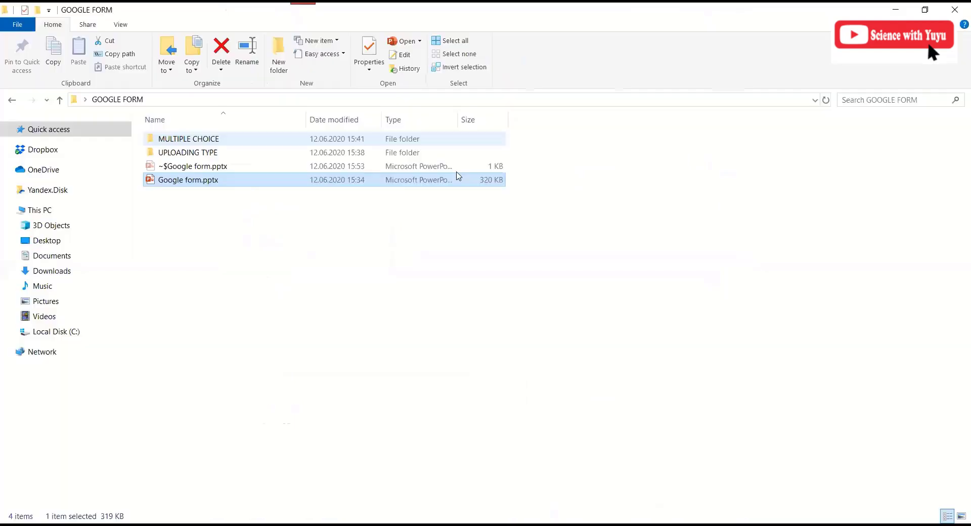
left_click(171, 139)
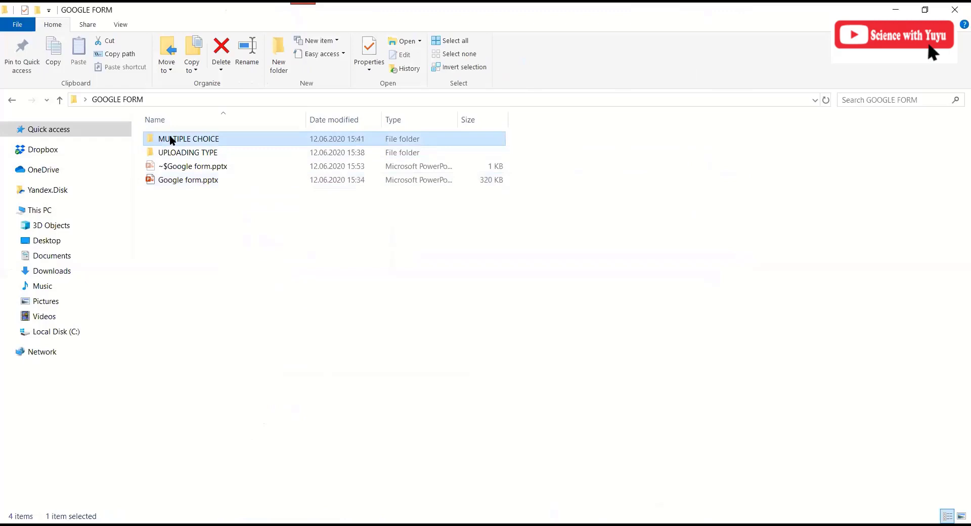
key("Return")
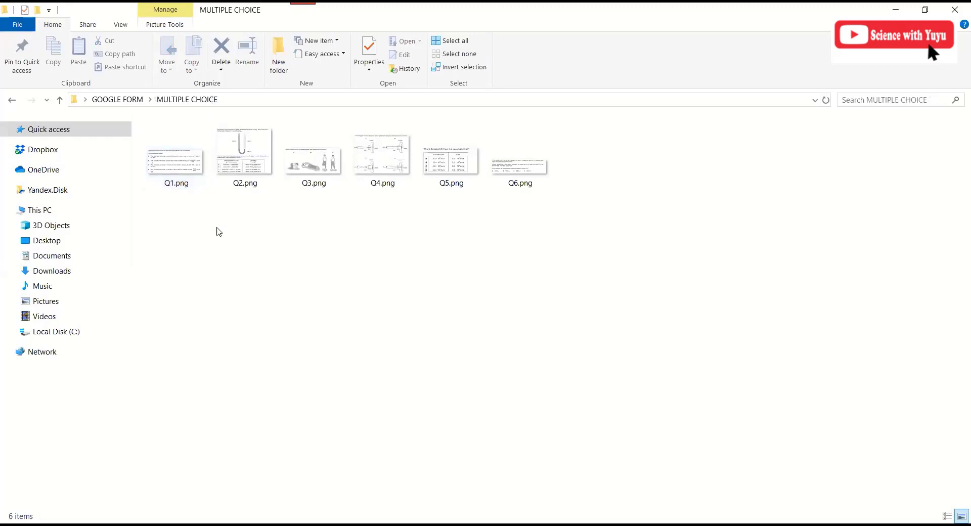
left_click(183, 171)
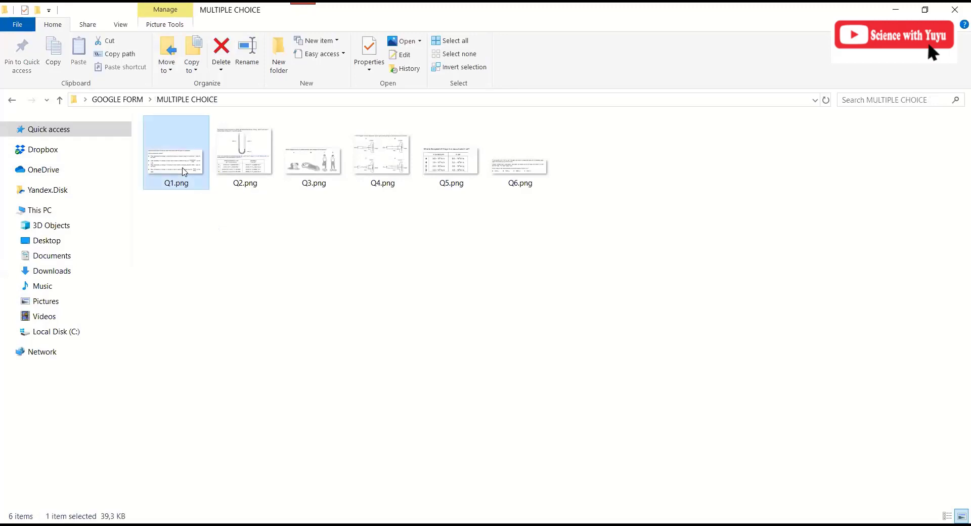
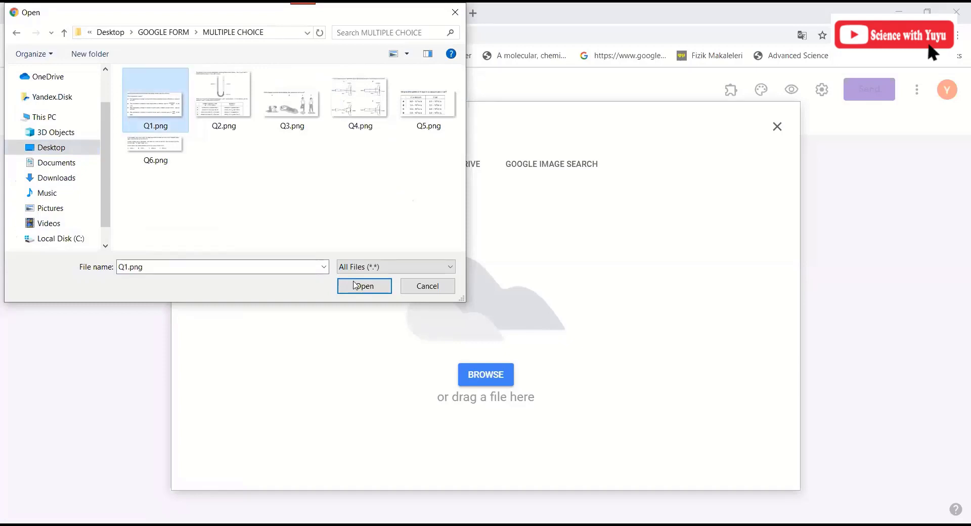
- Upload the selected Q1.png gas-pressure image into the new multiple-choice question
left_click(356, 286)
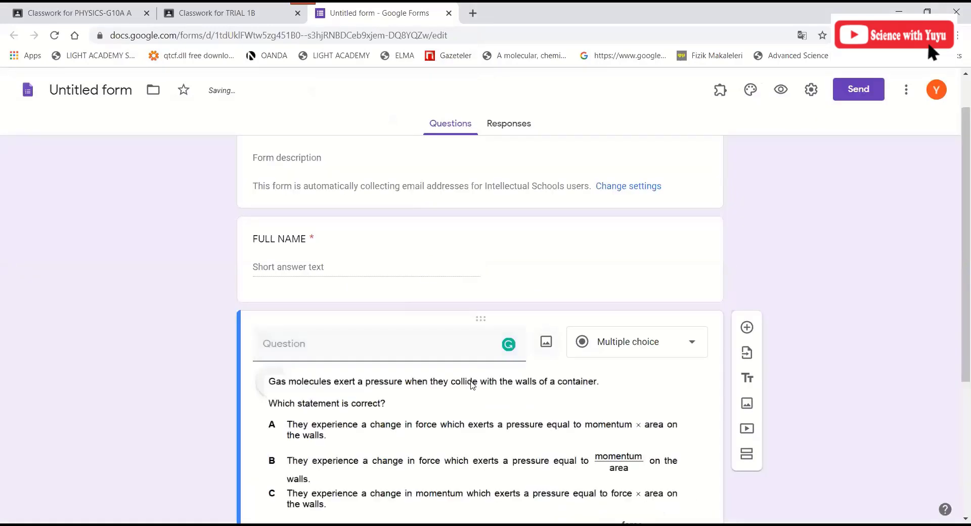
- Enter answer choices A, B, C and D on the gas-pressure question, then add another multiple-choice question
scroll(509, 333, "down", 3)
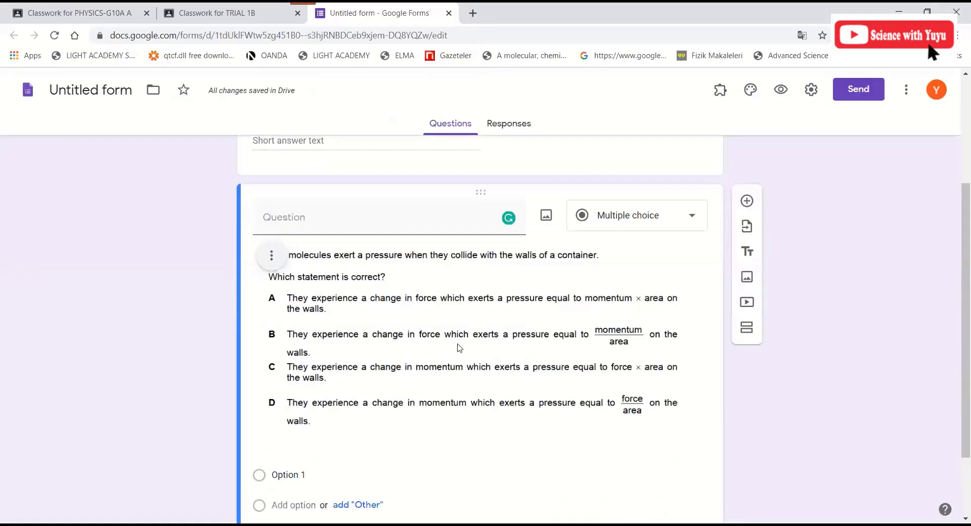
scroll(271, 240, "down", 1)
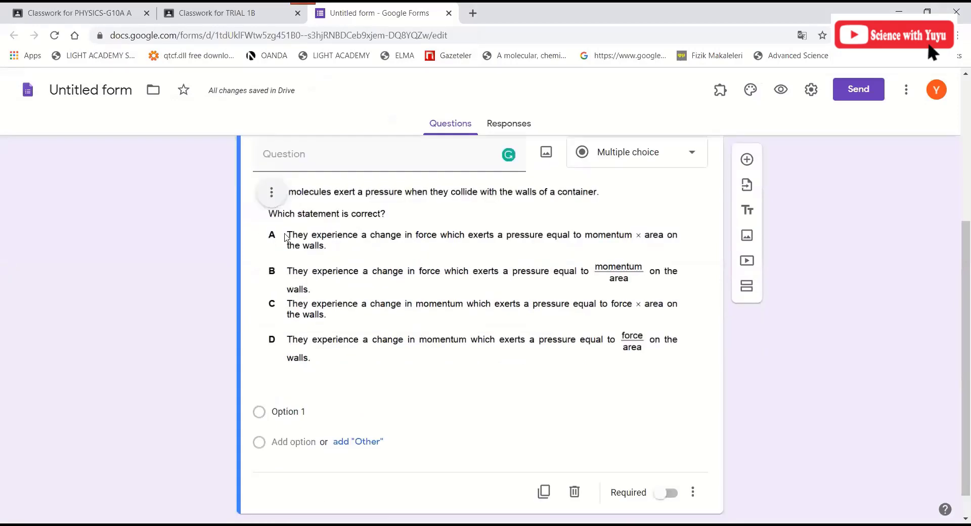
left_click(305, 413)
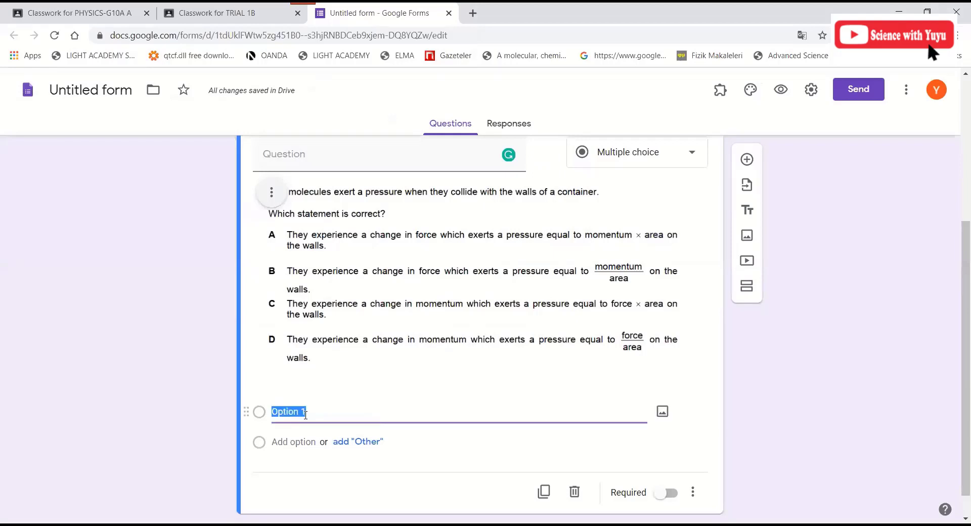
type("A")
left_click(296, 441)
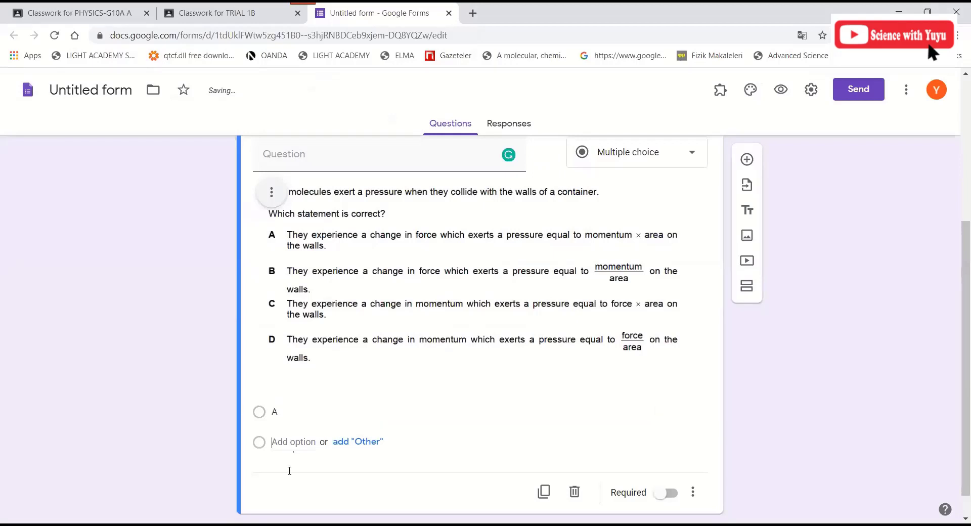
type("B")
left_click(290, 472)
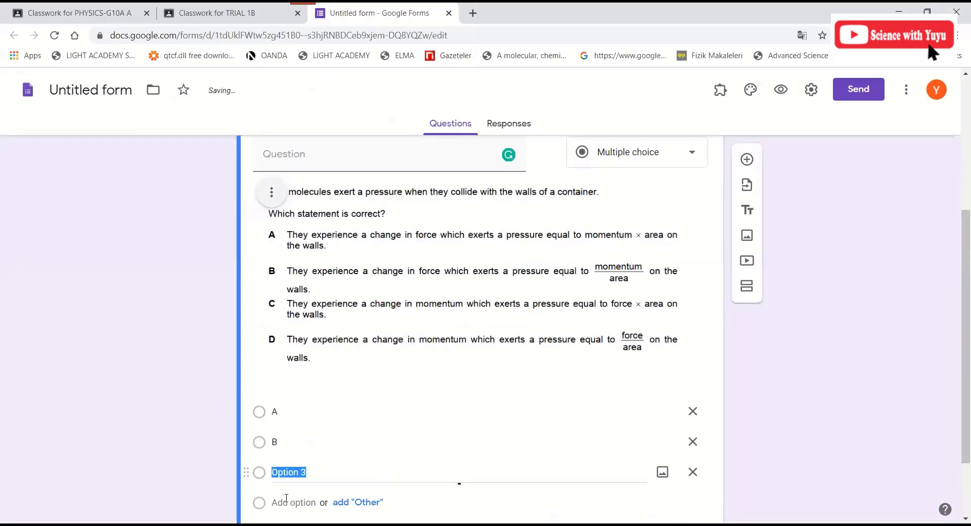
type("C")
left_click(285, 501)
type("D")
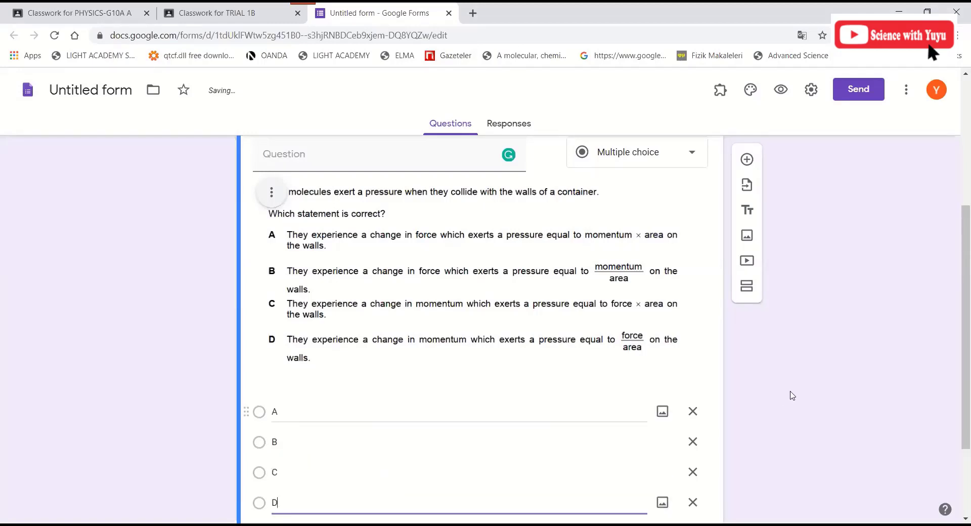
left_click(769, 386)
scroll(769, 386, "down", 3)
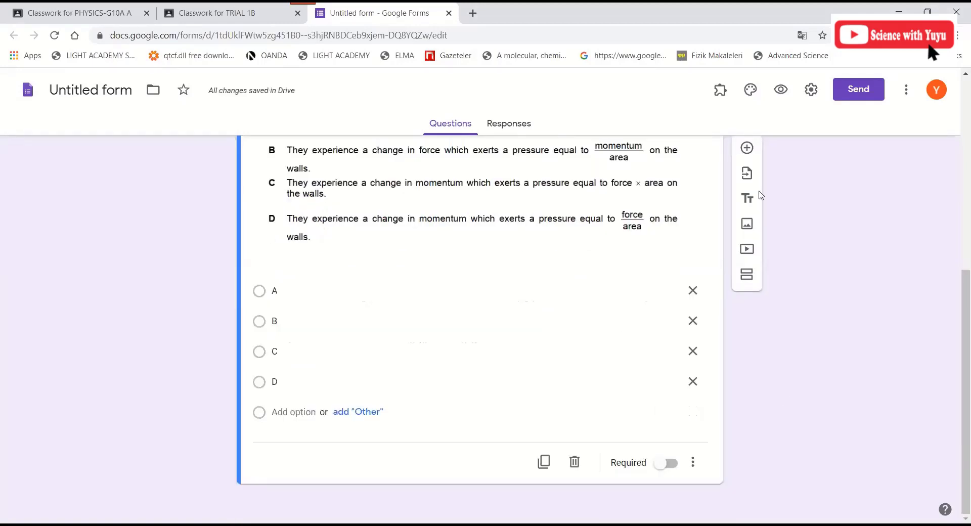
left_click(748, 164)
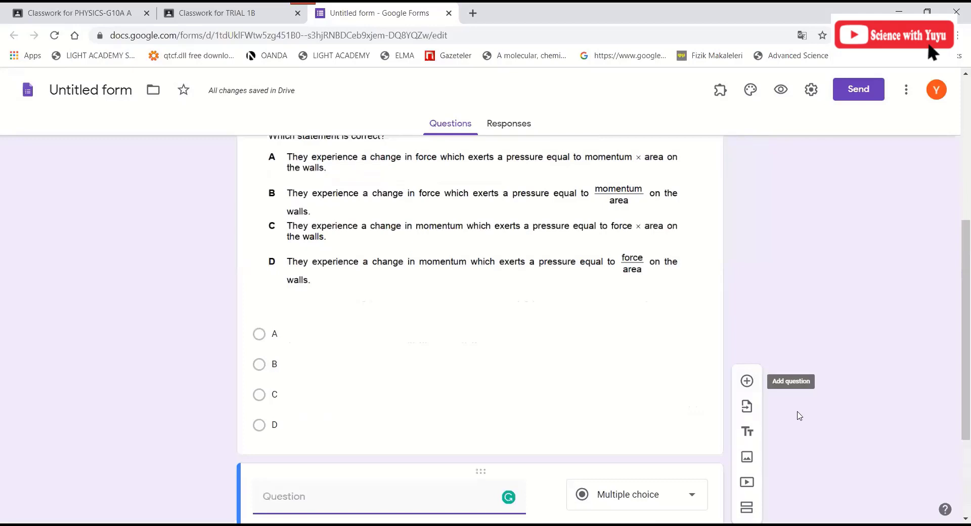
- Insert the Q2.png U-tube manometer image into the new question
scroll(545, 348, "down", 3)
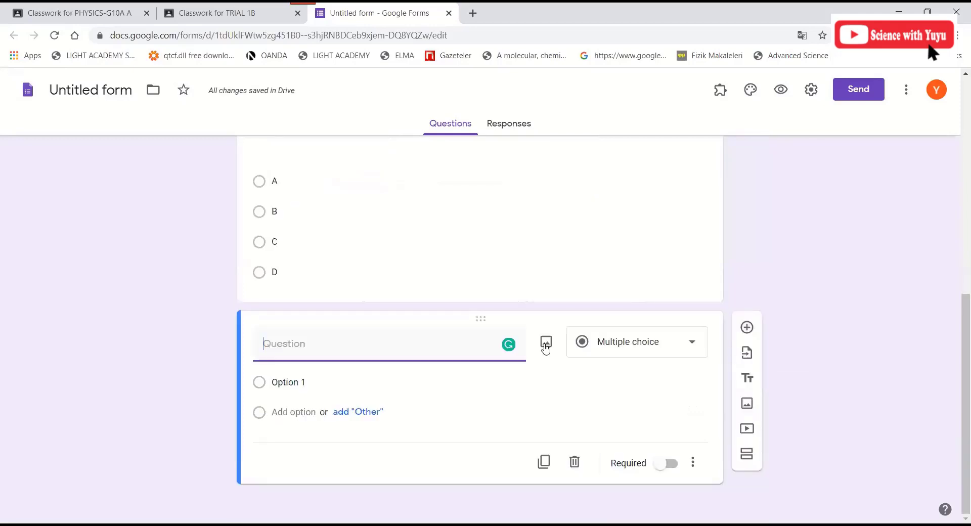
left_click(546, 348)
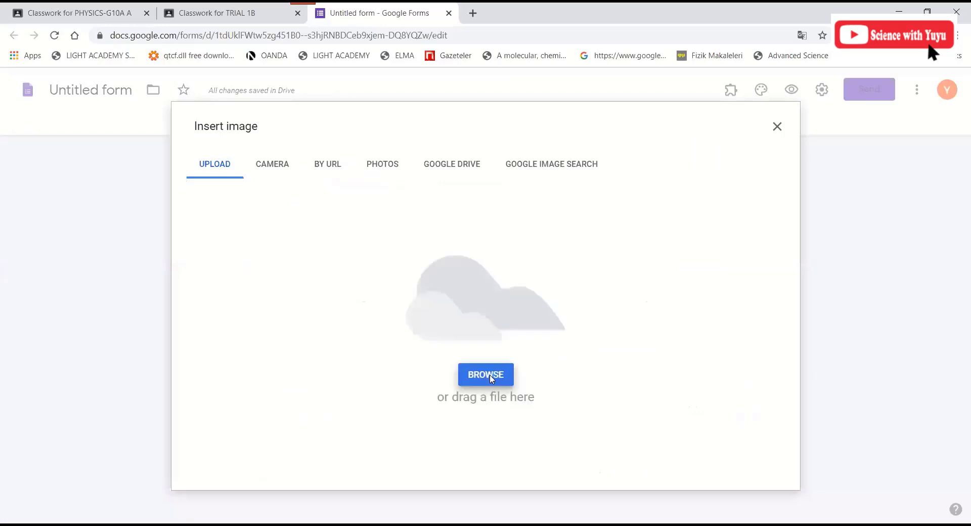
left_click(491, 378)
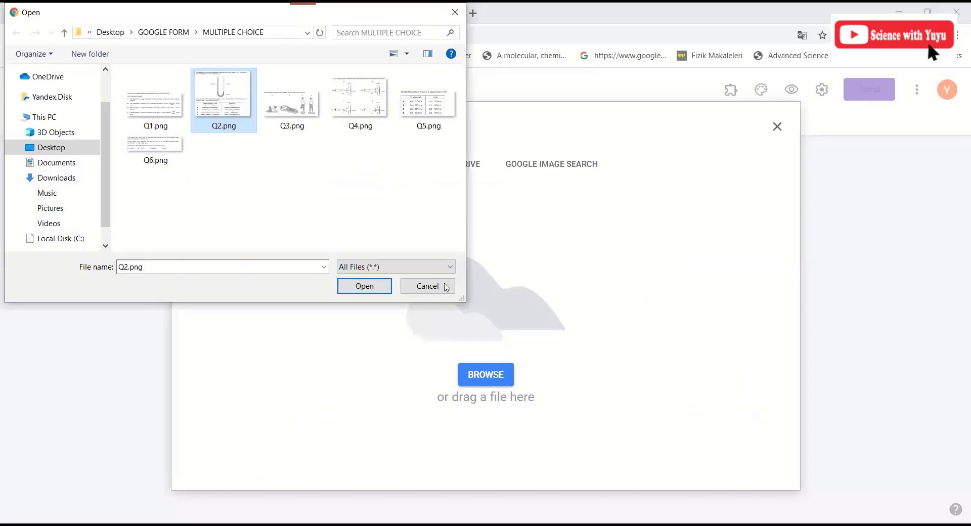
key("Return")
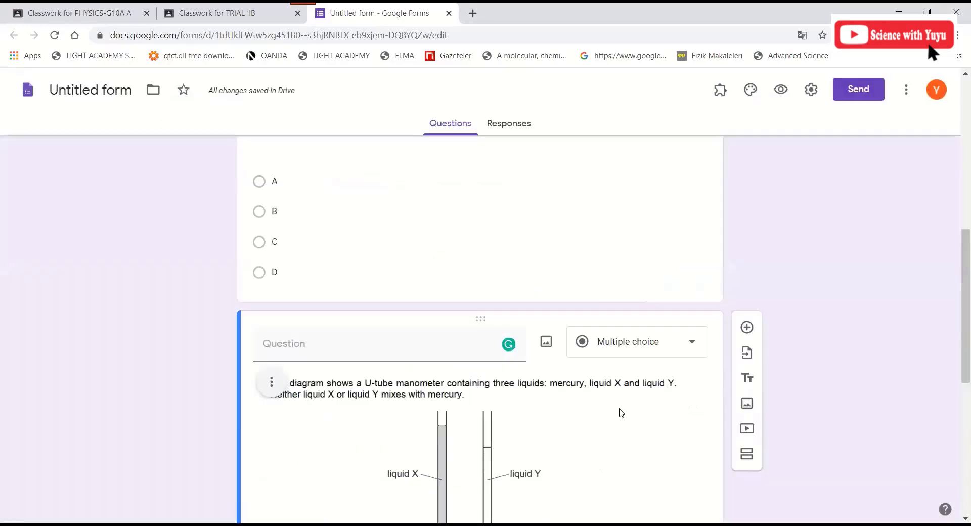
scroll(461, 386, "down", 4)
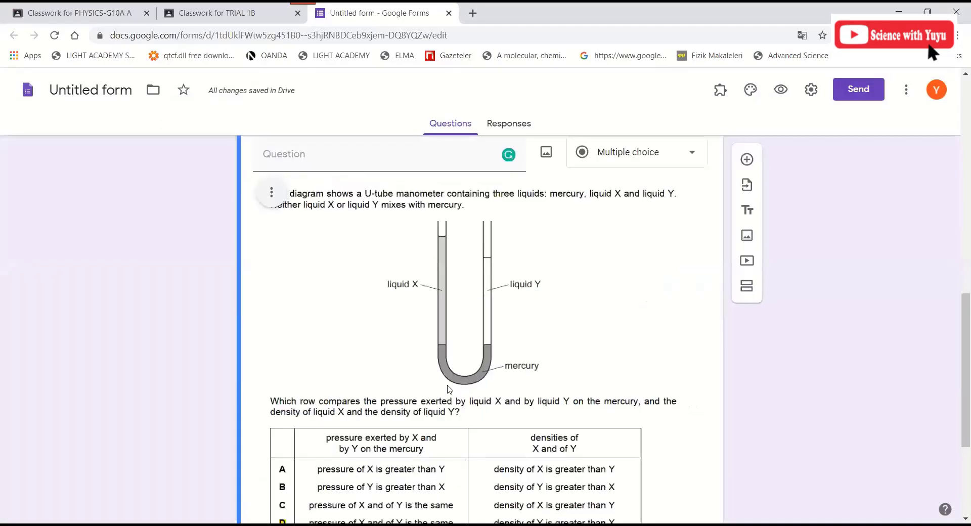
scroll(446, 389, "down", 3)
scroll(409, 310, "up", 2)
scroll(324, 351, "down", 3)
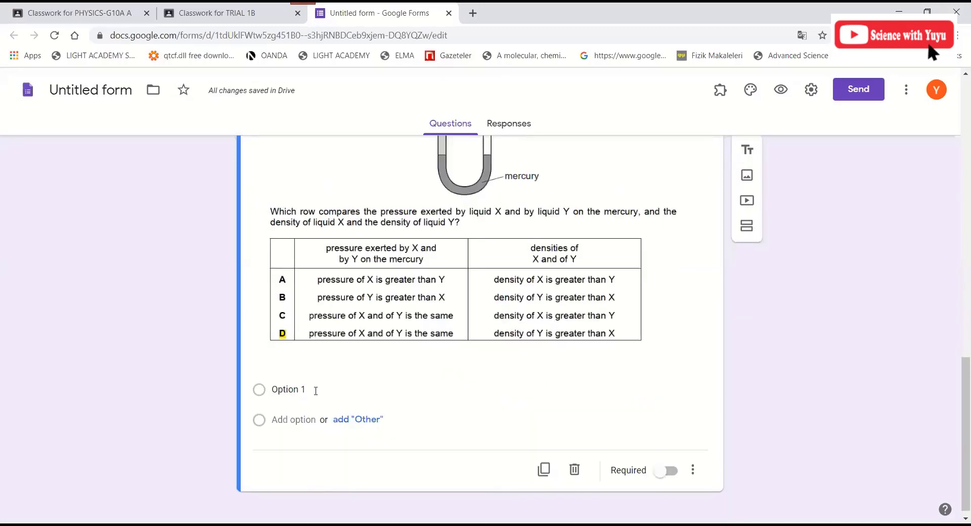
- Give the manometer question choices A, B, C and D, then add another blank question
left_click(307, 418)
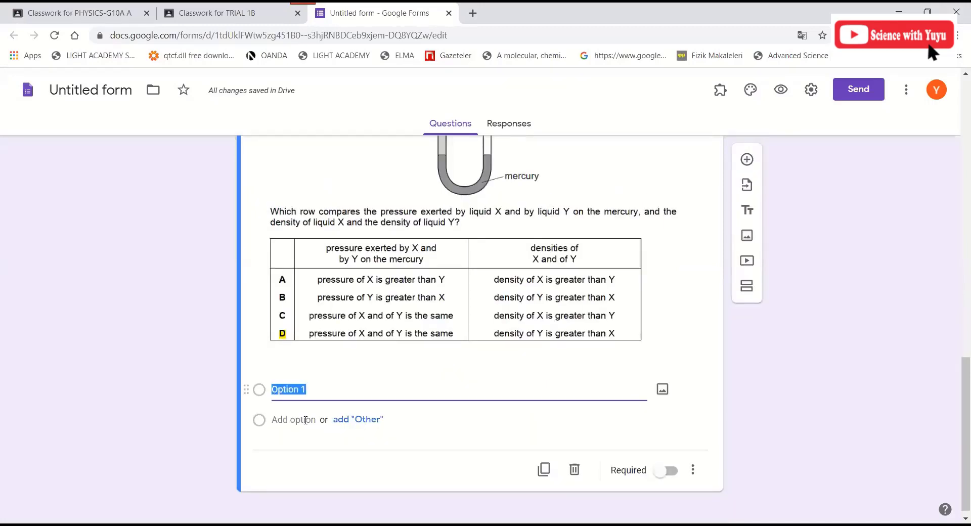
type("A")
left_click(281, 420)
type("B")
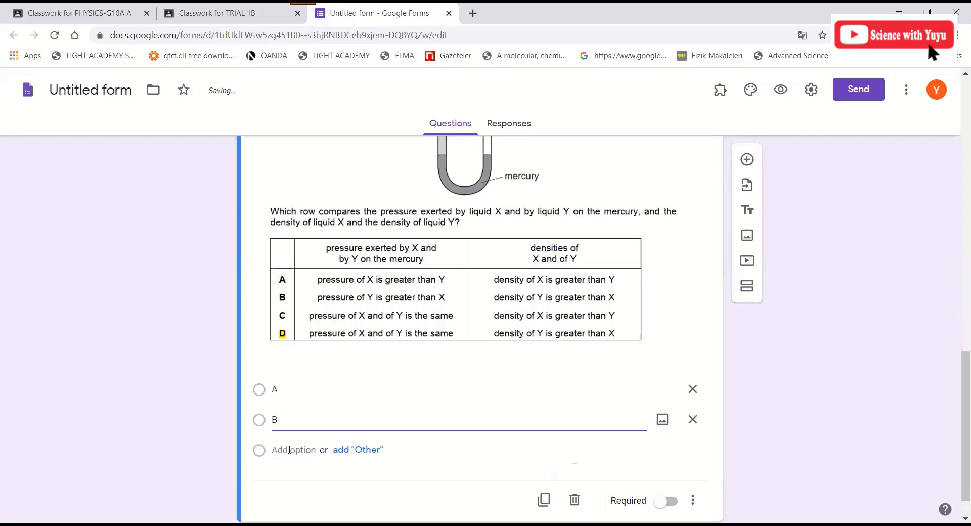
left_click(289, 450)
type("C")
left_click(286, 477)
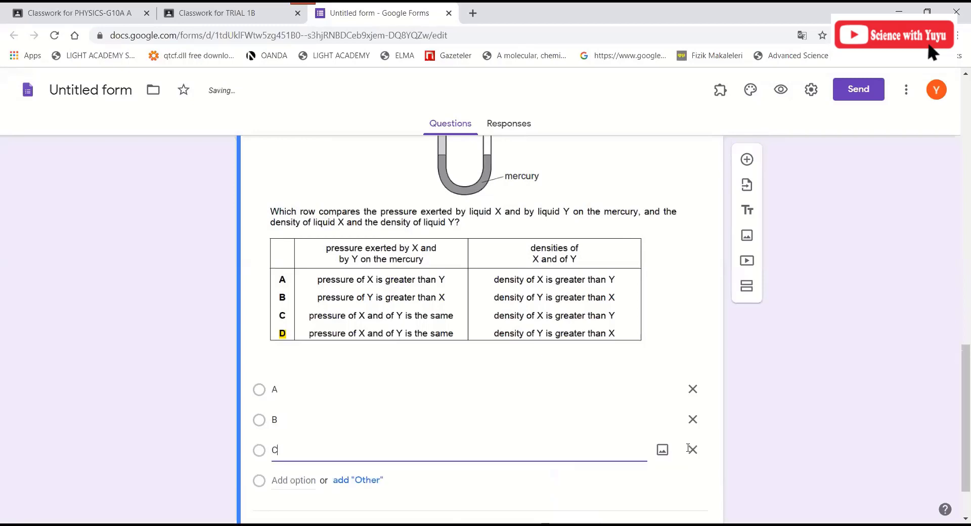
type("D")
left_click(163, 337)
scroll(850, 275, "down", 2)
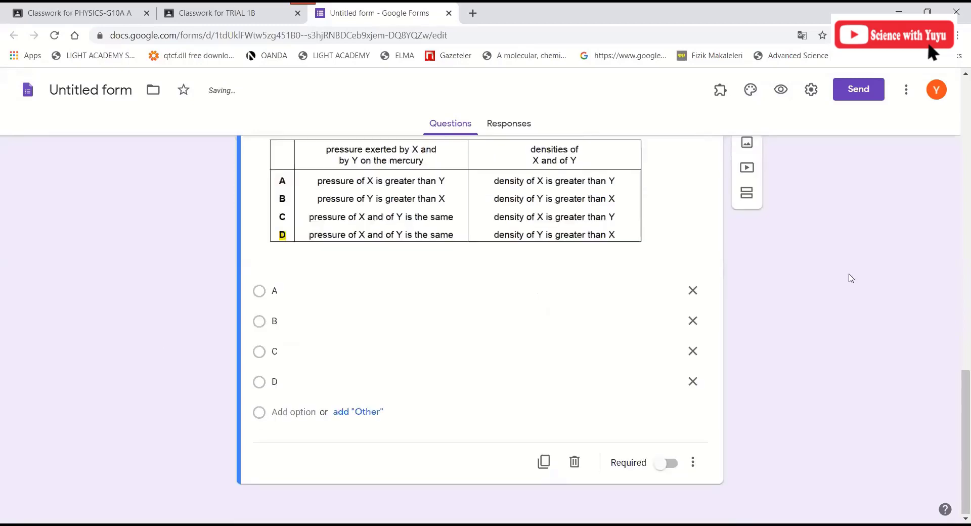
left_click(271, 303)
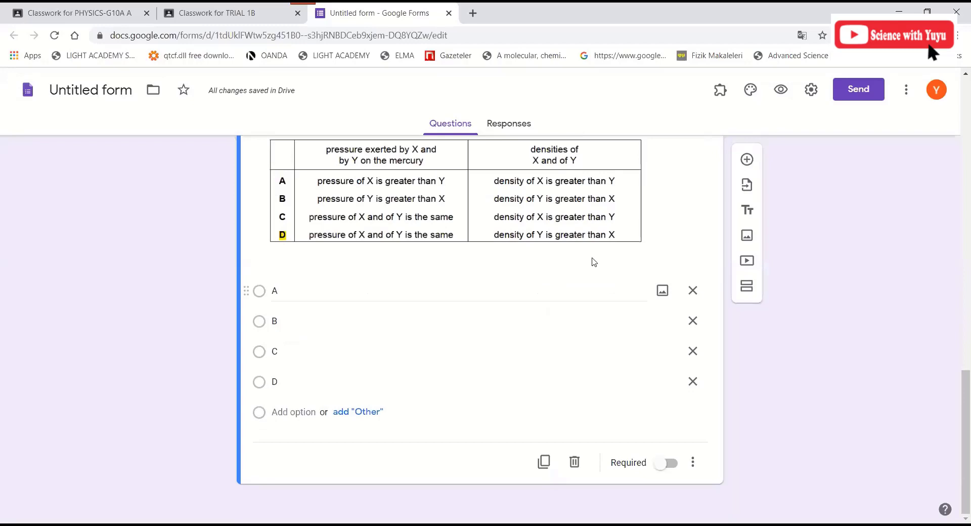
left_click(747, 159)
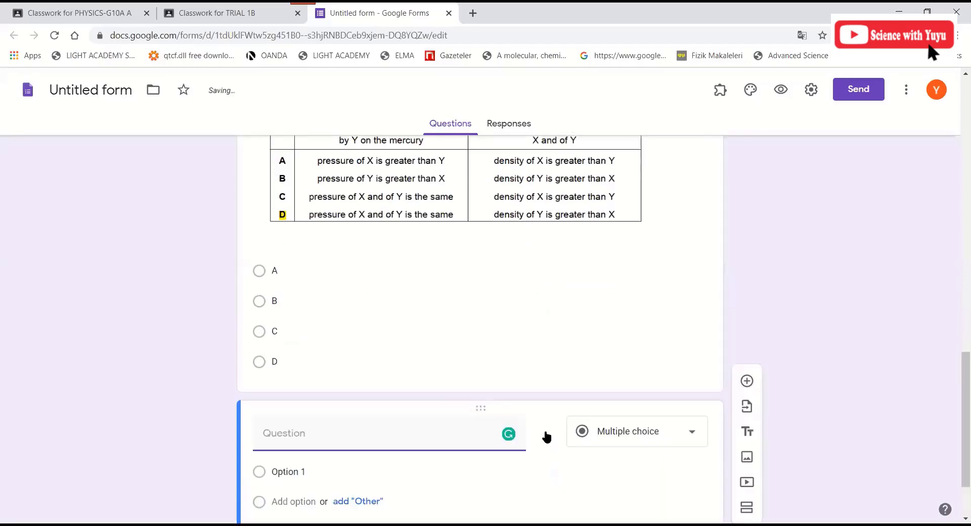
- Insert the athlete ground-pressure image, set choices A–D using the suggestions, and add another question
left_click(546, 436)
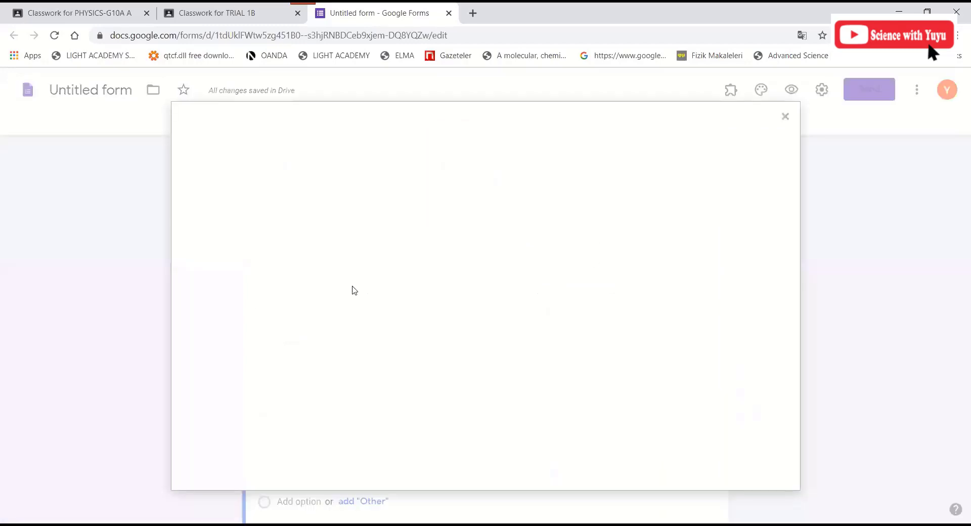
left_click(473, 371)
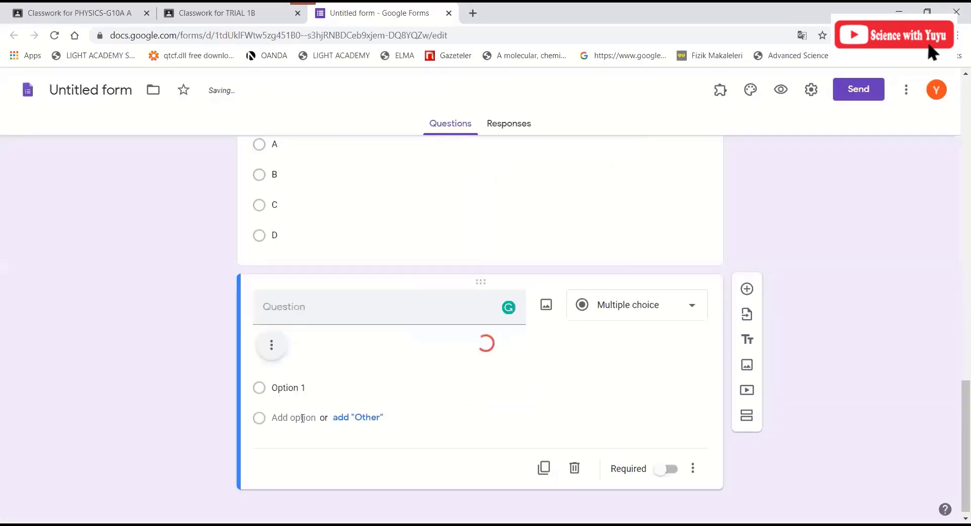
left_click(306, 386)
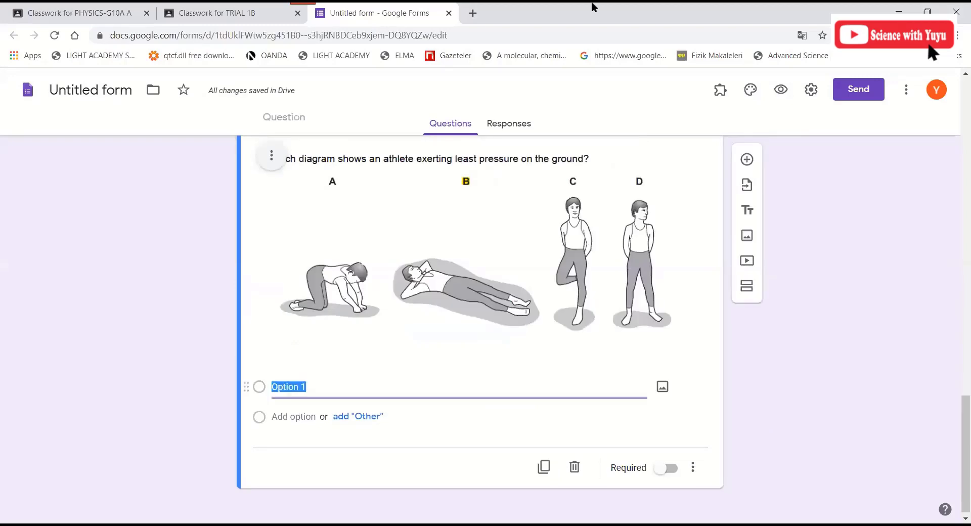
type("A")
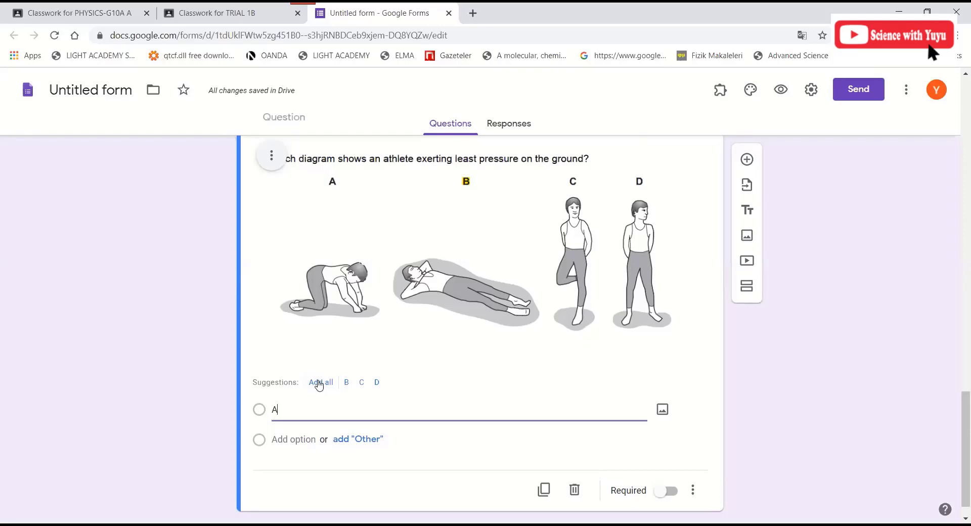
left_click(320, 382)
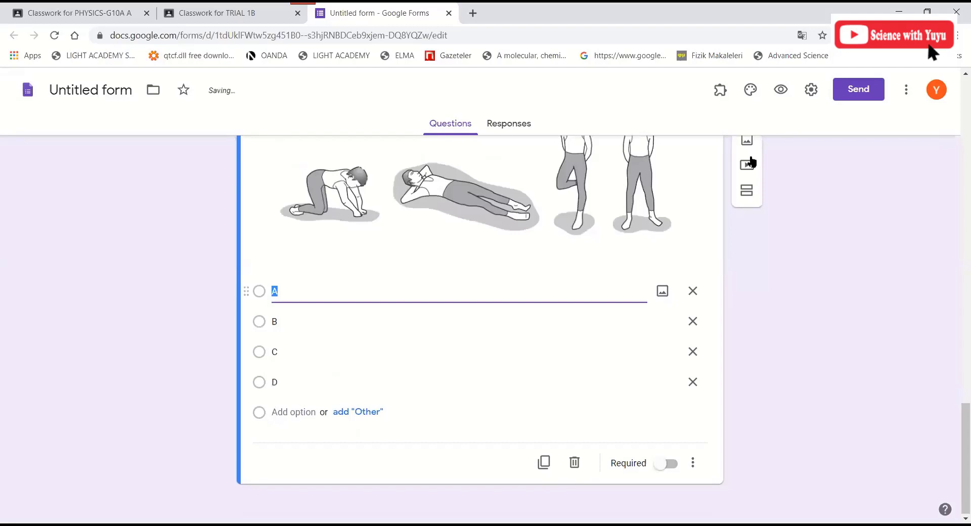
left_click(748, 160)
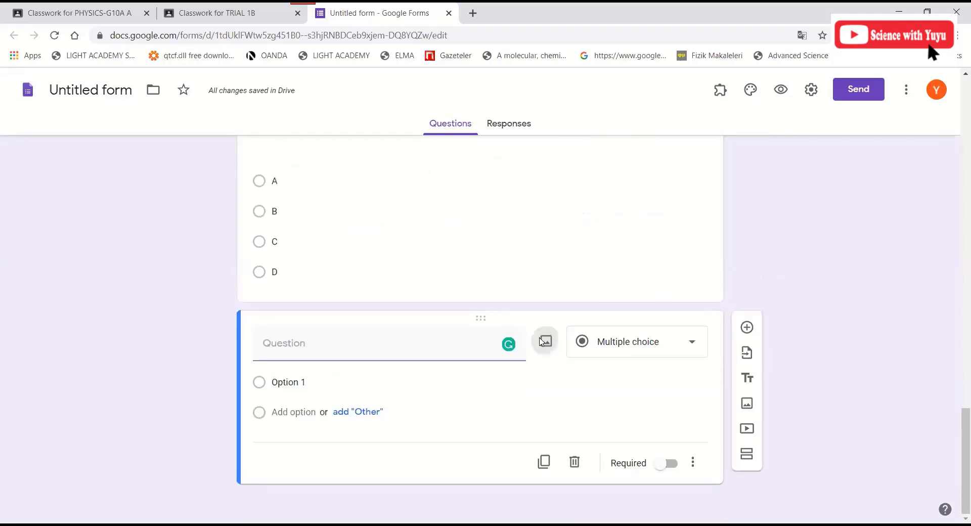
- Insert the Q4.png camera-lens ray diagram into the new question
left_click(544, 341)
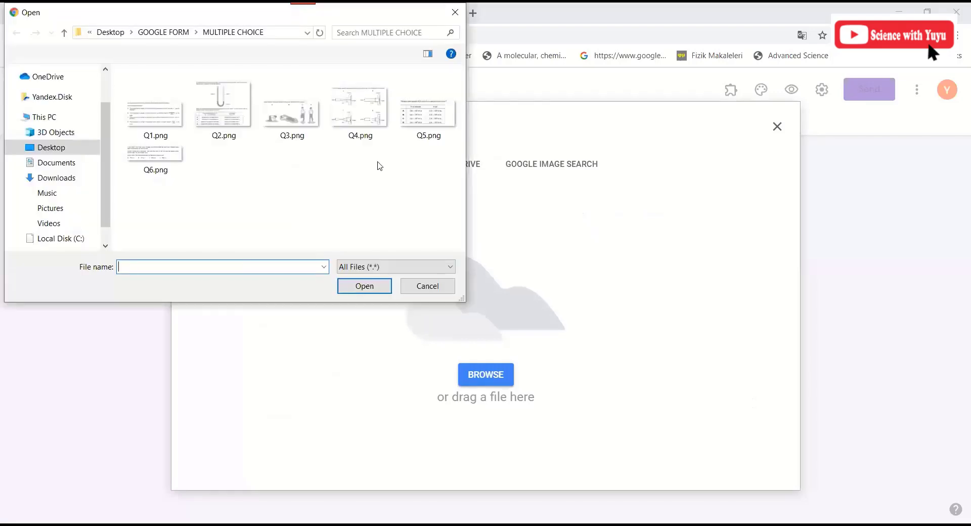
left_click(368, 112)
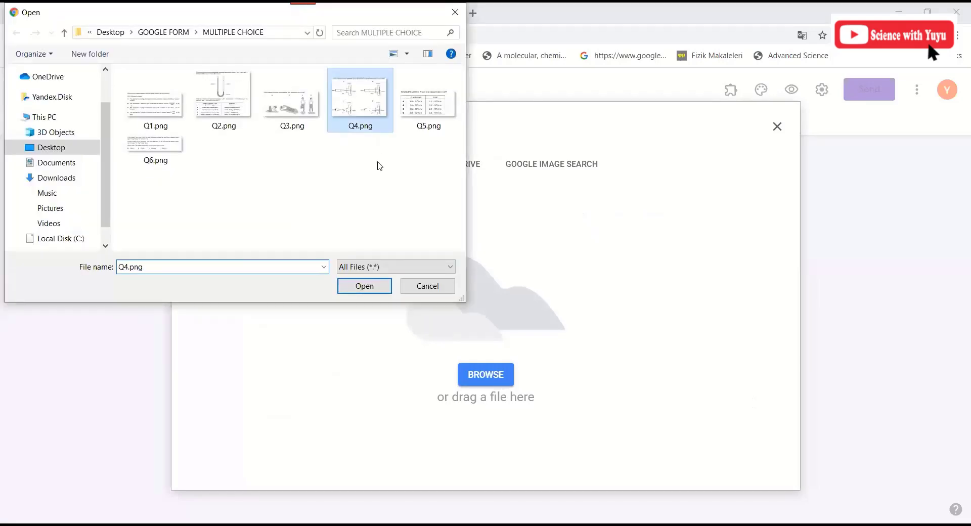
left_click(389, 283)
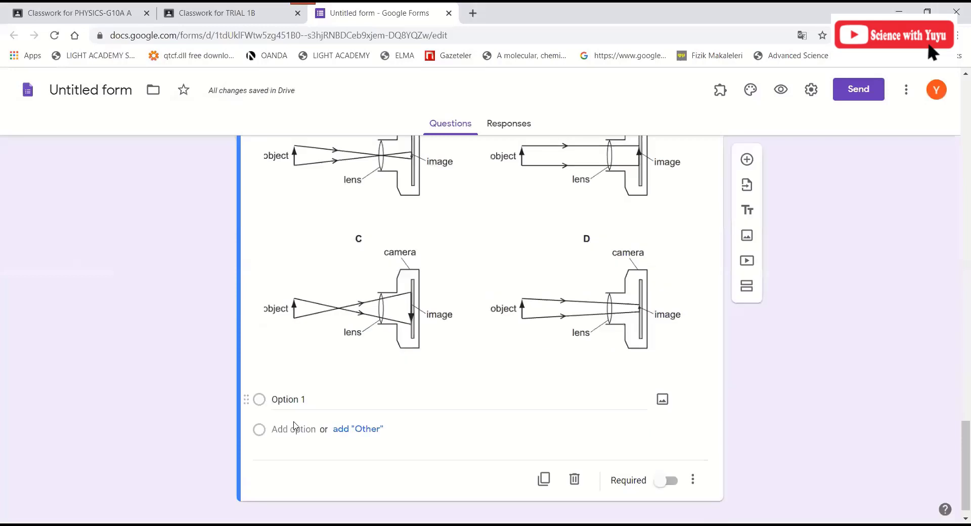
- Enter answer choices A, B, C and D for the camera-lens question
left_click(294, 425)
type("A")
left_click(292, 428)
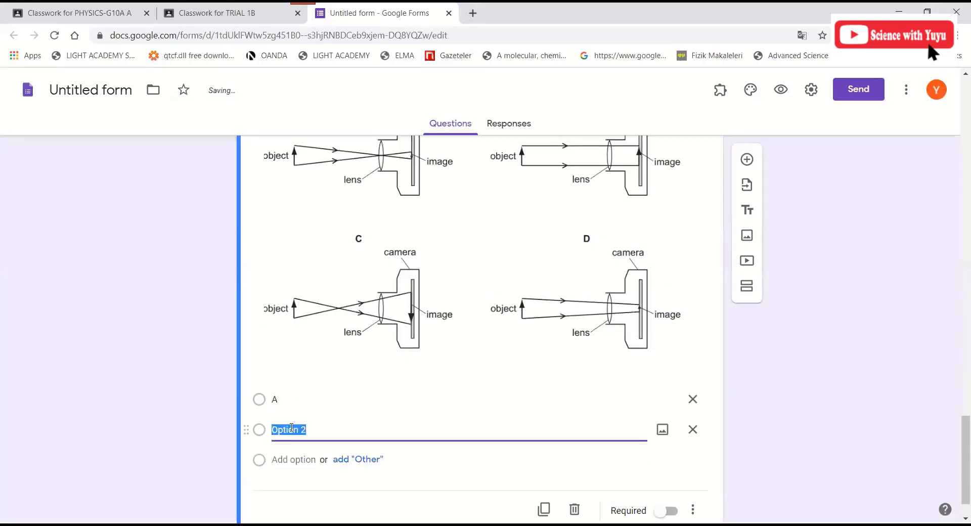
type("B")
left_click(286, 459)
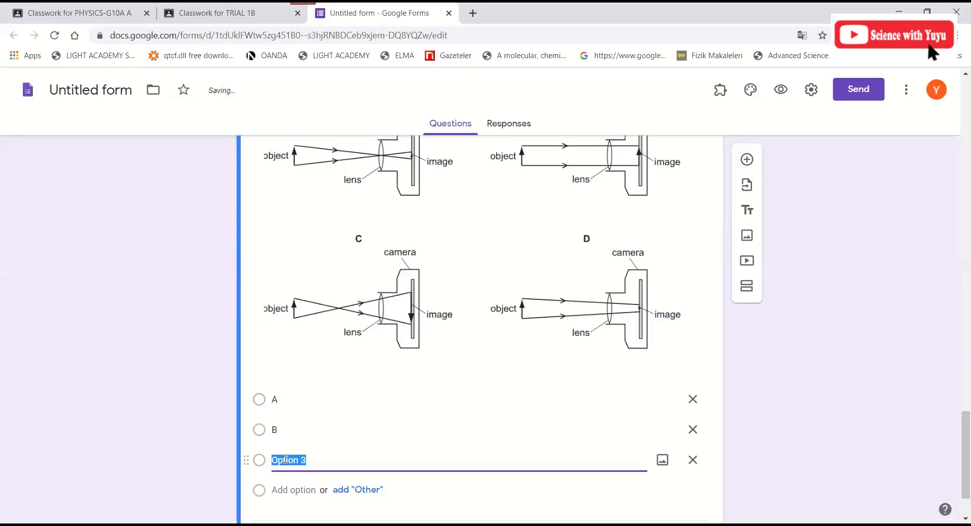
type("C")
key("Return")
type("D")
key("ctrl+shift+Return")
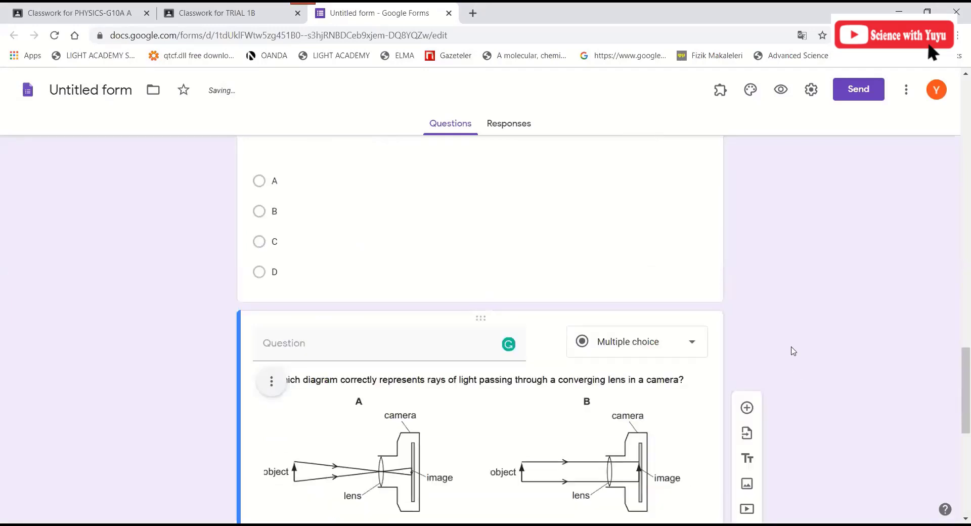
- Make the gas-molecules question required
scroll(779, 324, "up", 20)
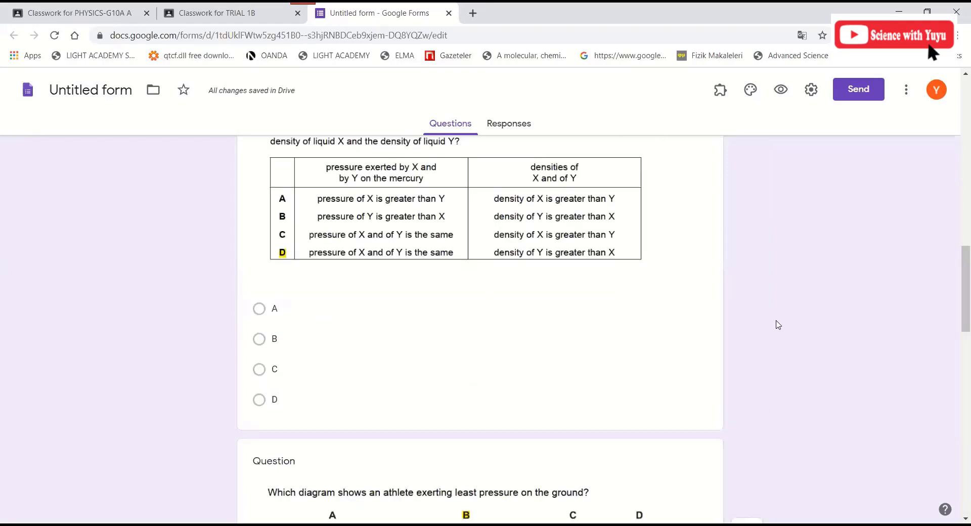
left_click(336, 310)
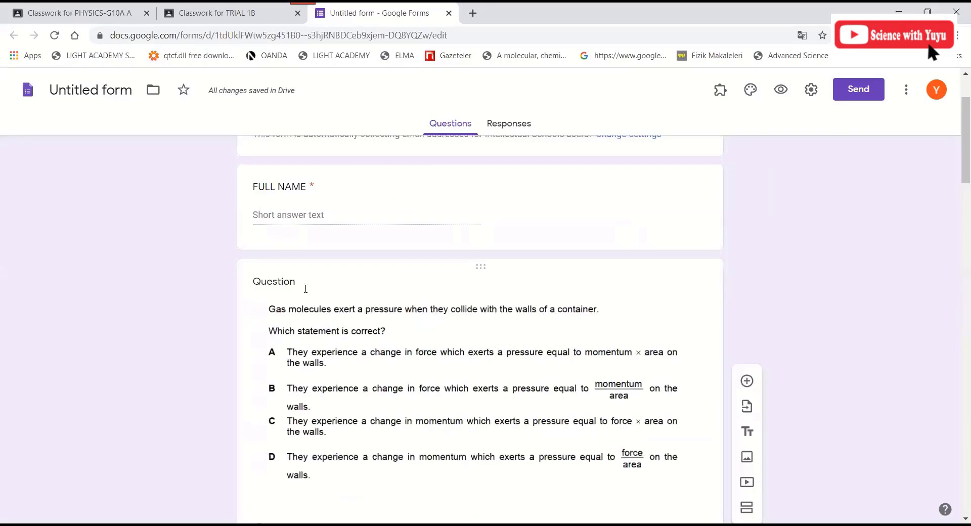
left_click(305, 289)
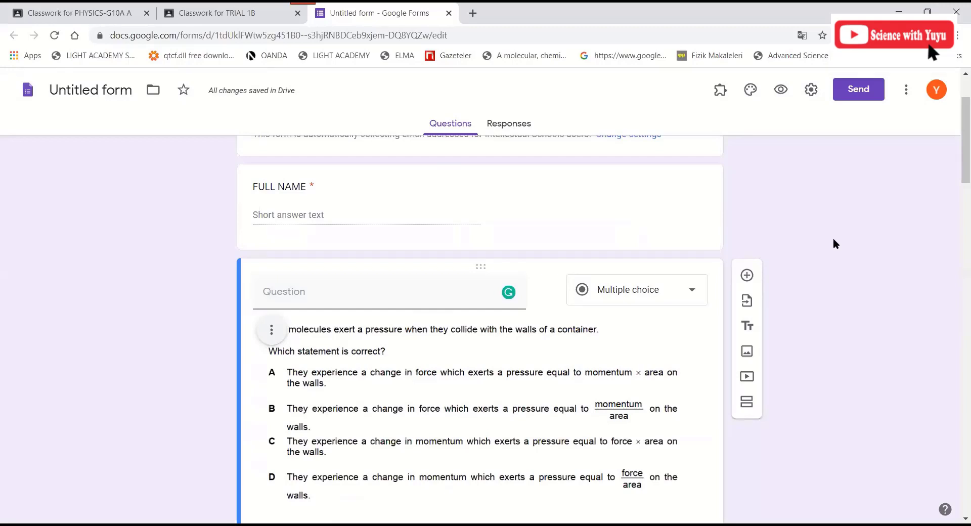
scroll(860, 253, "down", 4)
scroll(752, 377, "down", 3)
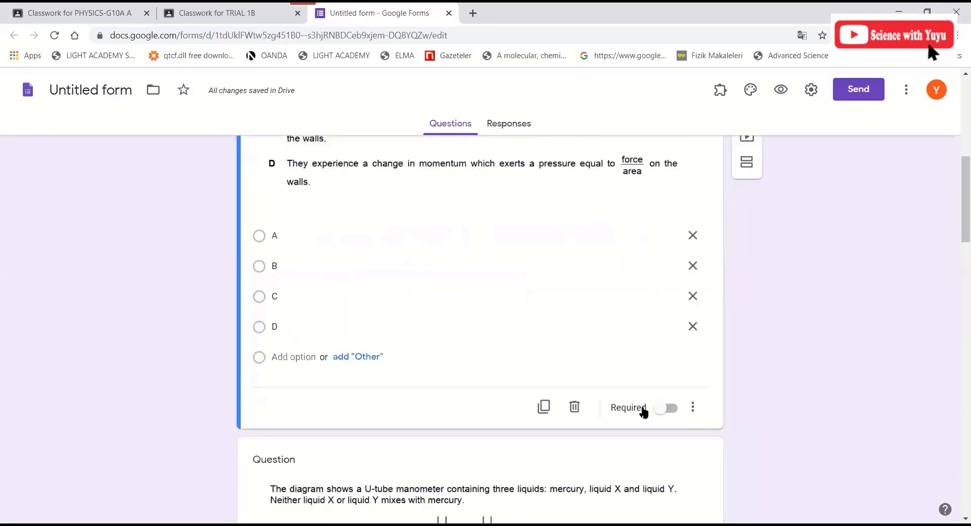
left_click(632, 412)
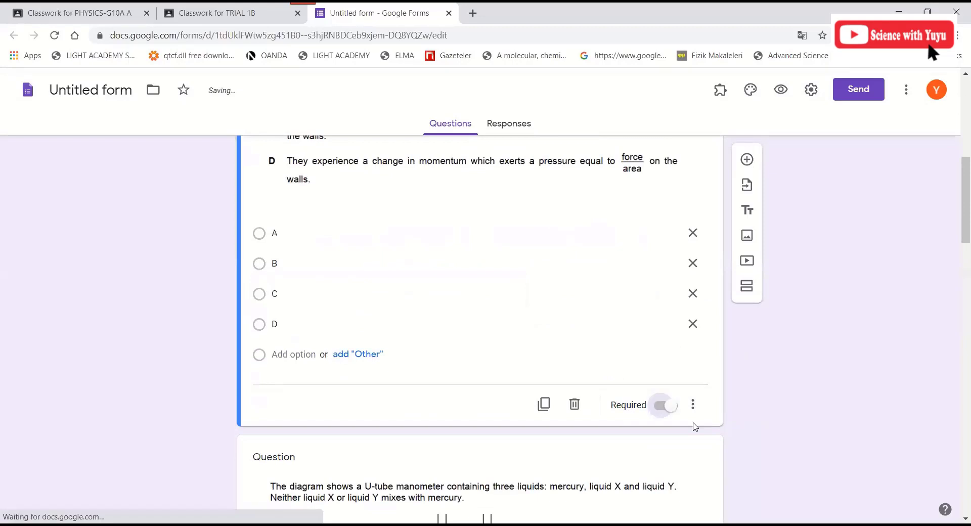
- Select the manometer, athlete-pressure and camera-lens question cards in turn for editing
scroll(737, 423, "down", 7)
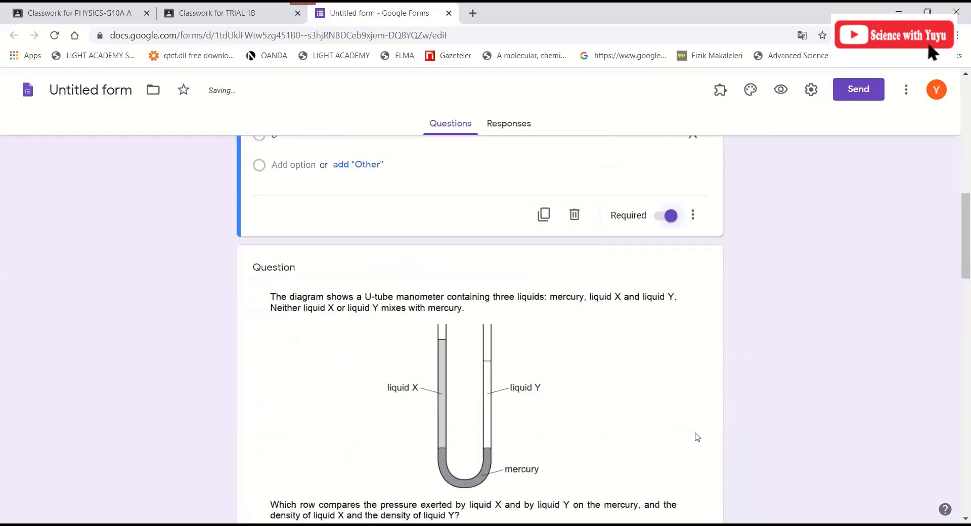
scroll(678, 448, "down", 4)
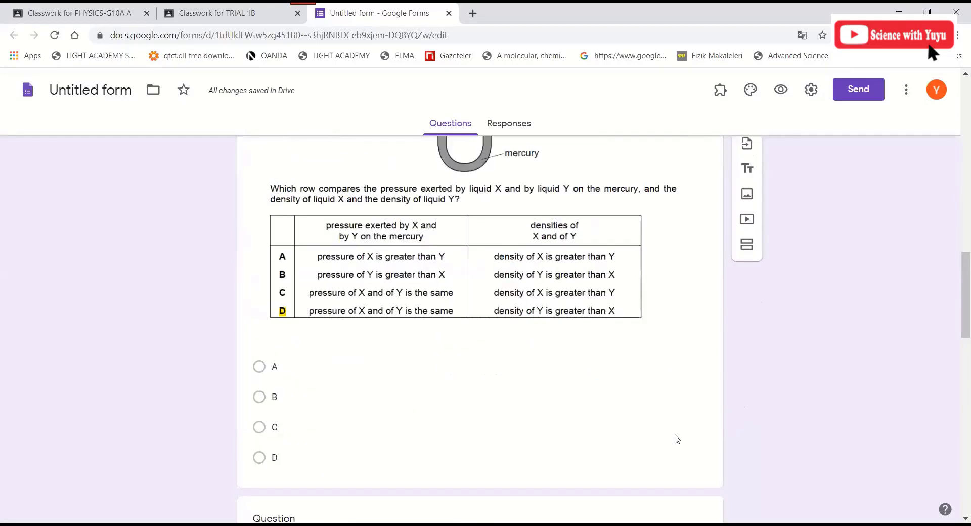
left_click(673, 408)
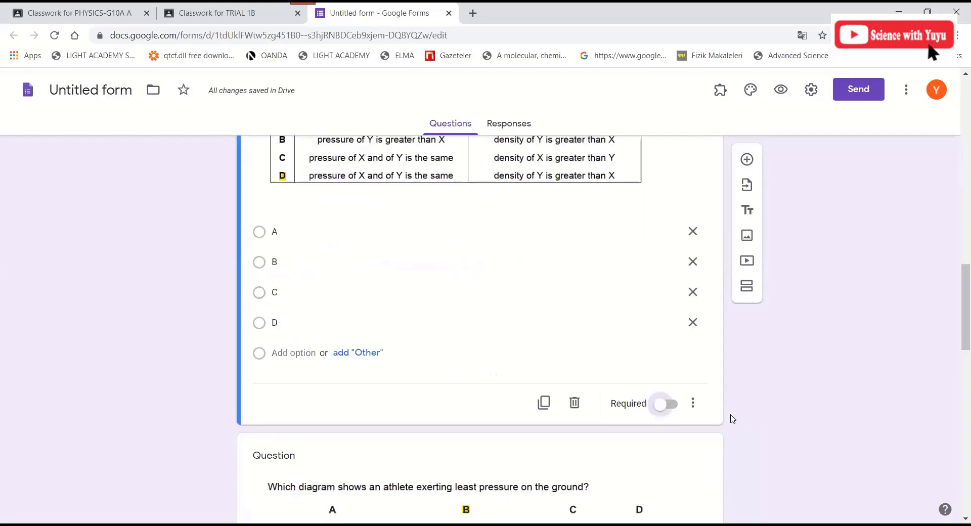
scroll(692, 434, "down", 5)
scroll(686, 431, "down", 3)
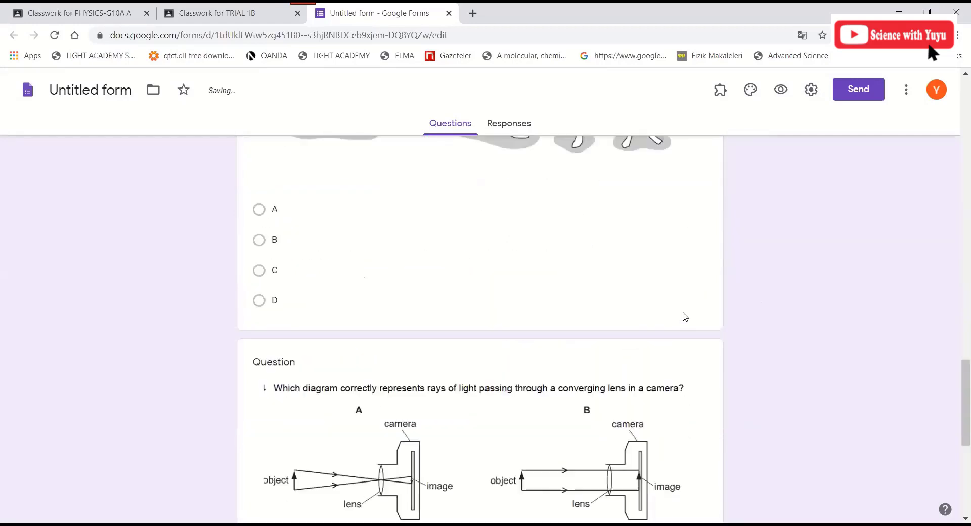
left_click(675, 318)
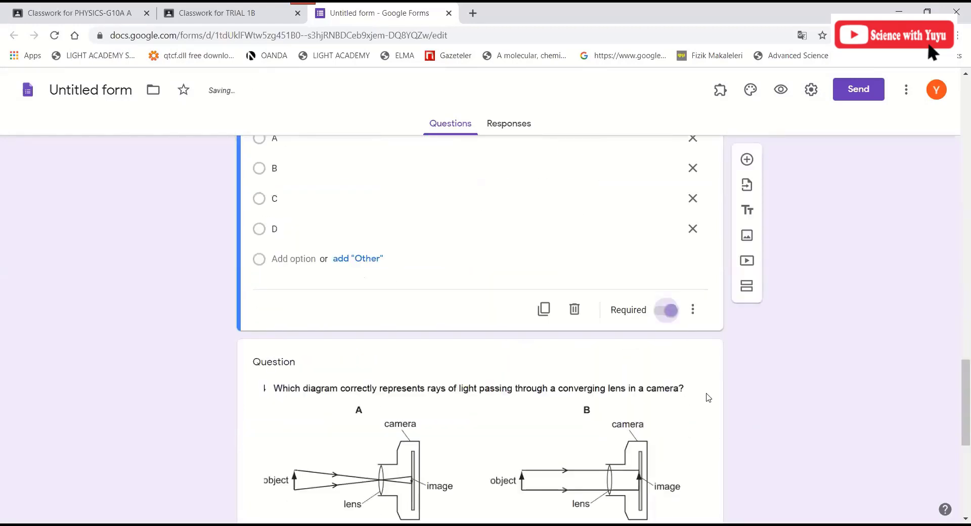
scroll(700, 437, "down", 6)
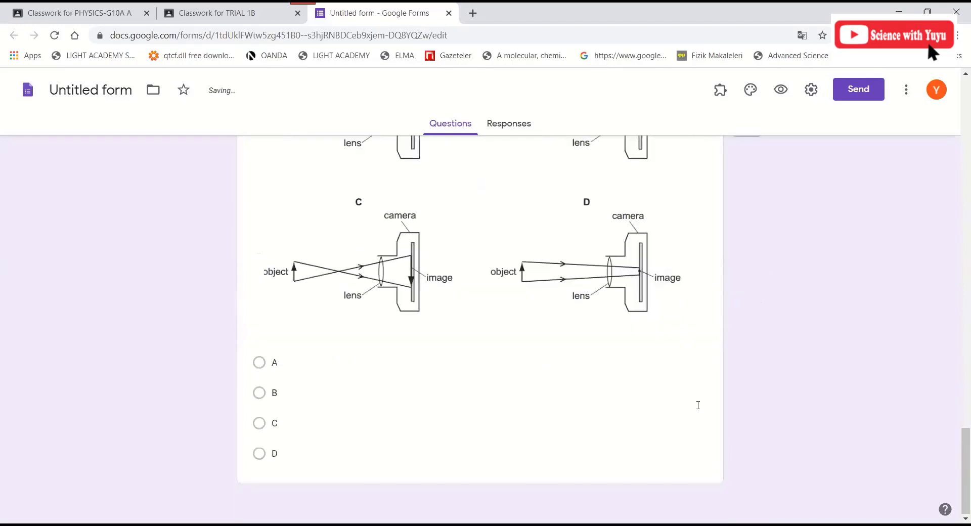
left_click(668, 465)
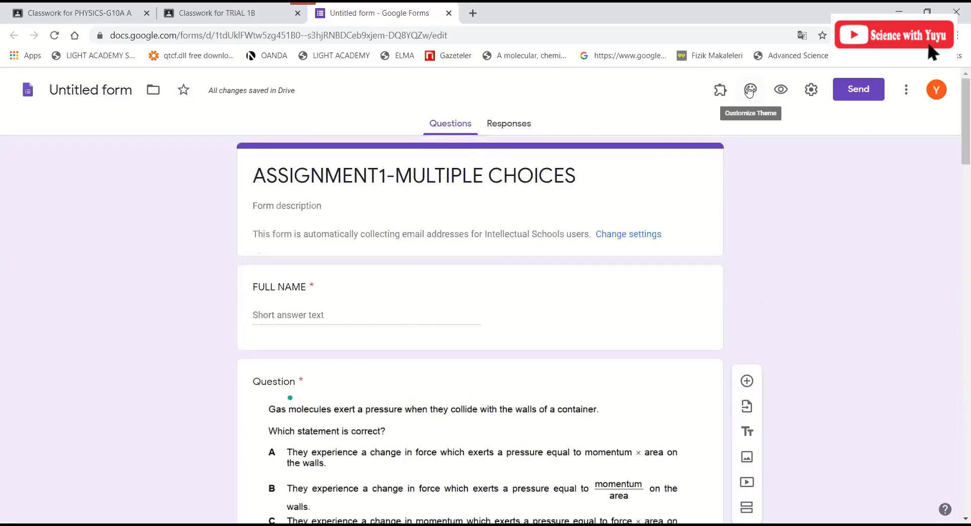
- Set the form header to the first Work and School fibre-optic image
left_click(750, 91)
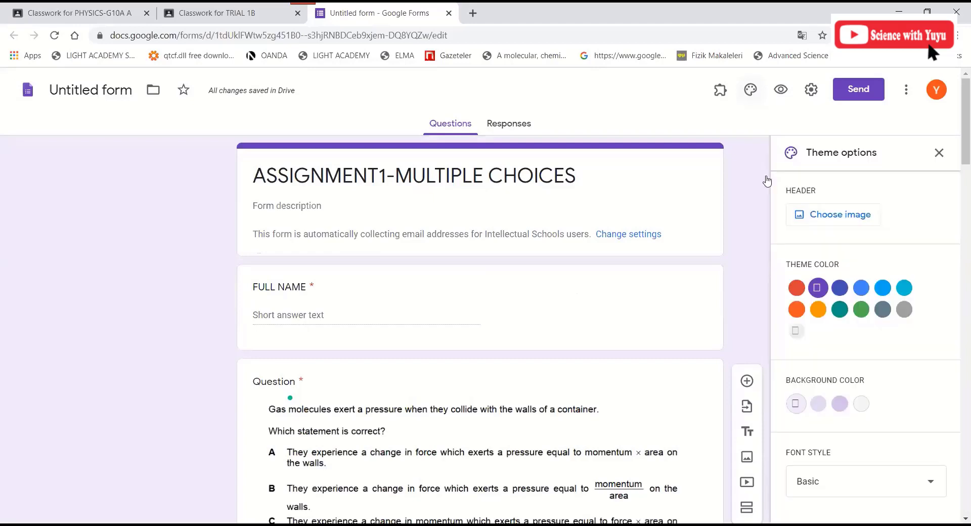
left_click(840, 212)
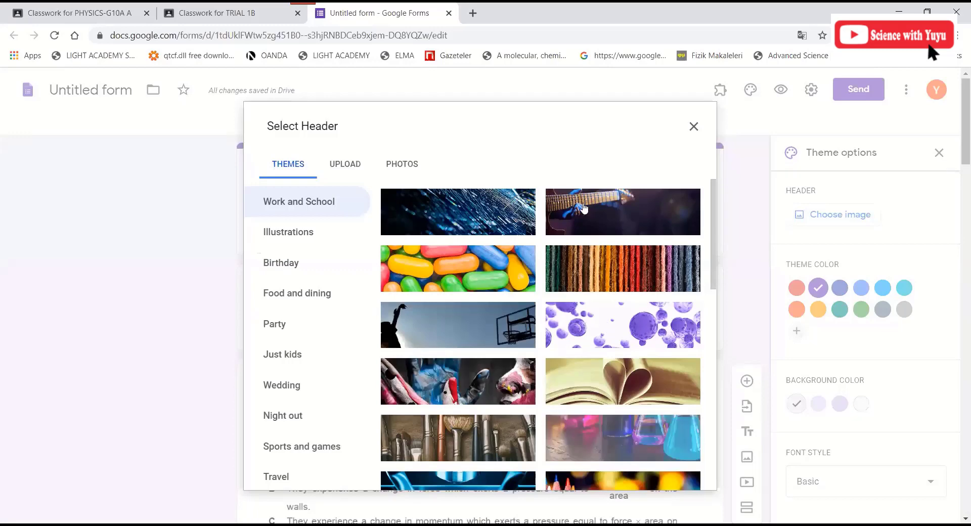
left_click(481, 210)
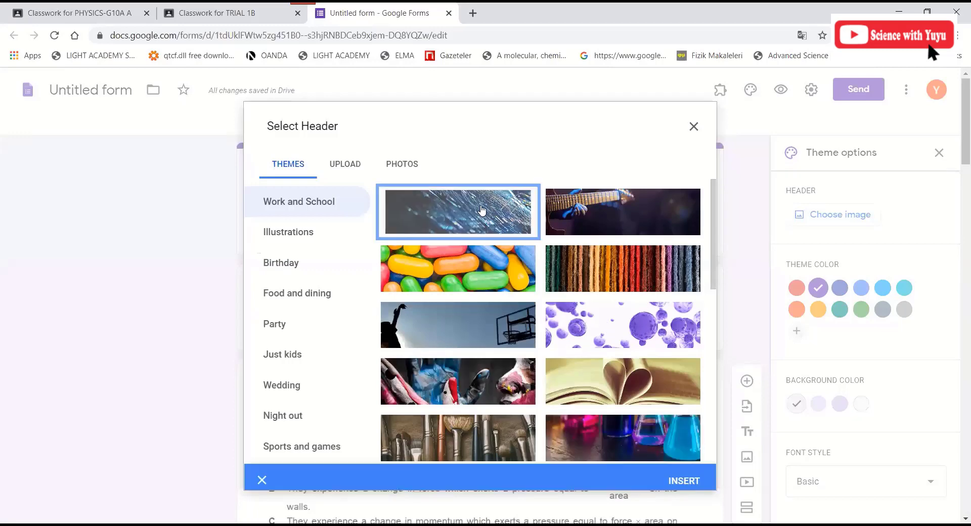
left_click(683, 480)
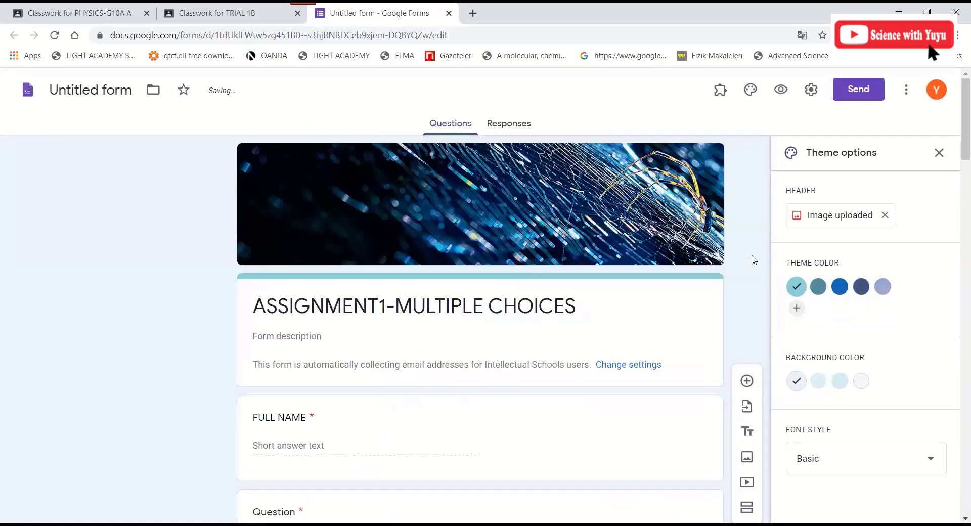
- Pick the third theme colour swatch, blue #126ab2
scroll(886, 314, "down", 5)
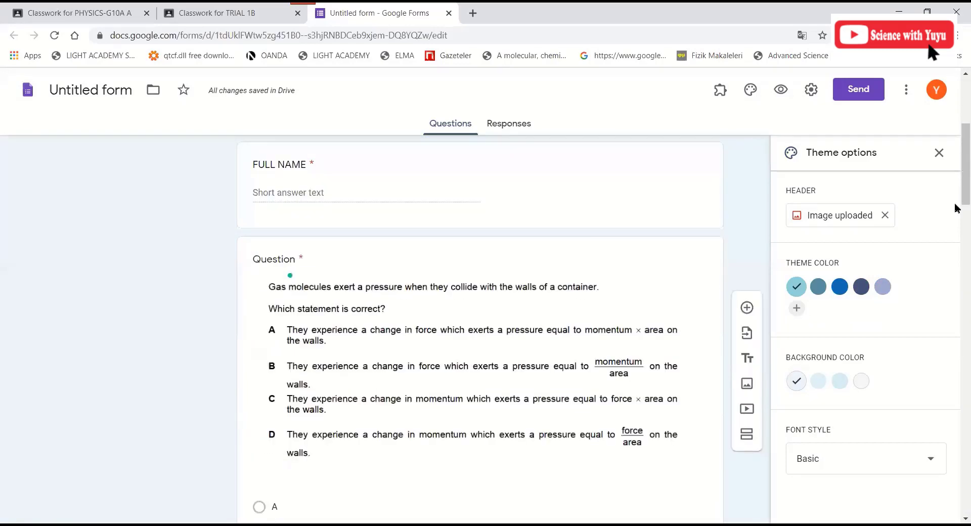
scroll(958, 171, "up", 4)
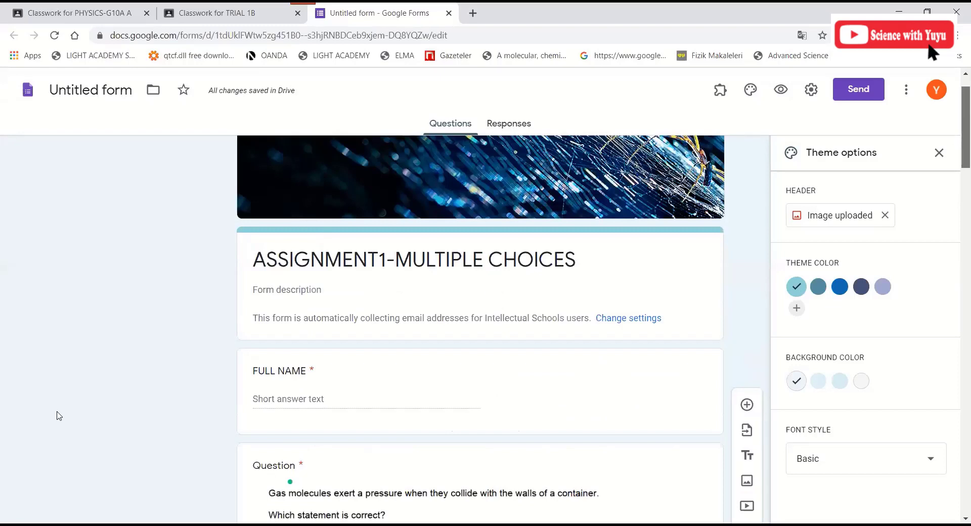
left_click(840, 287)
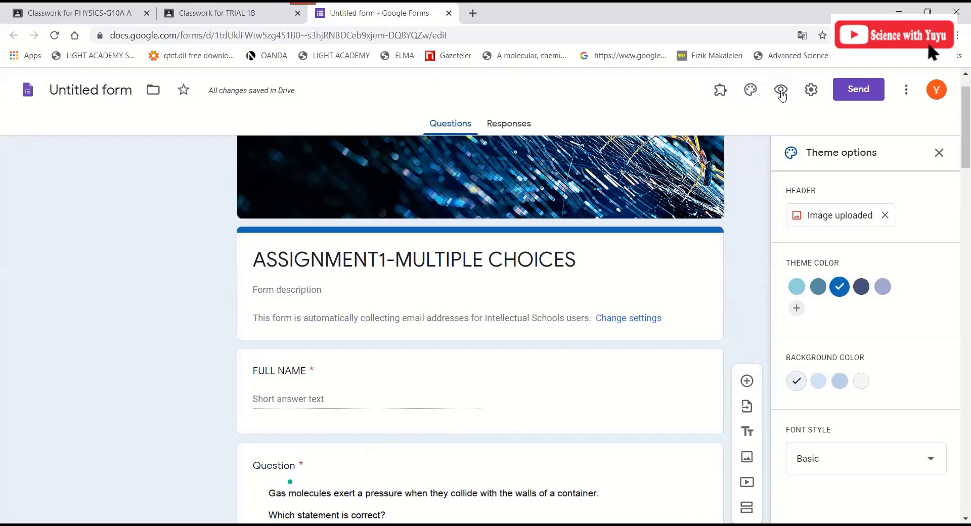
- Open the form's Settings dialog on its General tab
left_click(811, 93)
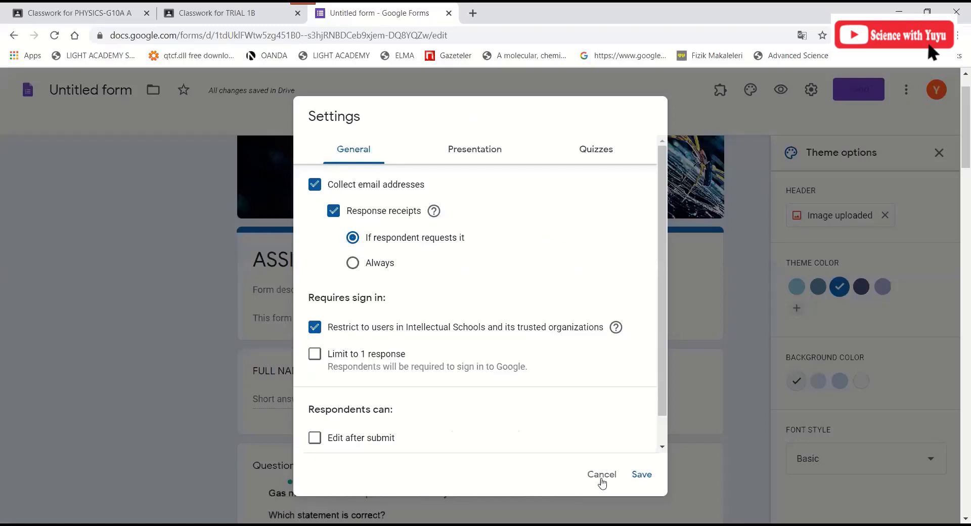
key("Escape")
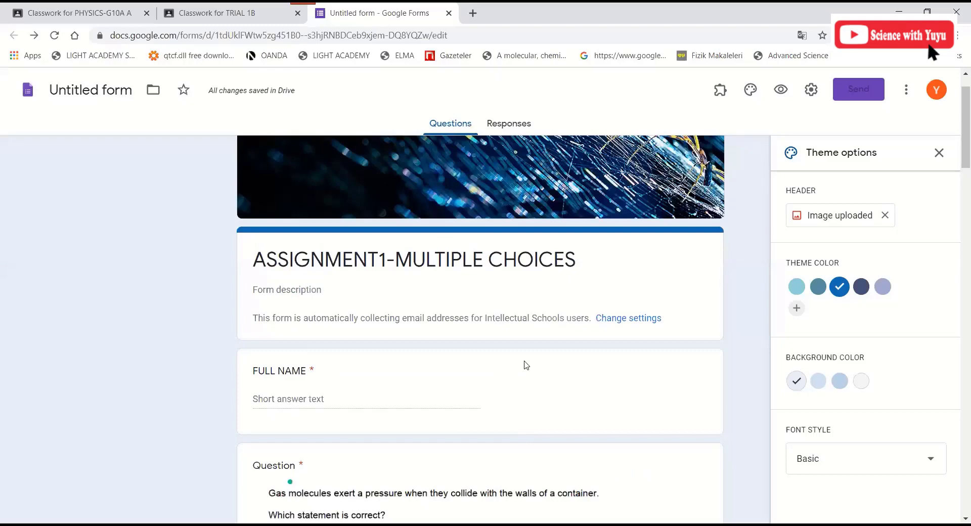
left_click(810, 93)
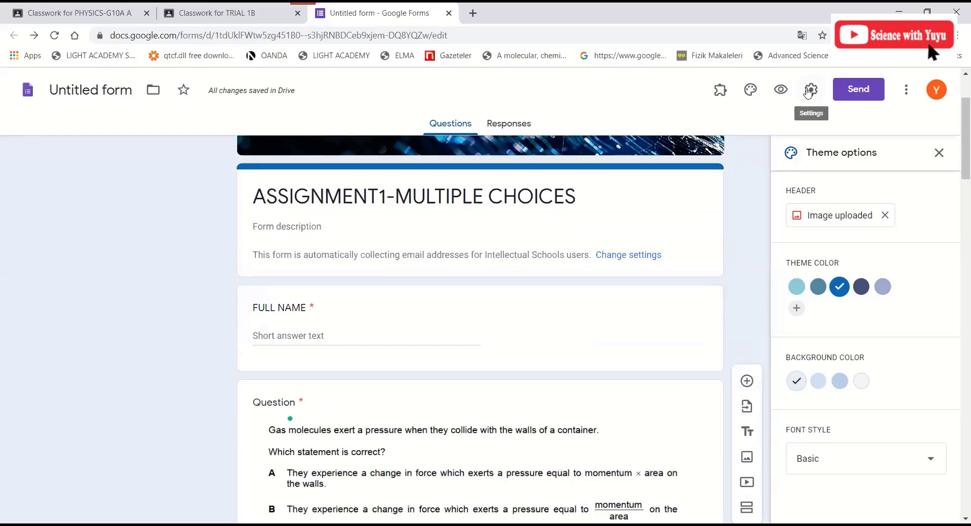
left_click(809, 92)
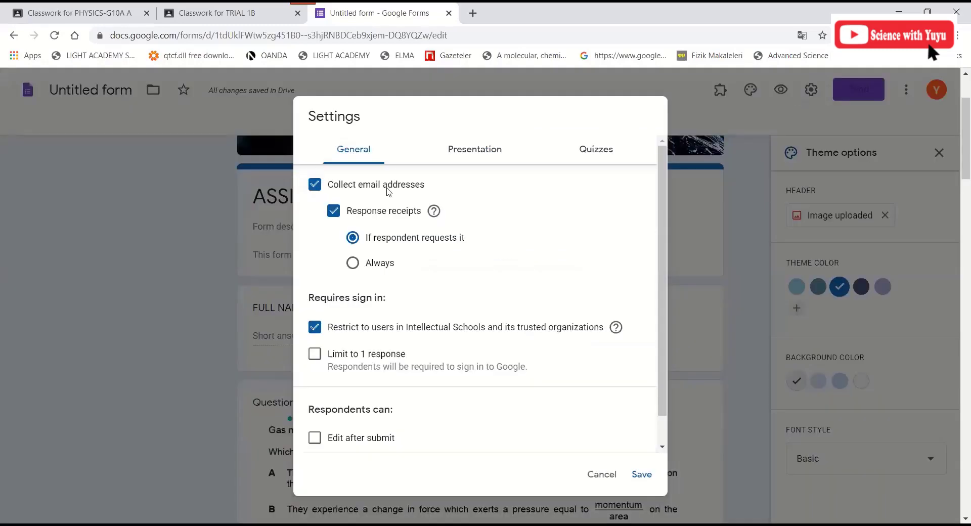
- Turn off email collection and the Intellectual Schools restriction, then view Presentation settings
left_click(314, 185)
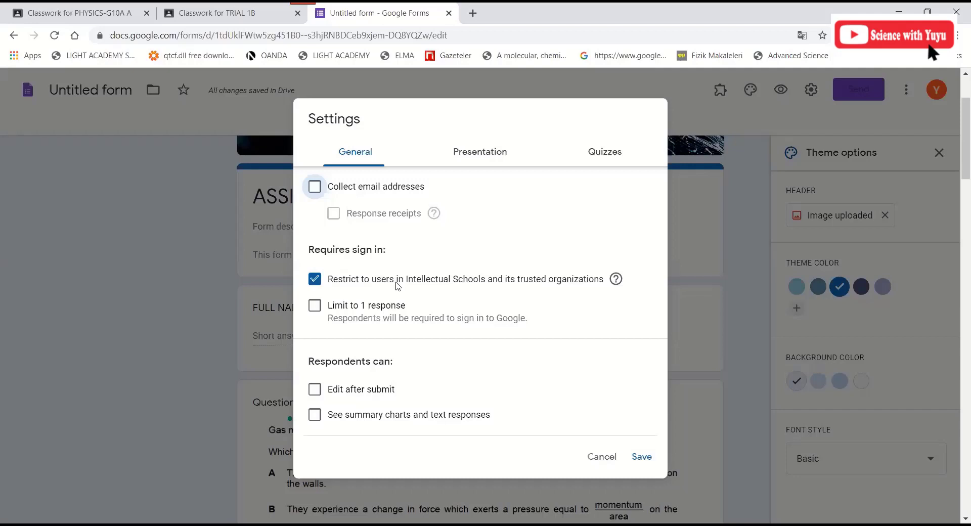
left_click(315, 284)
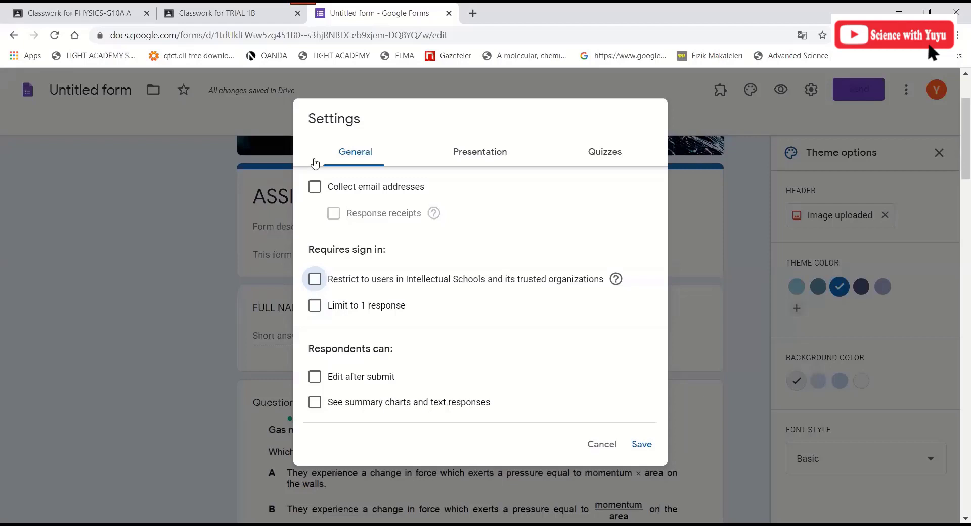
left_click(463, 152)
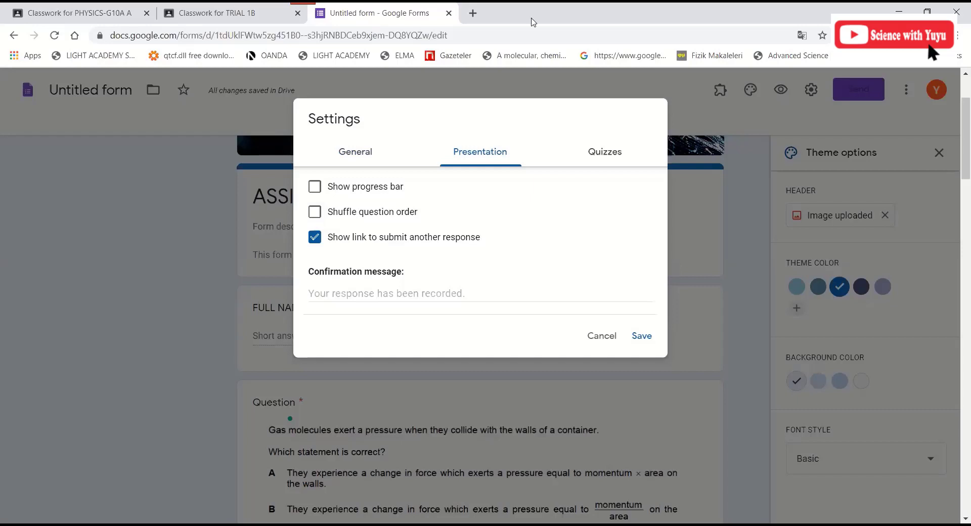
- Turn on shuffled question order and the progress bar, and hide the submit-another-response link
left_click(316, 216)
left_click(316, 189)
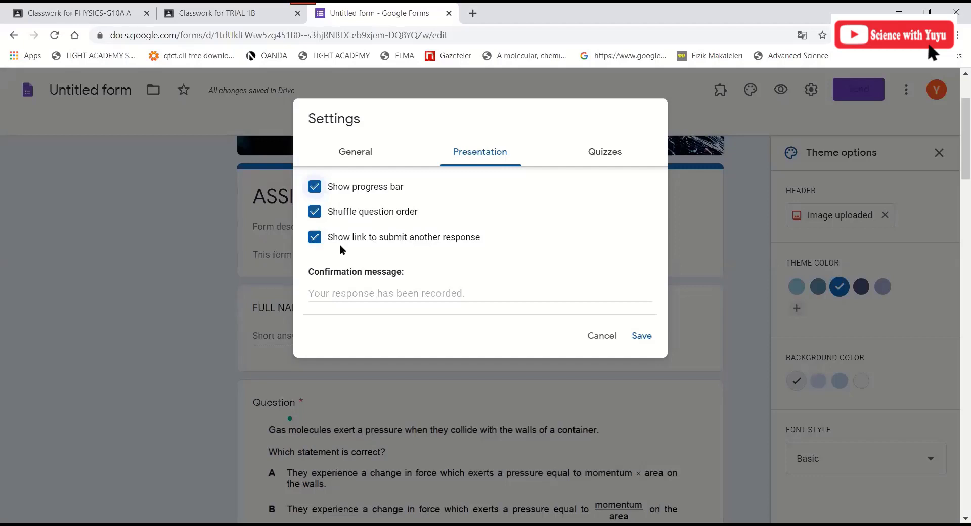
left_click(316, 238)
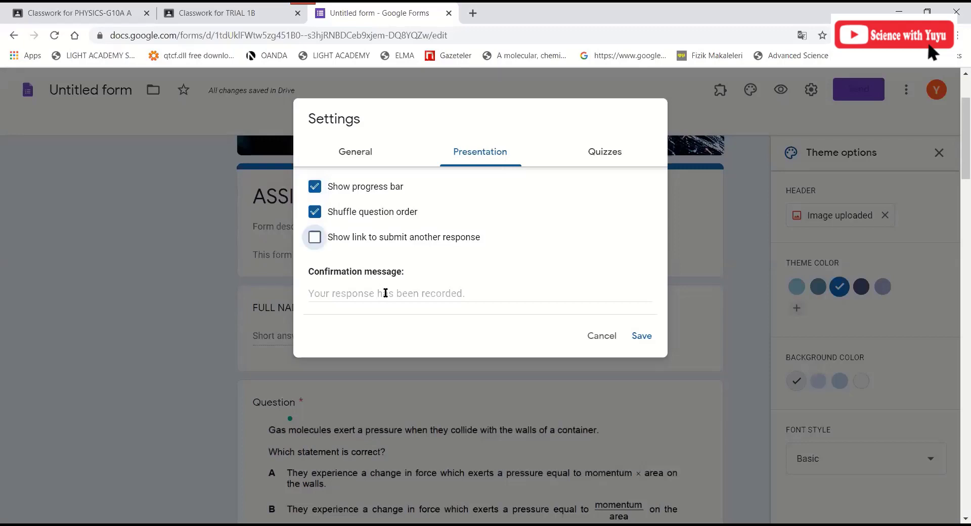
- Set the confirmation message to 'THANK YOU VERY MUCH'
left_click(385, 292)
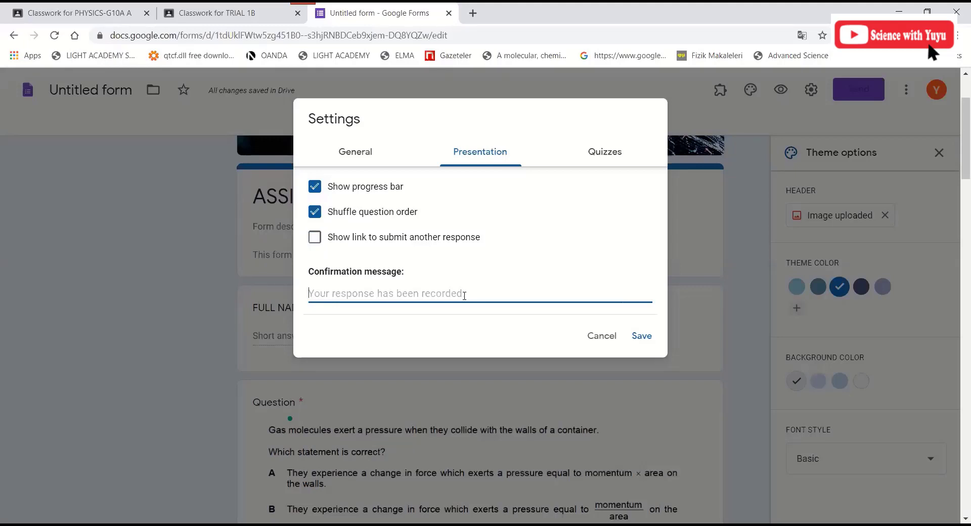
type("GOOD")
key("BackSpace")
key("BackSpace")
key("BackSpace")
key("BackSpace")
key("BackSpace")
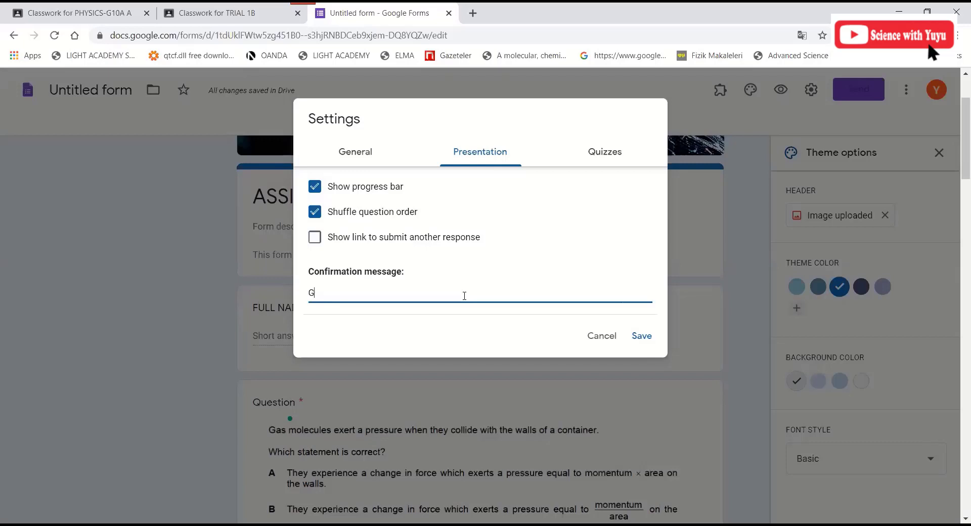
type("THANK YOU VERY MUCH")
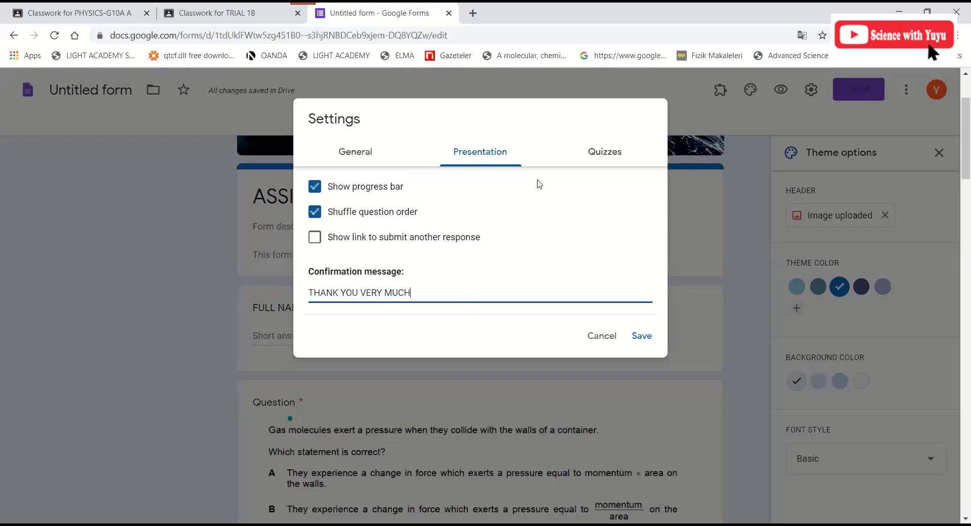
left_click(604, 156)
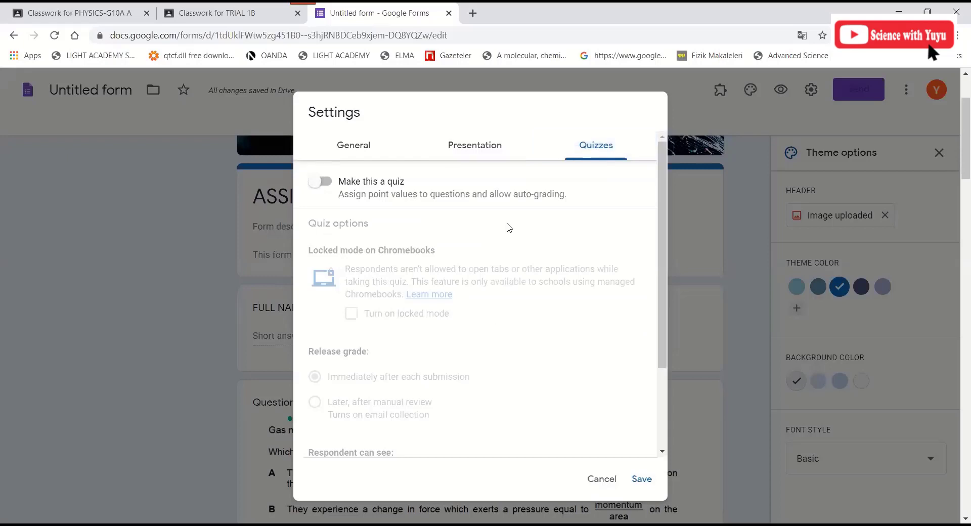
- Switch on Make this a quiz, keeping grade release immediately after each submission
left_click(475, 147)
left_click(601, 156)
left_click(329, 189)
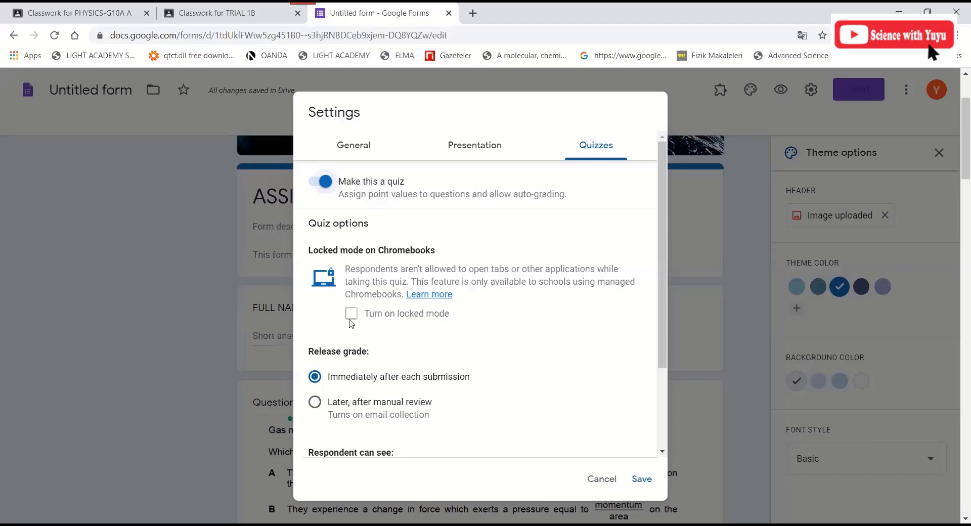
scroll(325, 295, "down", 1)
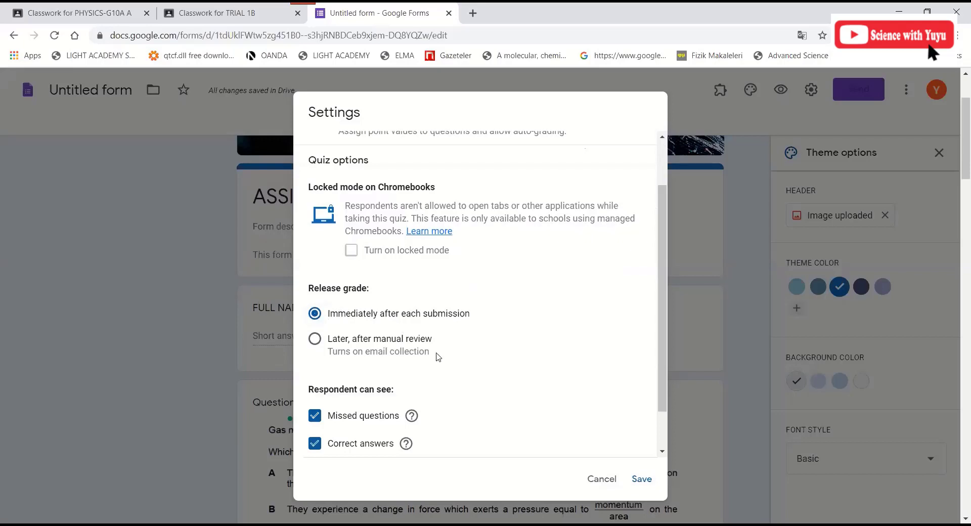
scroll(349, 360, "down", 2)
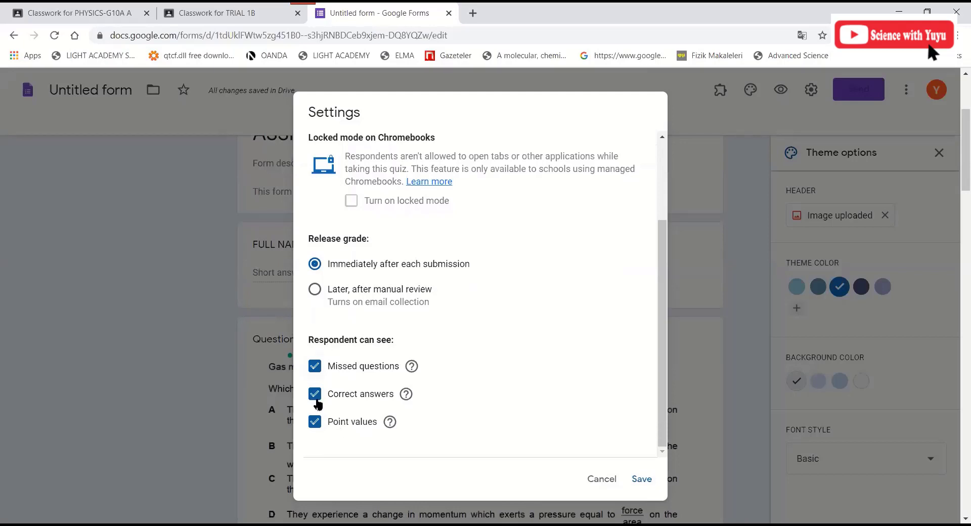
- Save the quiz settings and return to the form's questions
left_click(641, 479)
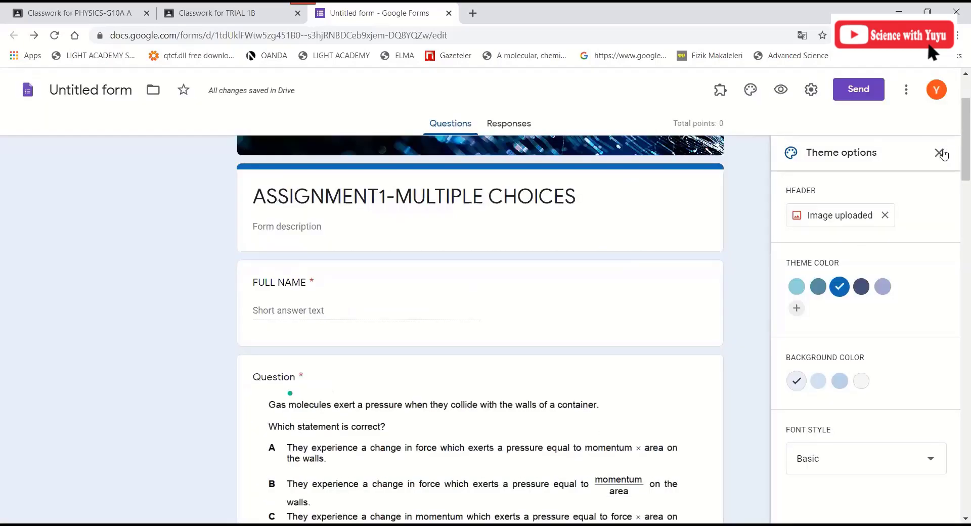
scroll(636, 318, "down", 2)
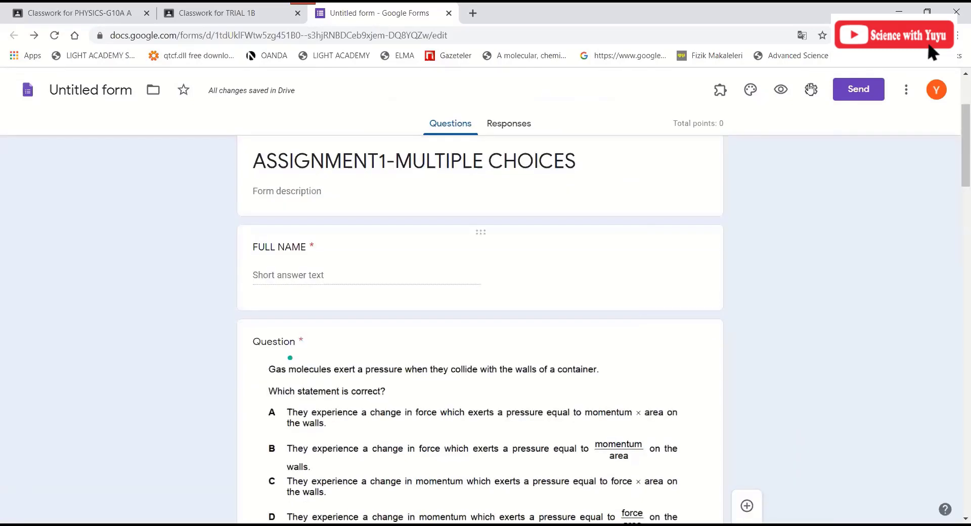
scroll(542, 277, "down", 2)
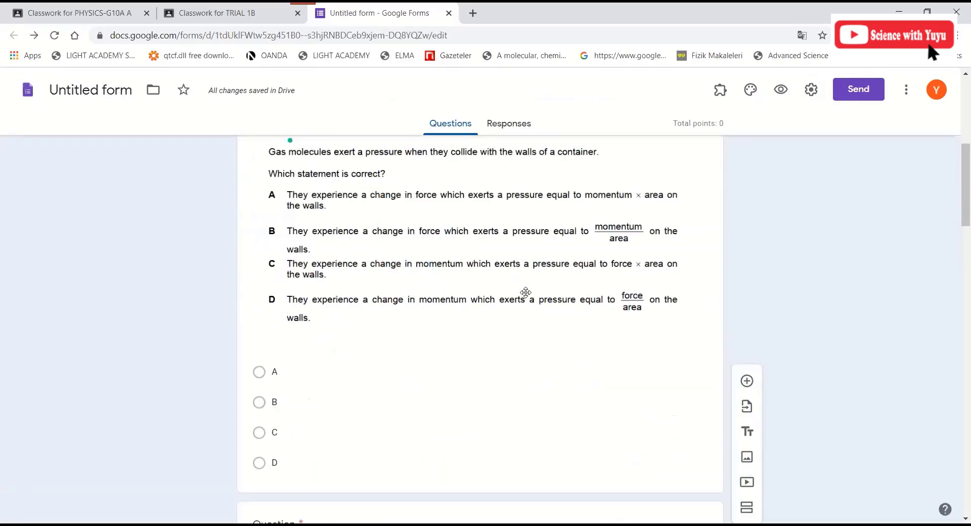
scroll(526, 292, "up", 5)
scroll(607, 354, "down", 7)
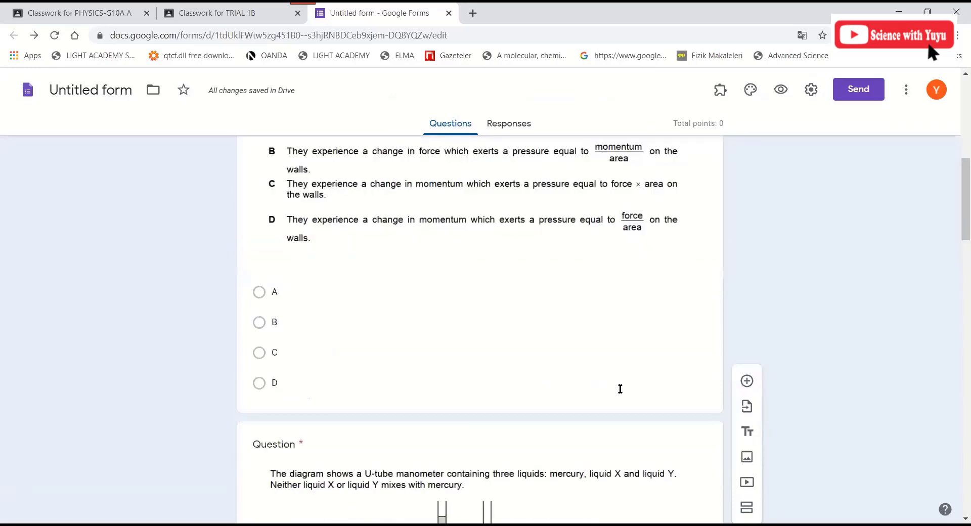
- Mark B as the correct answer for the gas-pressure question, worth 5 points
left_click(304, 411)
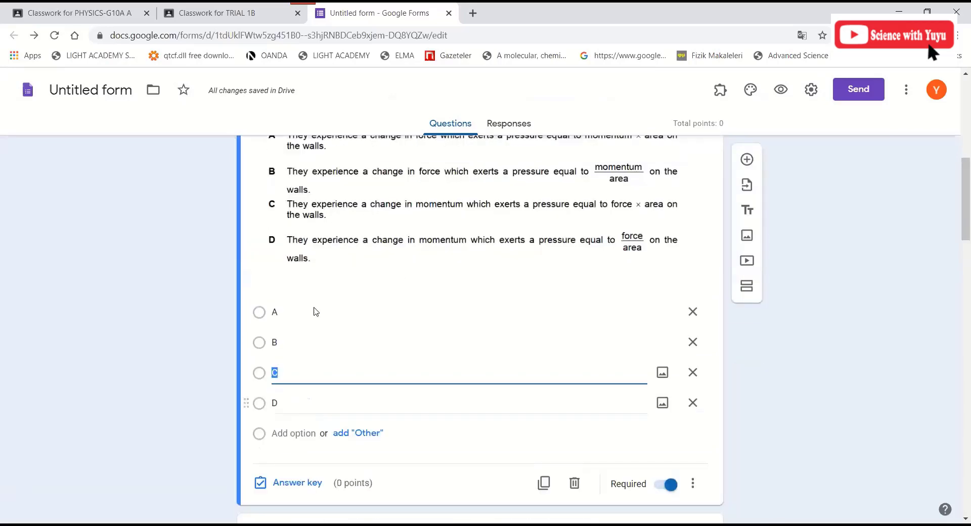
scroll(314, 311, "up", 1)
scroll(319, 424, "down", 2)
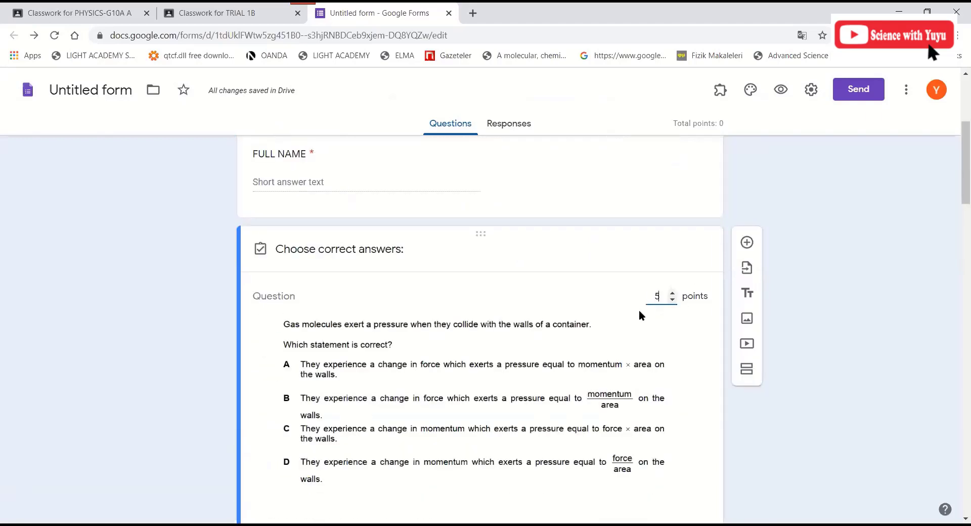
scroll(260, 403, "down", 2)
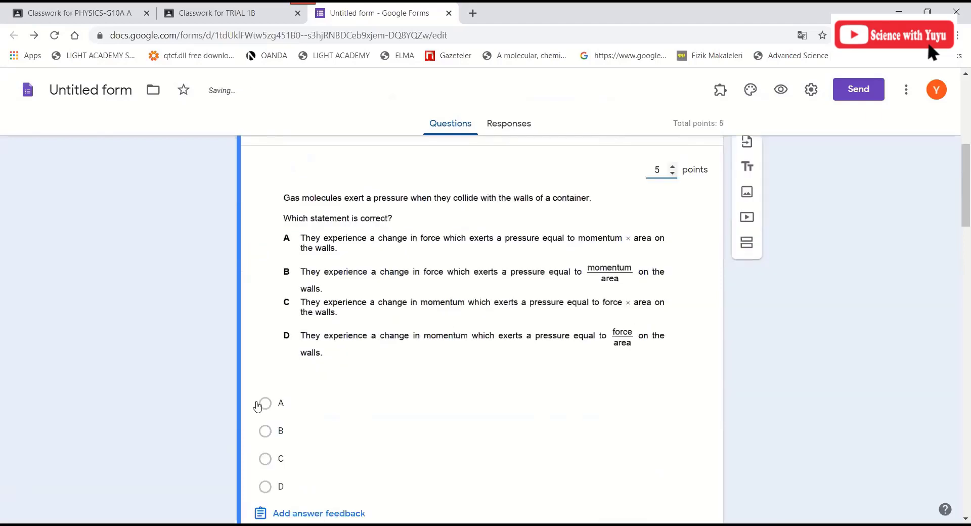
left_click(438, 424)
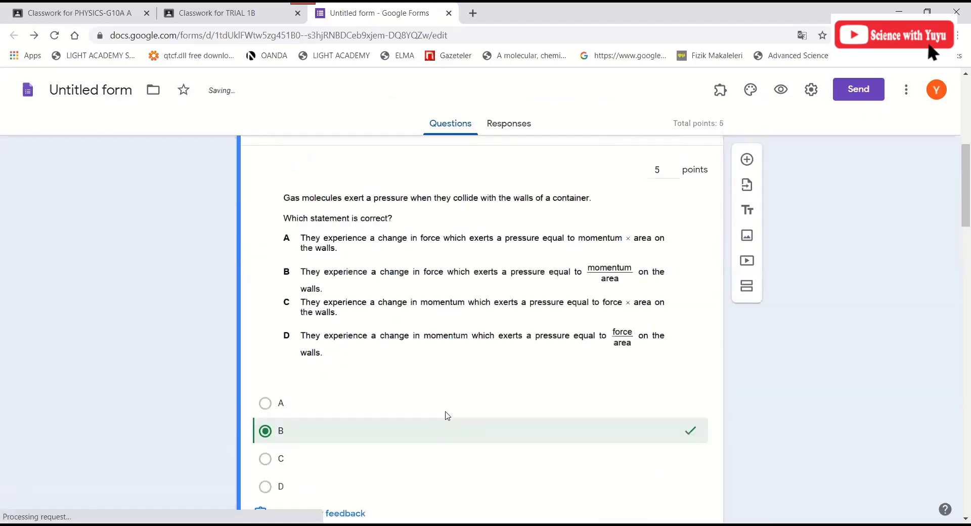
scroll(362, 348, "down", 5)
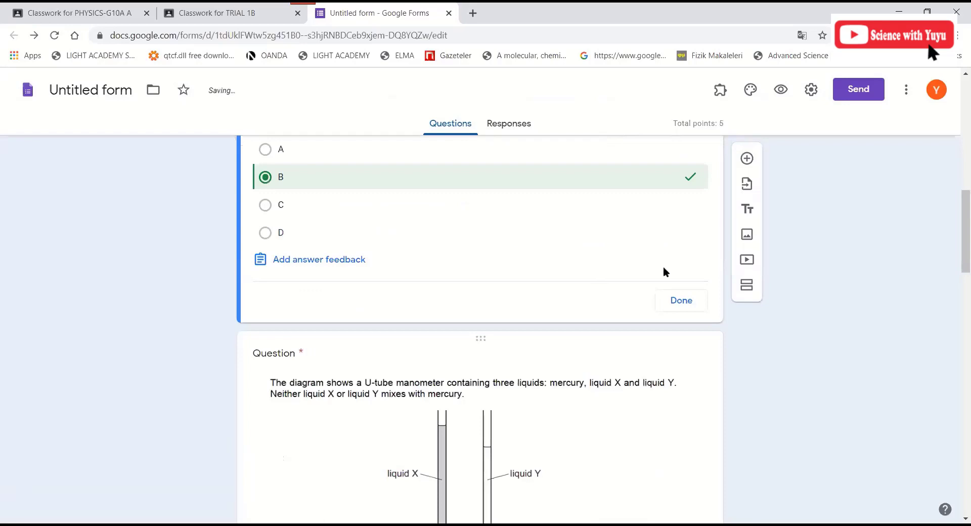
scroll(663, 272, "down", 5)
left_click(423, 393)
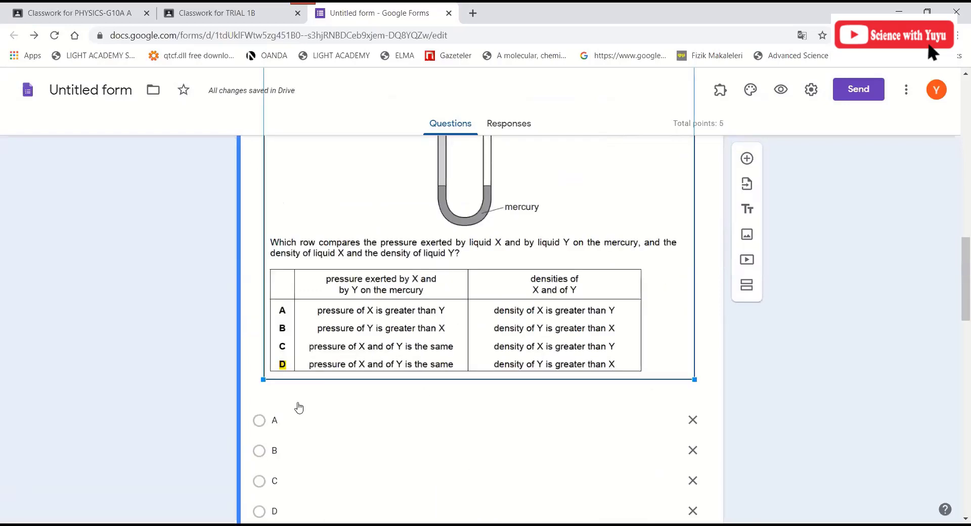
- Give the manometer question a 5-point answer key with D as the correct answer
scroll(299, 408, "down", 3)
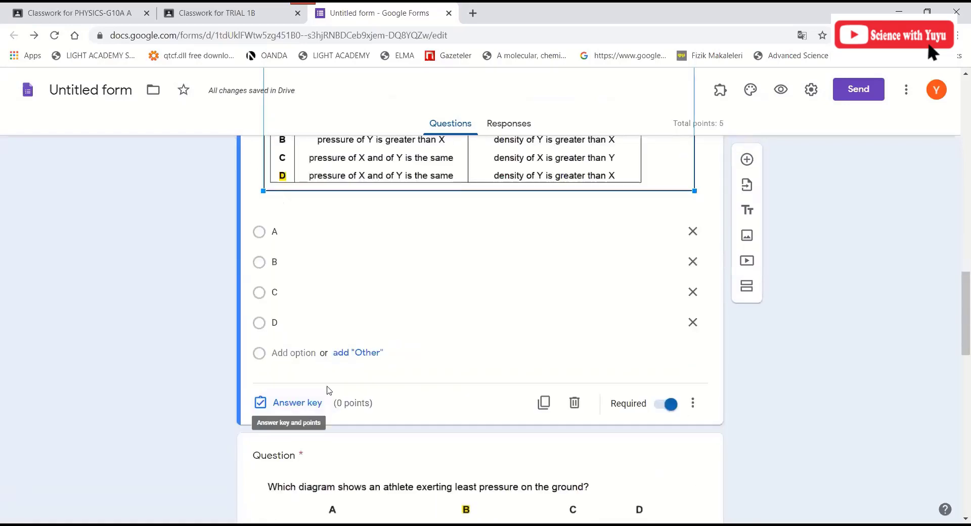
left_click(294, 408)
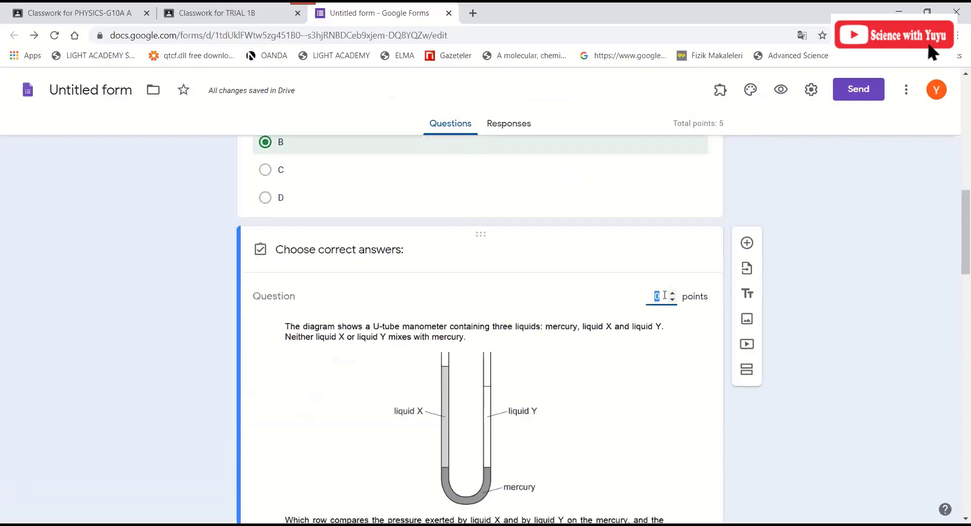
type("5")
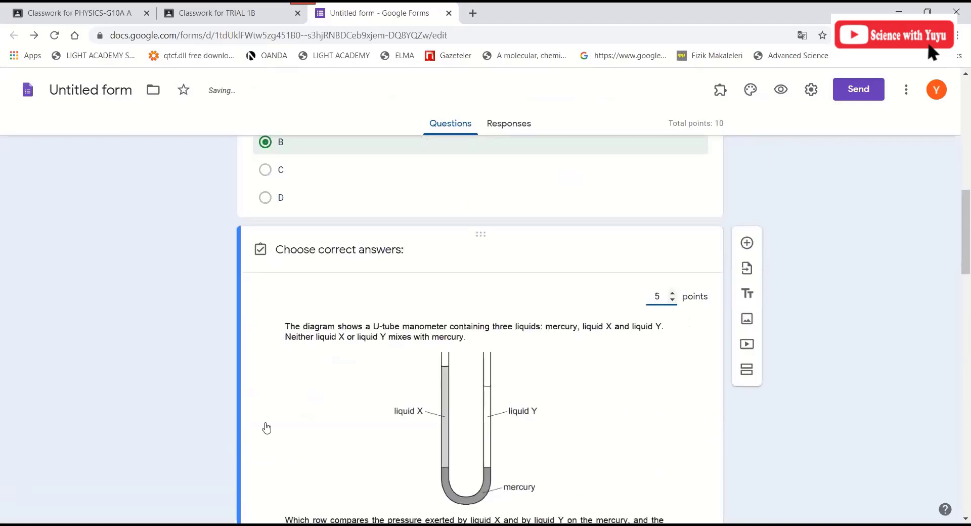
scroll(267, 428, "down", 6)
left_click(363, 415)
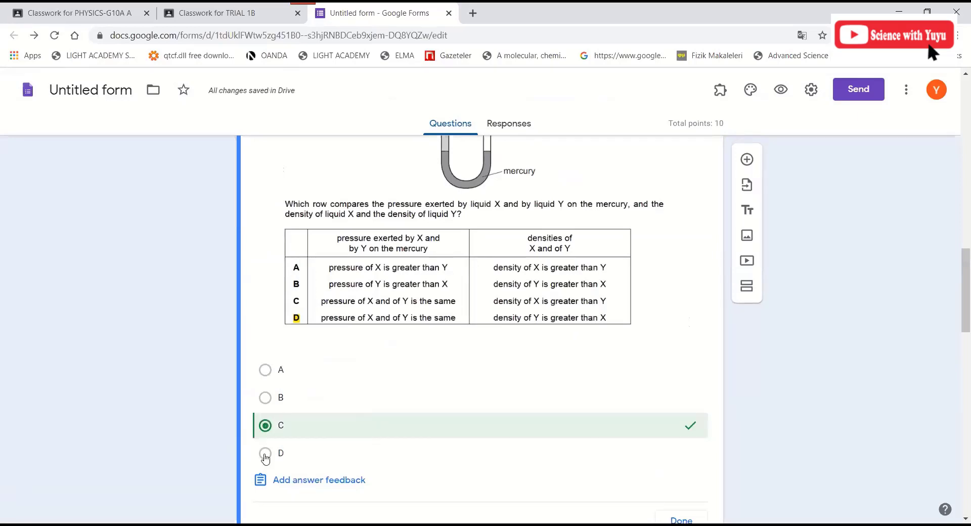
left_click(276, 442)
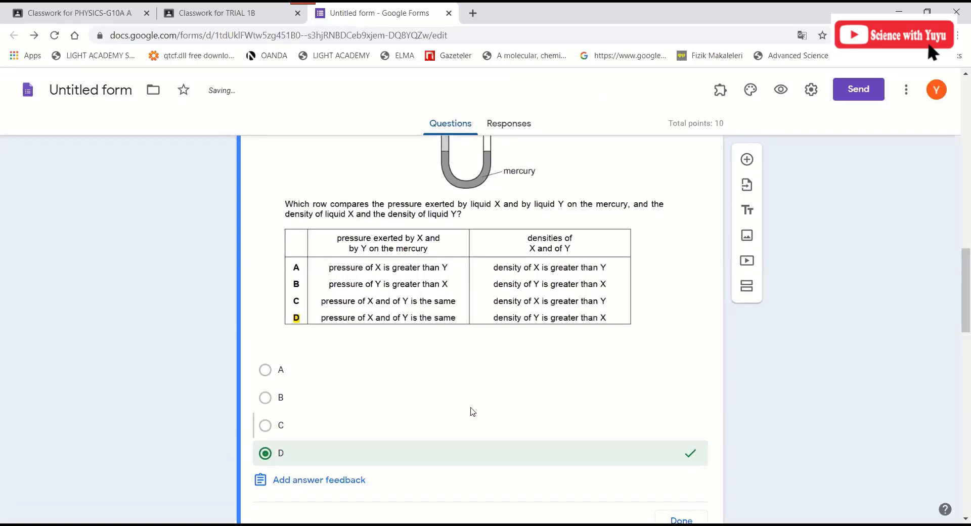
scroll(279, 205, "down", 4)
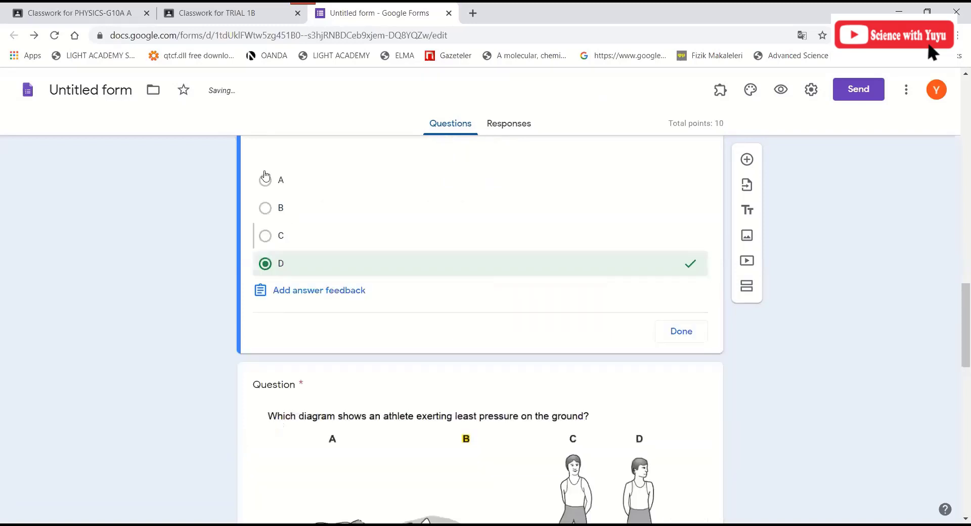
scroll(322, 235, "down", 3)
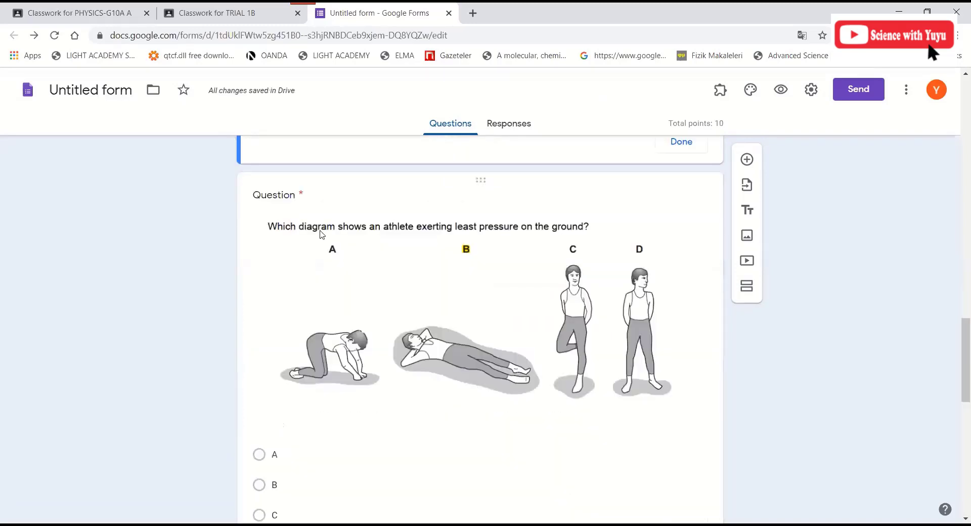
scroll(648, 230, "up", 1)
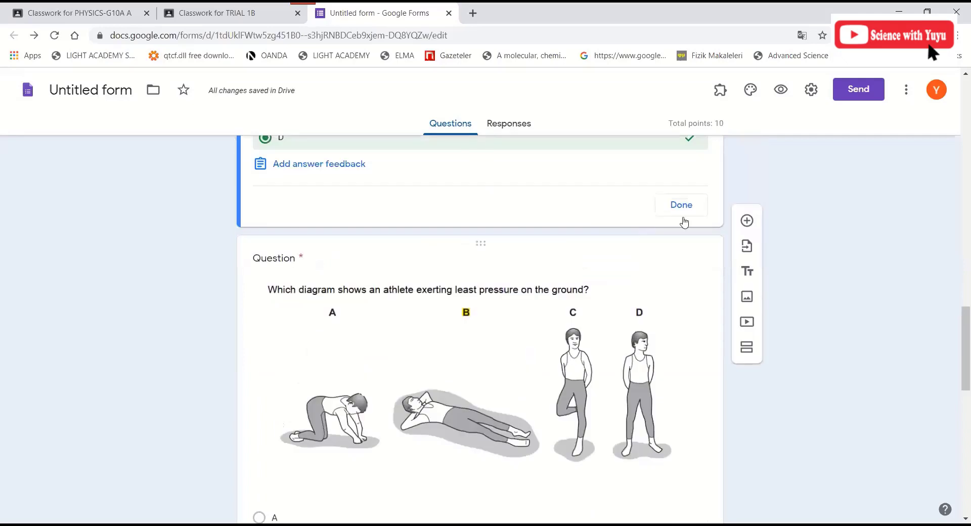
left_click(683, 213)
- Close the gas-molecules question's answer key
scroll(649, 316, "up", 3)
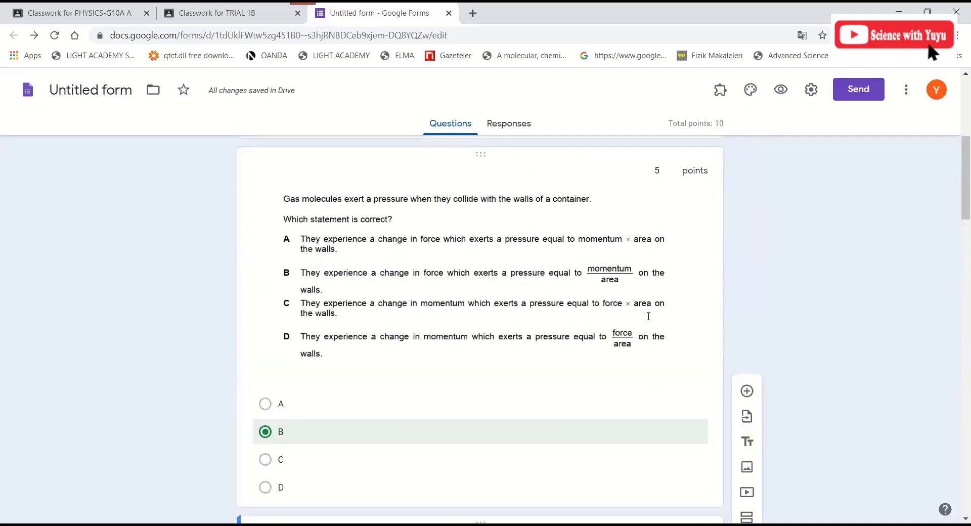
scroll(687, 320, "down", 2)
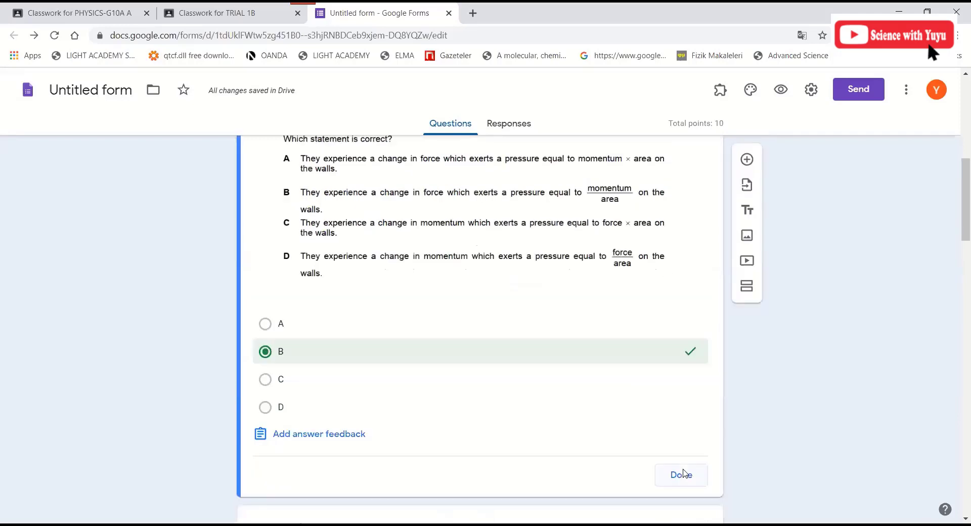
left_click(683, 473)
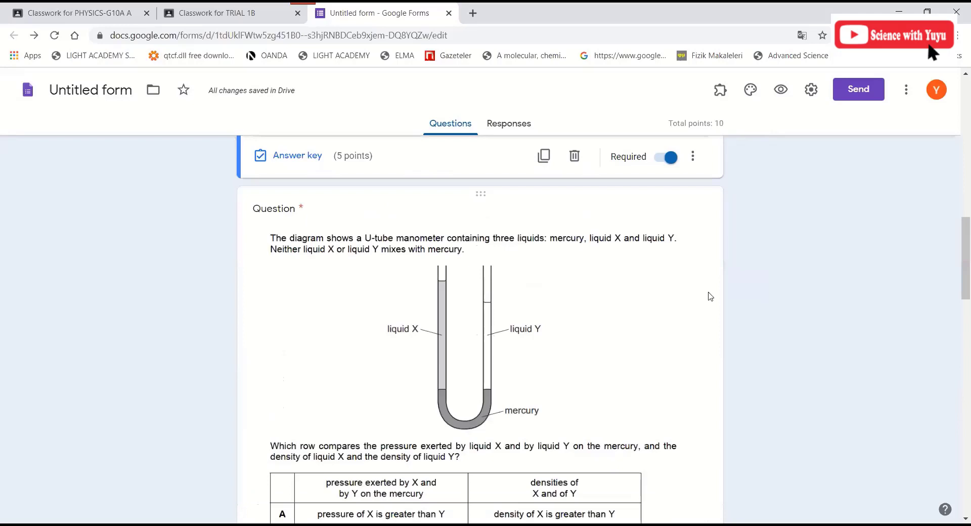
- Recheck and close the manometer question's answer key, then select the athlete-pressure question
scroll(698, 303, "down", 2)
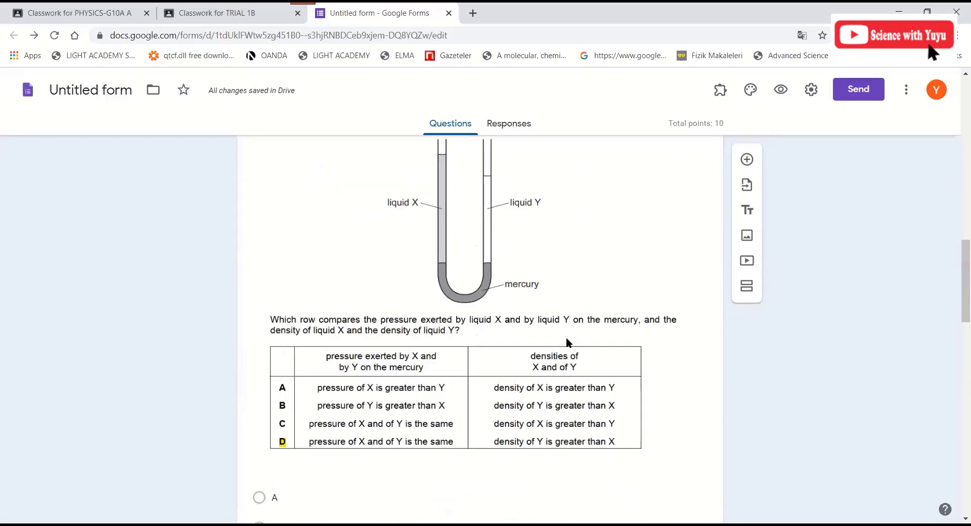
left_click(566, 338)
scroll(304, 384, "down", 7)
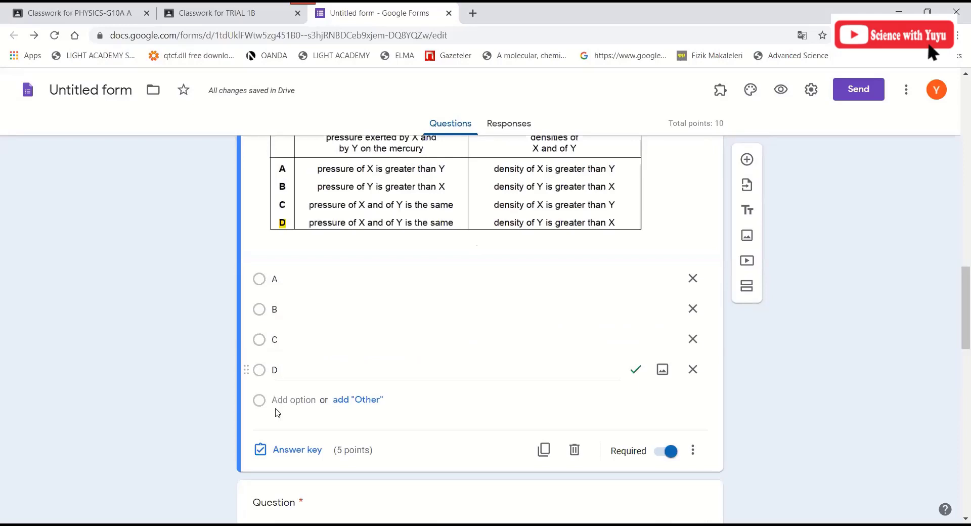
left_click(292, 449)
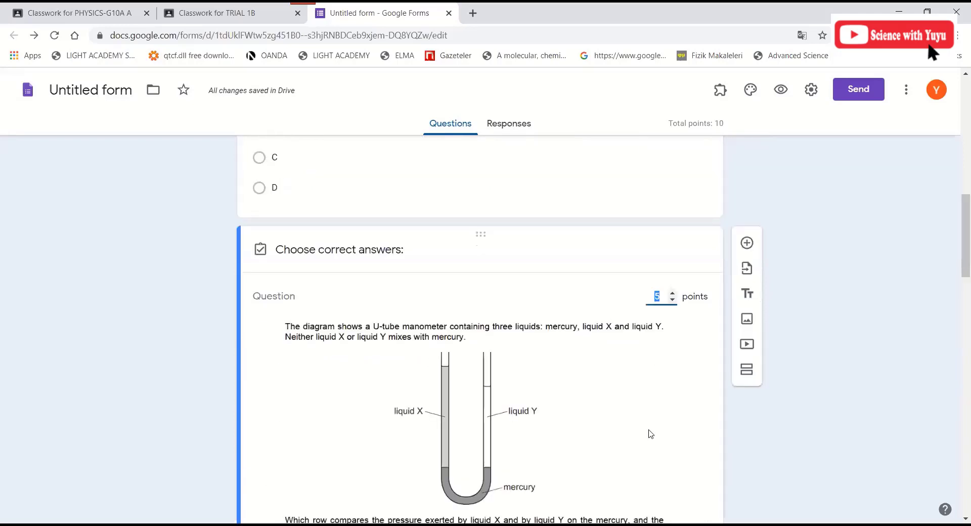
scroll(651, 434, "down", 9)
left_click(681, 394)
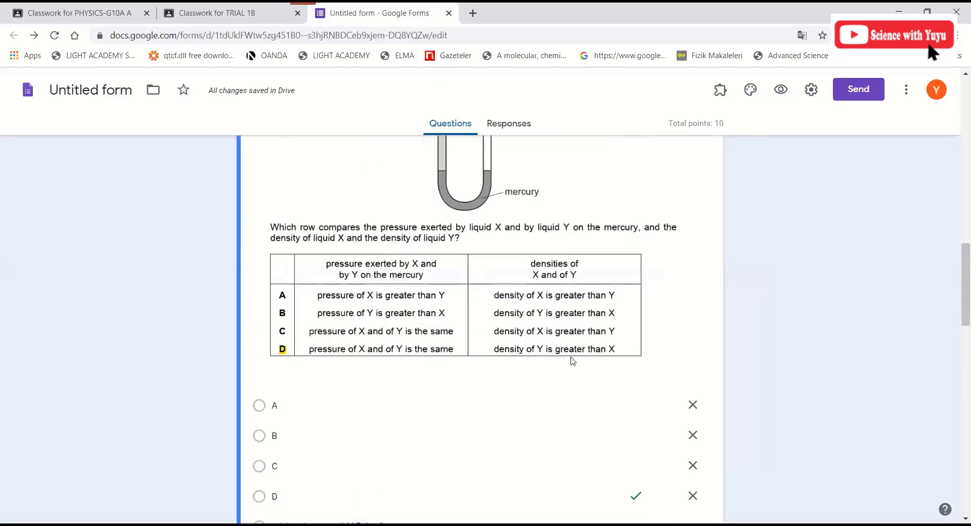
scroll(657, 333, "down", 8)
left_click(687, 327)
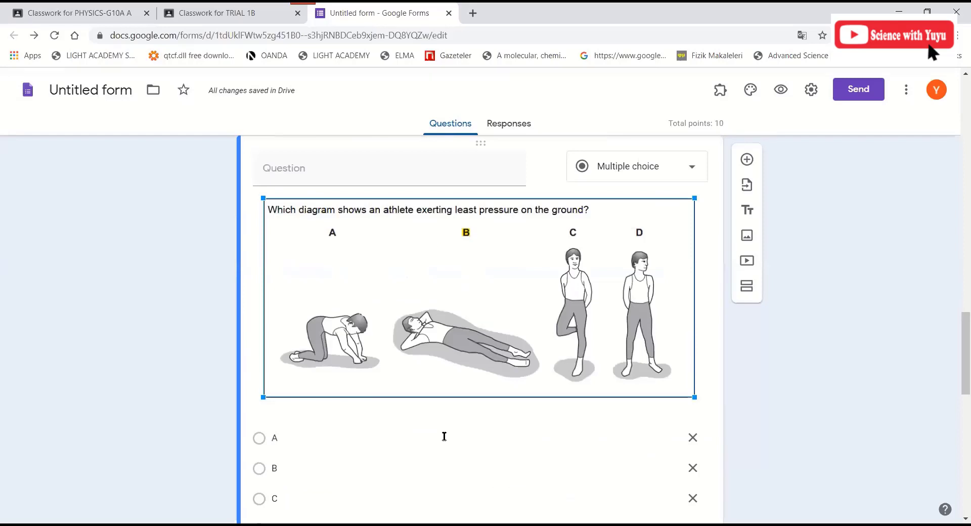
- Give the athlete question a 5-point answer key with B correct
scroll(309, 428, "down", 4)
left_click(306, 420)
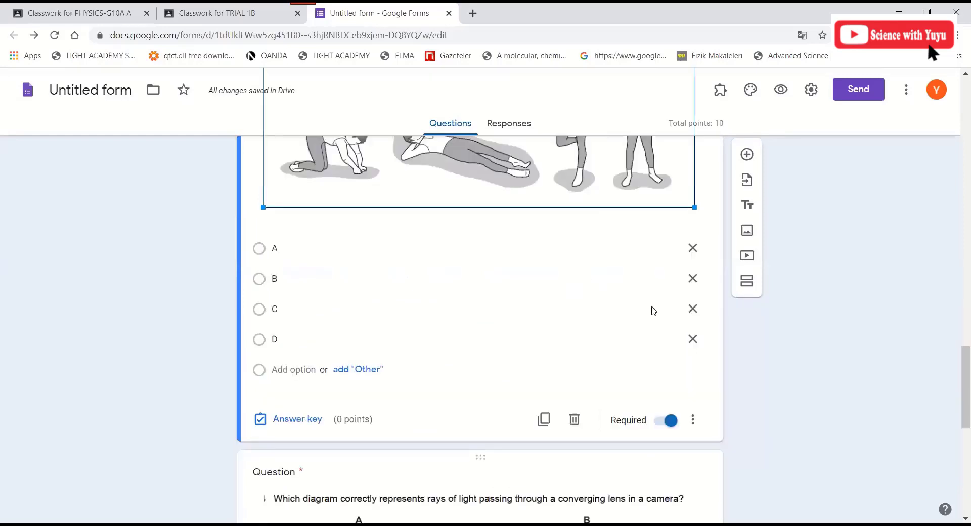
type("5")
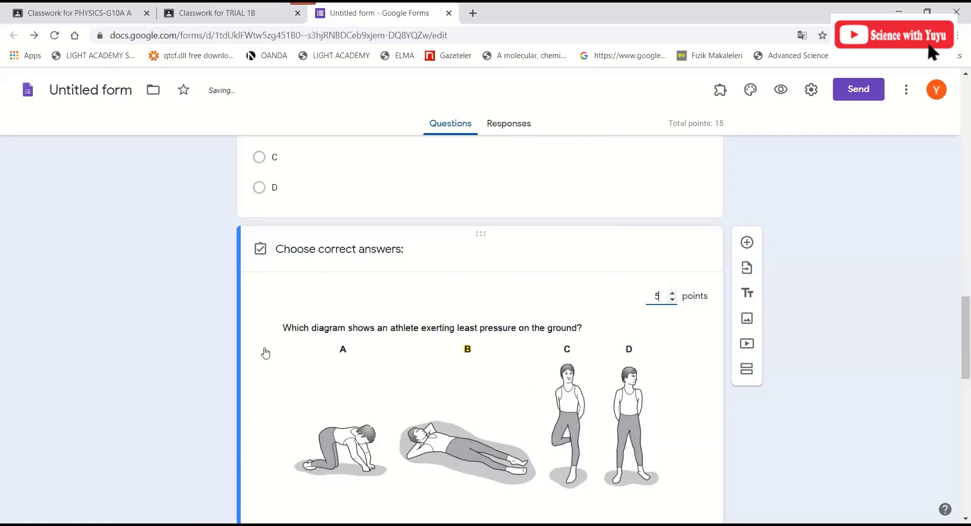
scroll(265, 353, "down", 5)
scroll(481, 411, "up", 1)
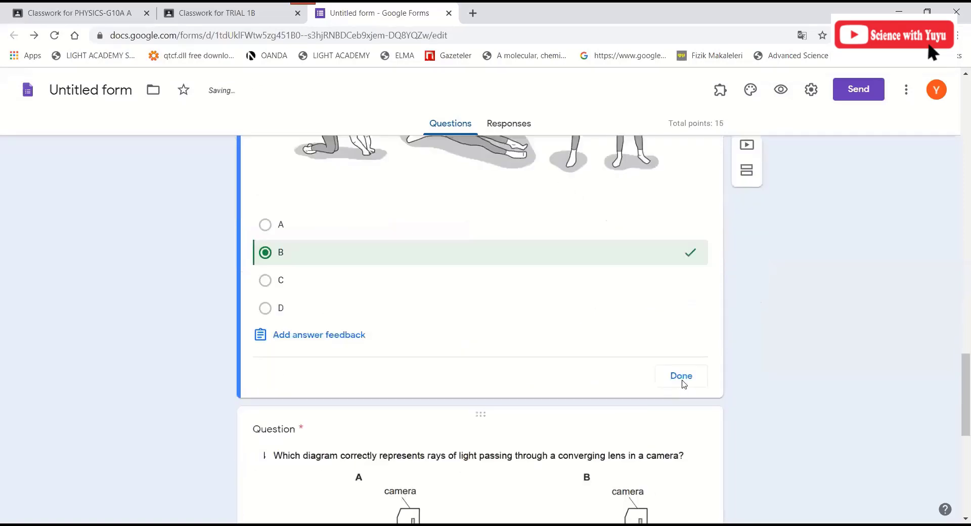
left_click(682, 382)
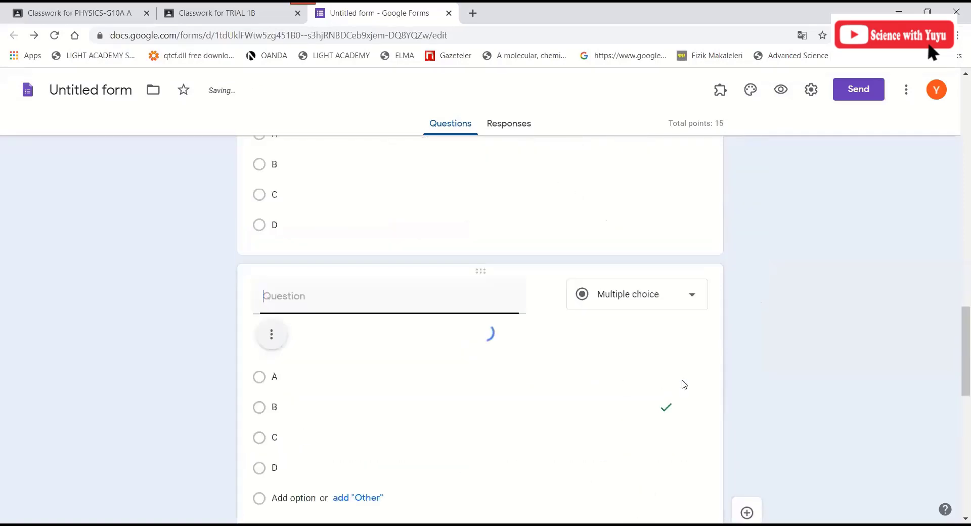
- Give the camera-lens question a 5-point answer key with C correct
scroll(582, 394, "down", 10)
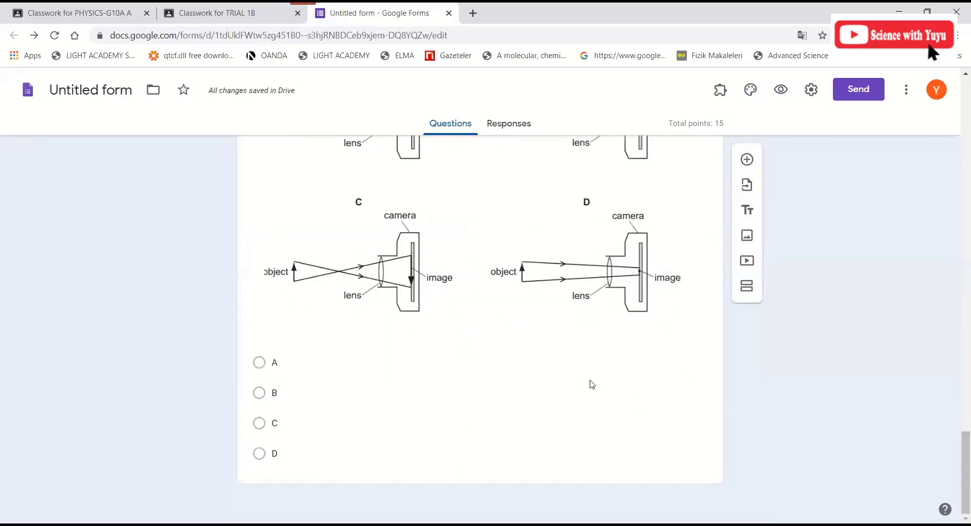
left_click(684, 292)
left_click(282, 464)
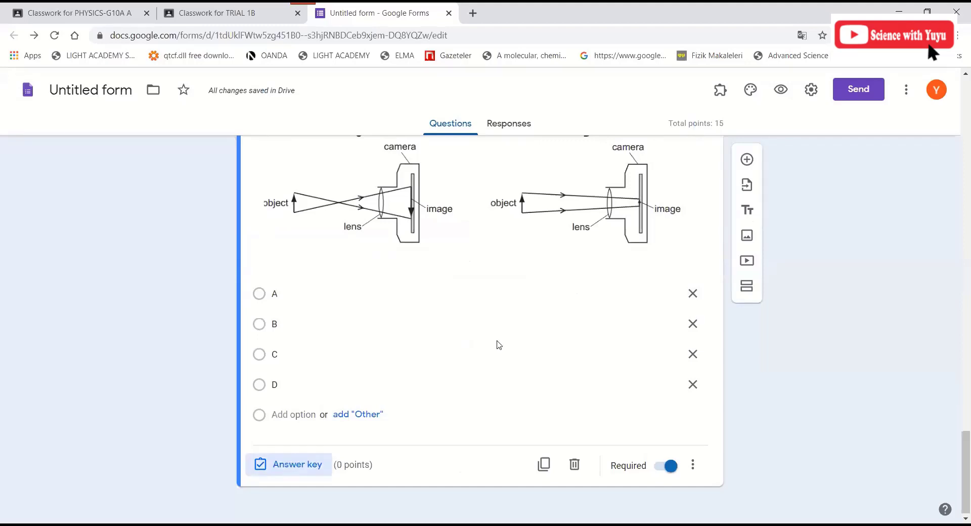
scroll(584, 320, "down", 3)
scroll(690, 245, "up", 2)
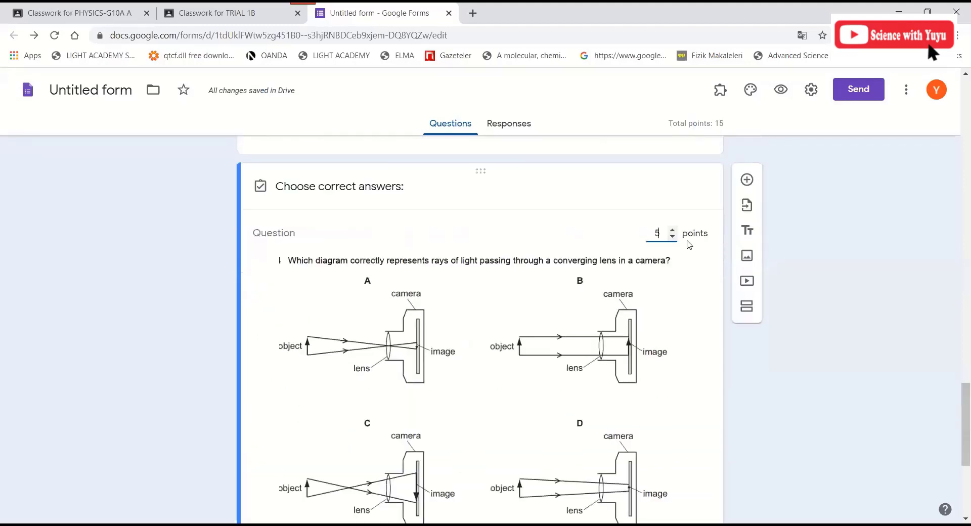
type("5")
scroll(591, 300, "down", 3)
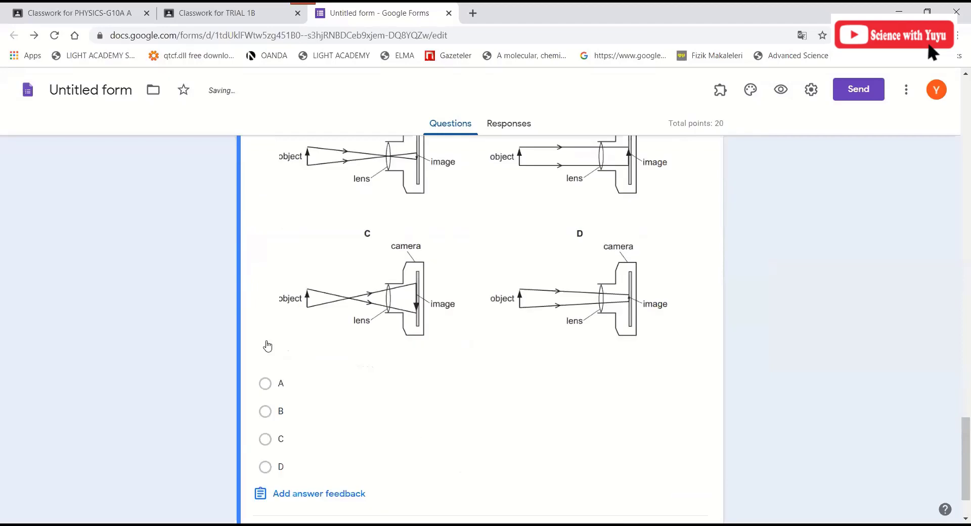
scroll(261, 354, "down", 2)
left_click(265, 370)
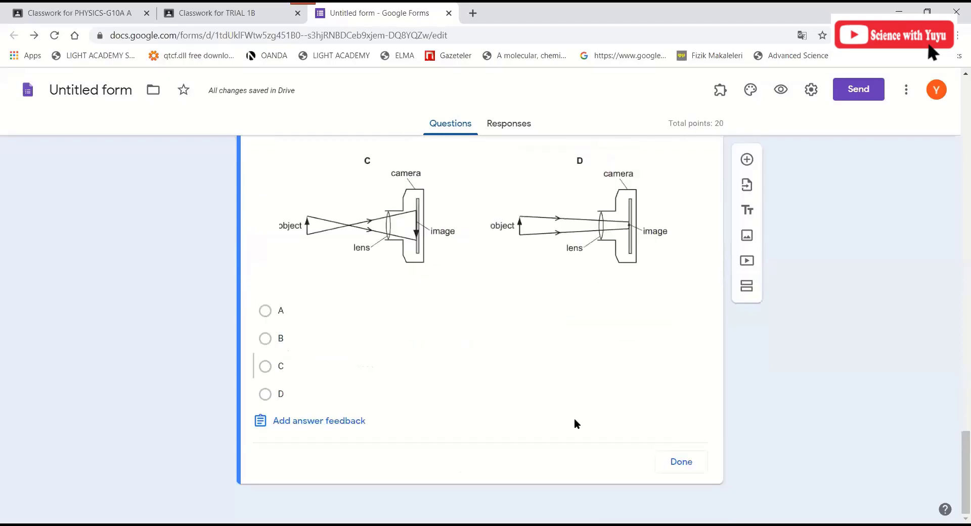
left_click(682, 462)
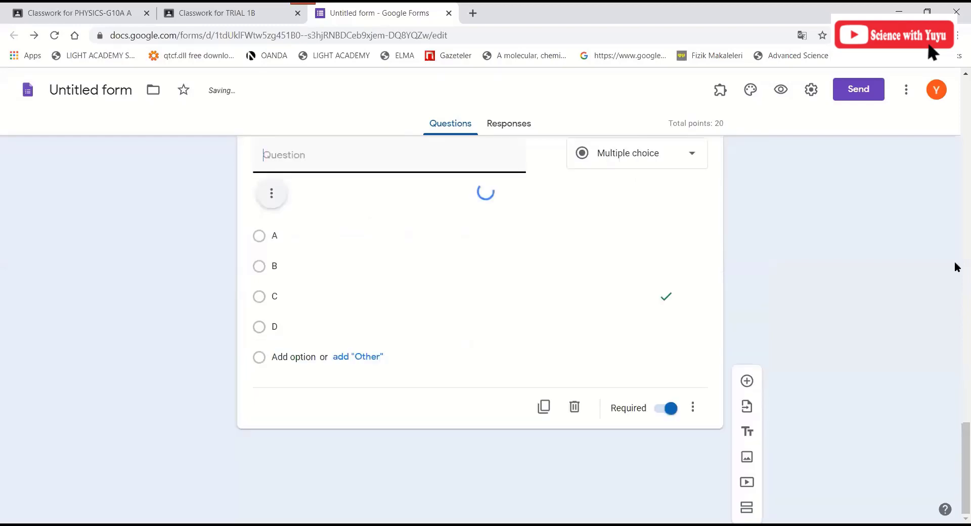
left_click_drag(966, 455, 956, 104)
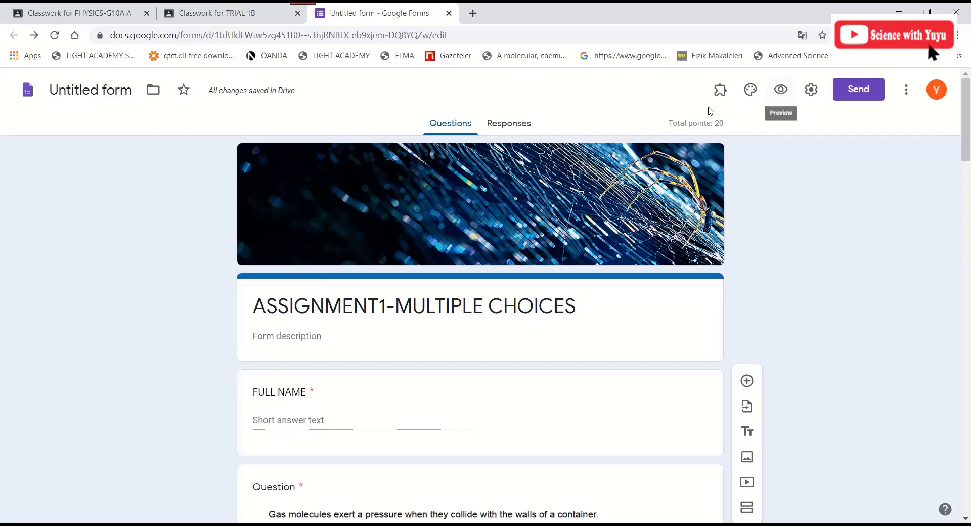
left_click(782, 94)
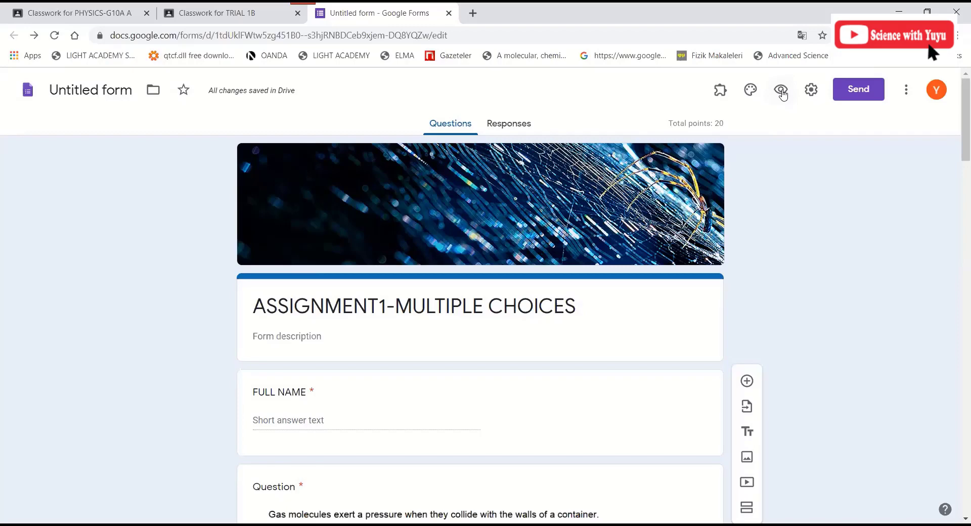
- Open a respondent preview of the quiz and look over the questions
left_click(782, 91)
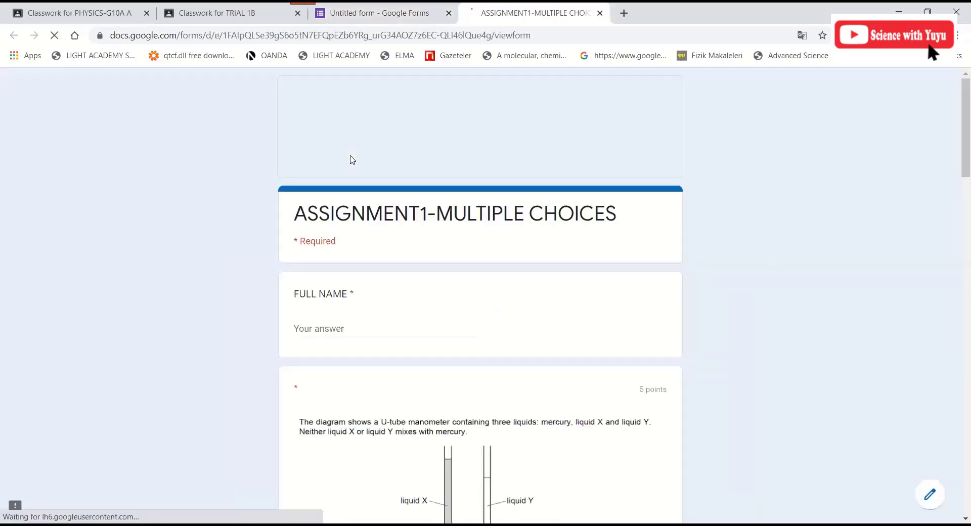
scroll(248, 169, "down", 3)
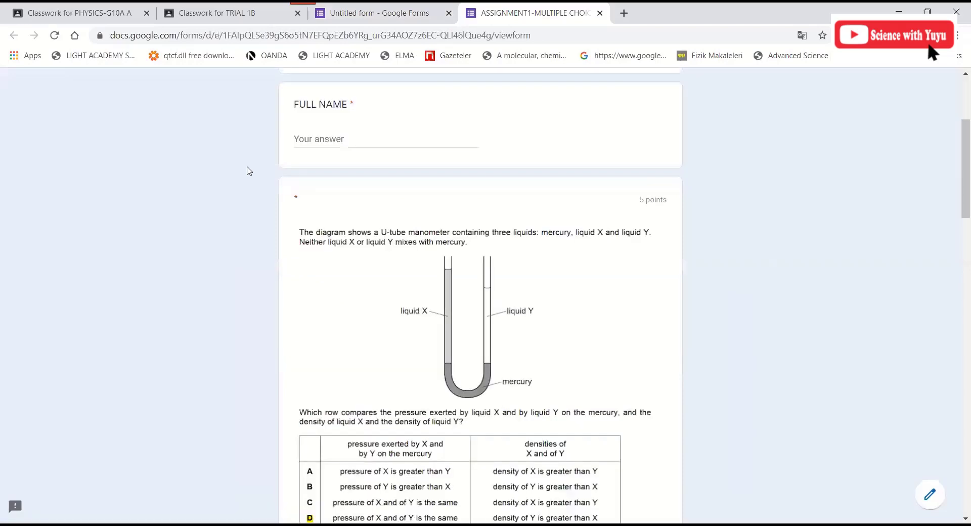
scroll(243, 165, "up", 3)
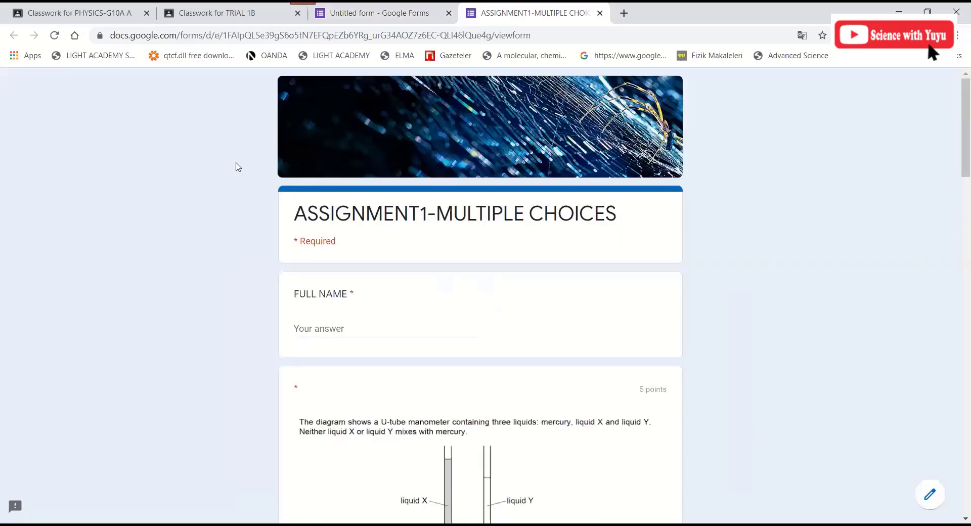
scroll(238, 167, "down", 10)
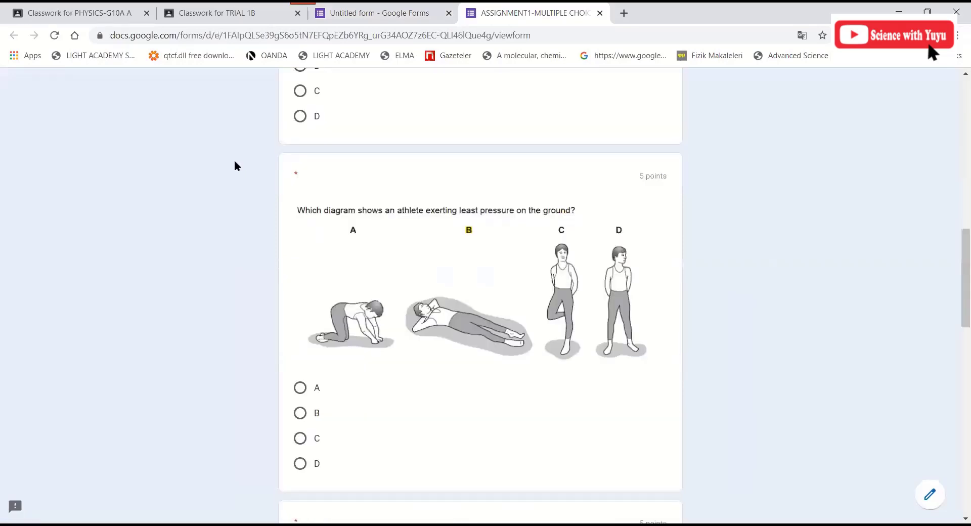
scroll(243, 174, "down", 8)
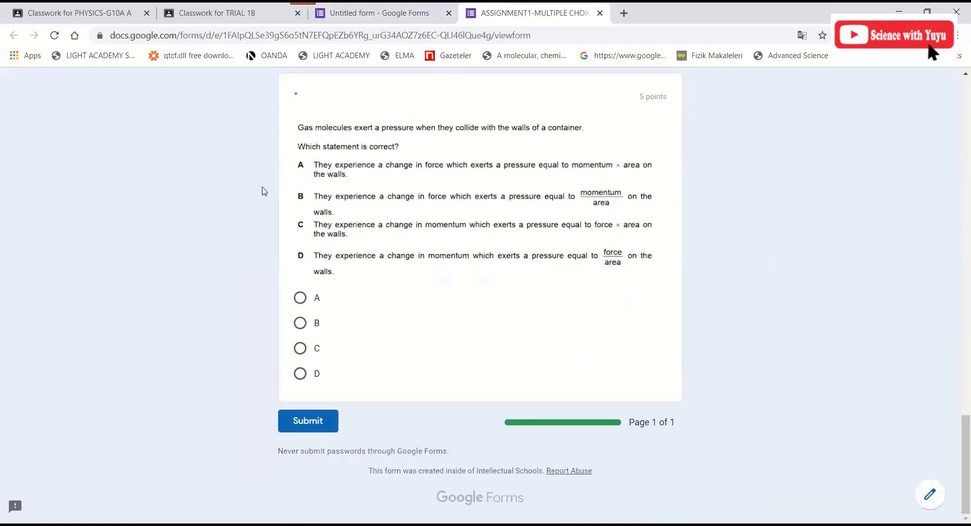
scroll(264, 192, "up", 10)
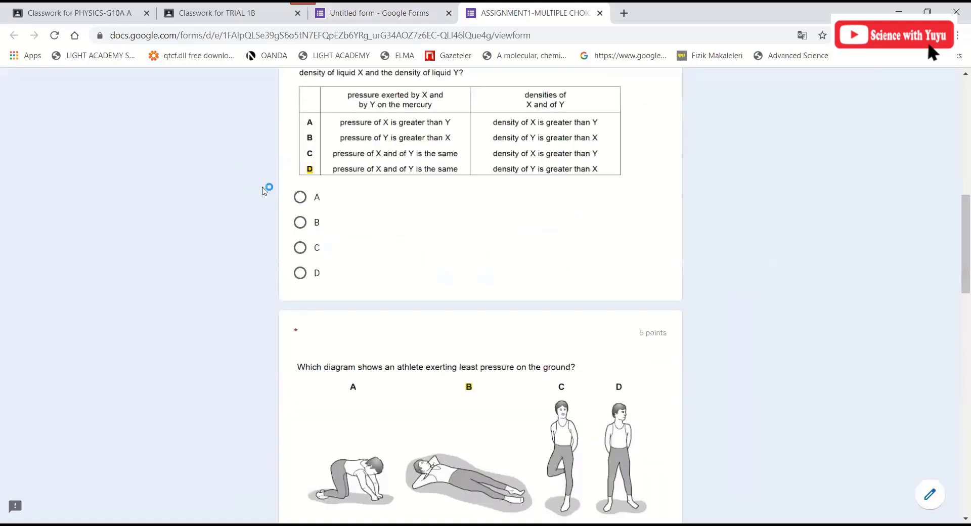
scroll(327, 327, "up", 10)
- Enter the student's full name in the FULL NAME field
left_click(331, 328)
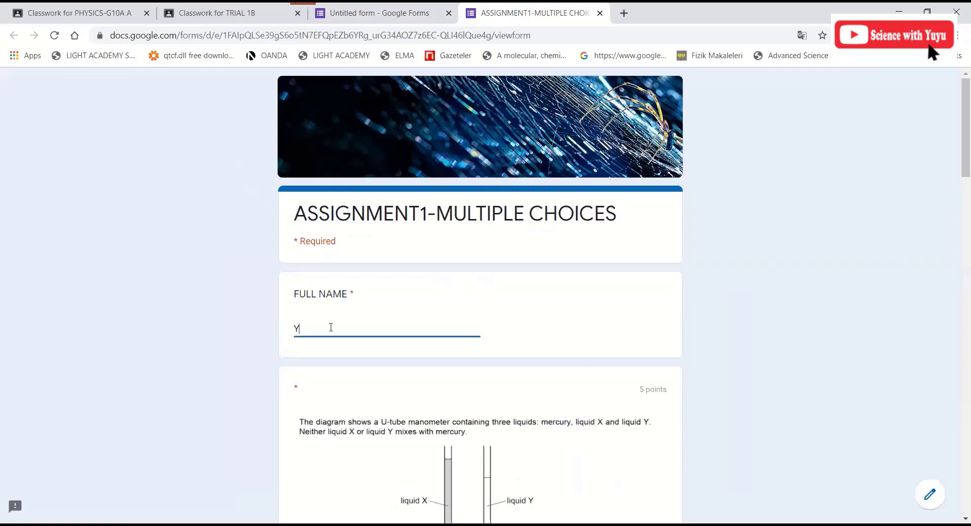
scroll(354, 382, "down", 3)
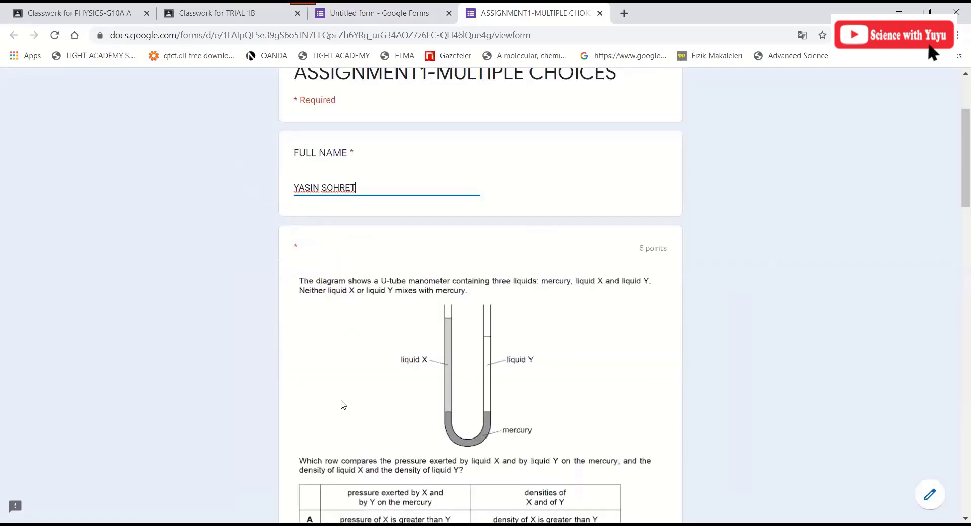
scroll(304, 335, "down", 5)
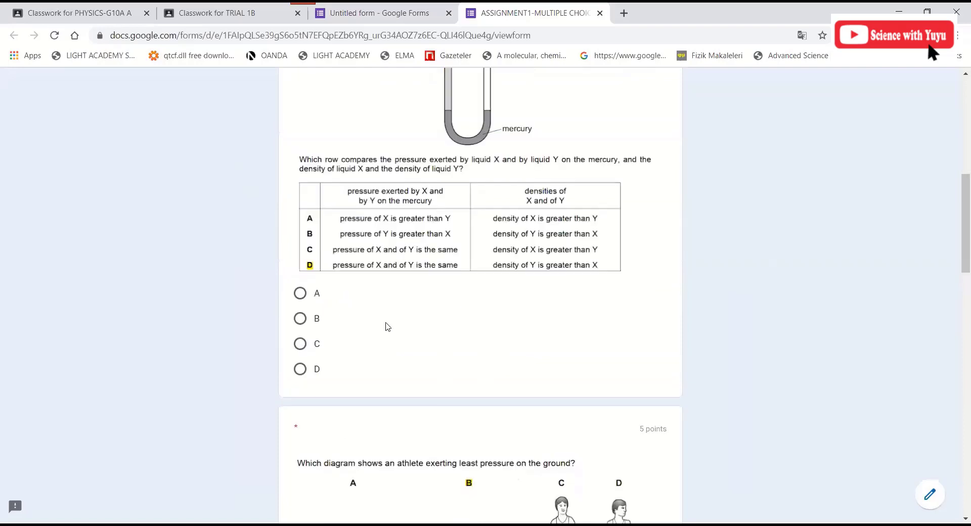
- Answer B, B, C and B for the four questions and submit the response
left_click(300, 319)
scroll(299, 354, "down", 5)
left_click(300, 352)
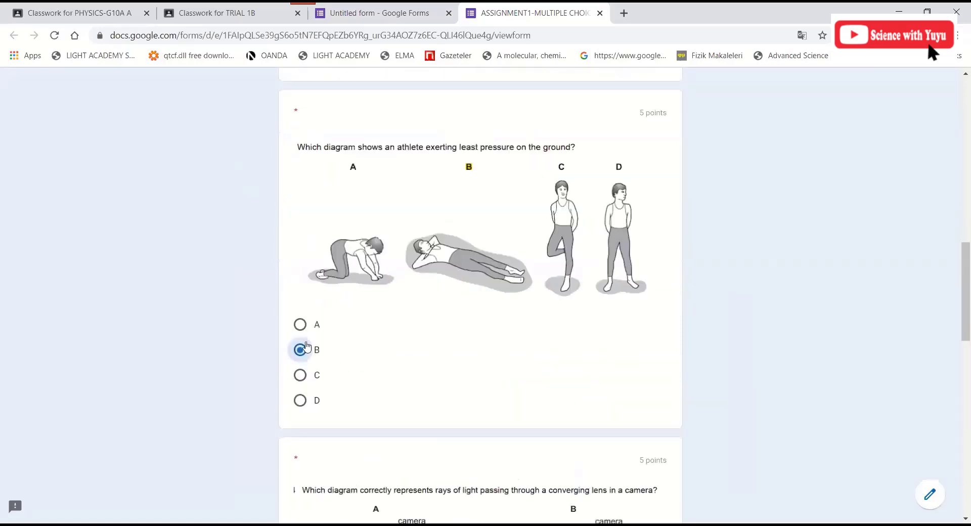
scroll(299, 354, "down", 7)
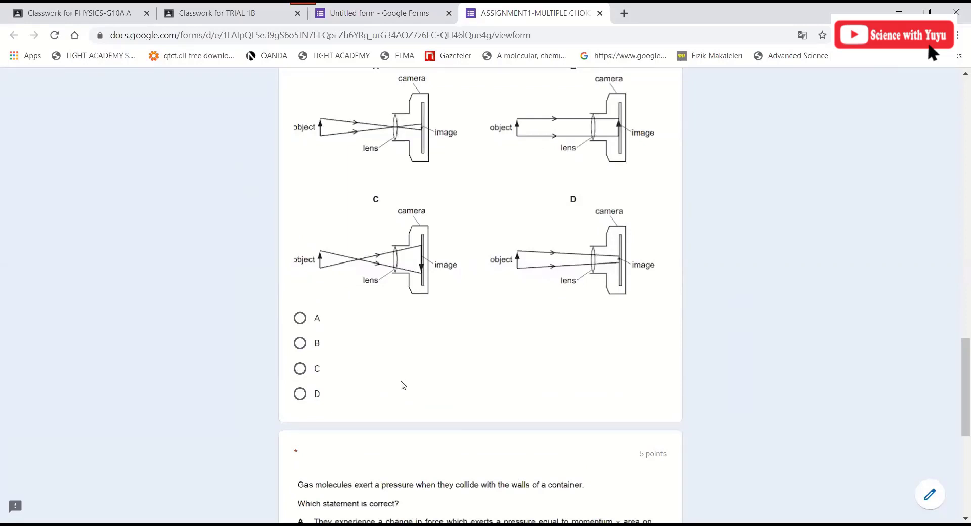
left_click(300, 369)
scroll(304, 371, "down", 5)
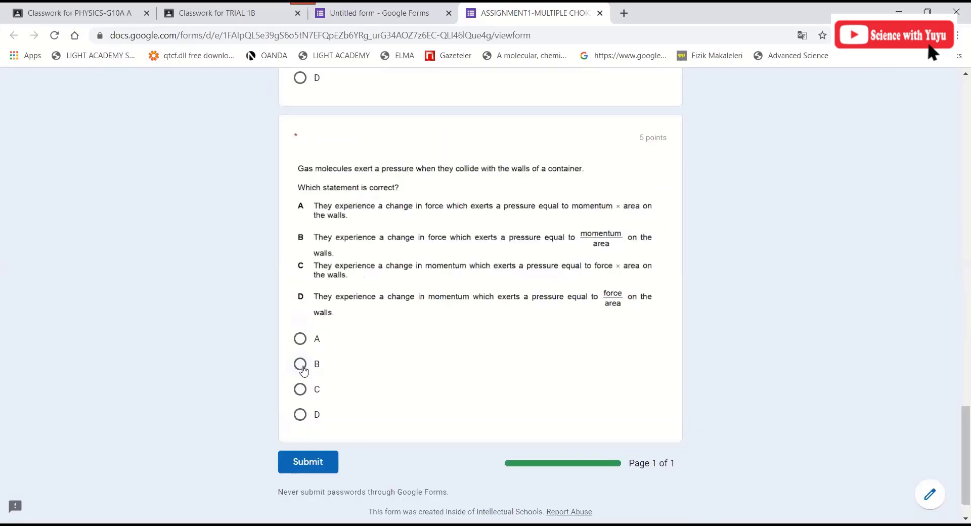
left_click(303, 370)
left_click(308, 462)
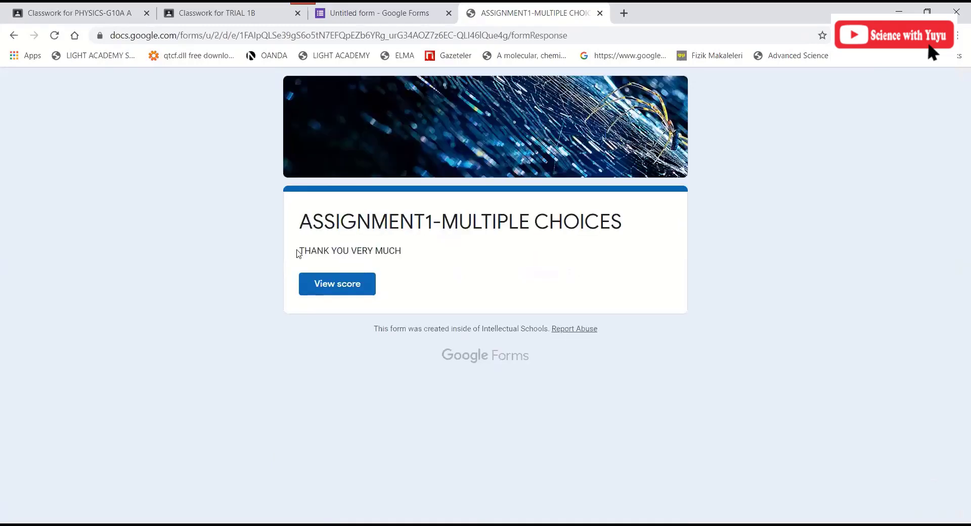
- Open the graded score for the submitted response from the confirmation page
mouse_move(299, 254)
left_mouse_down()
mouse_move(407, 253)
mouse_move(305, 261)
left_mouse_up()
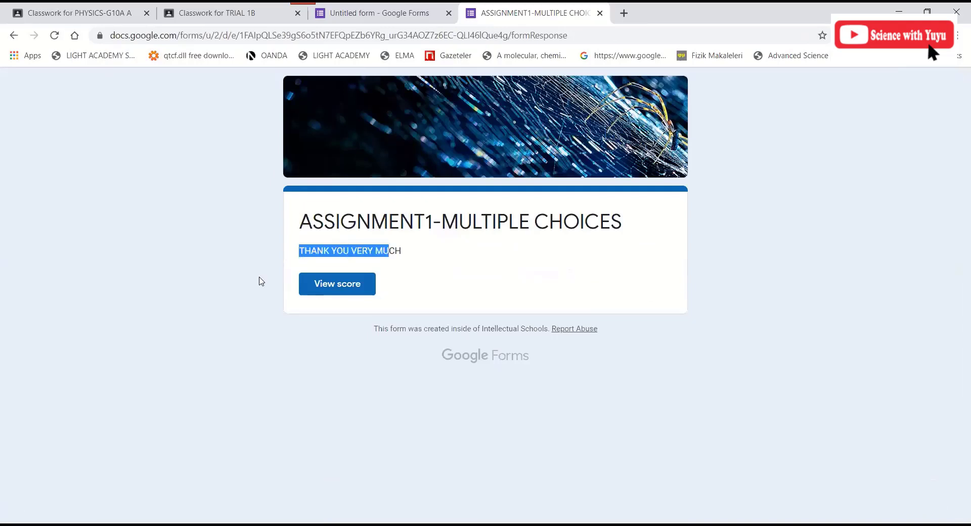
left_click(325, 291)
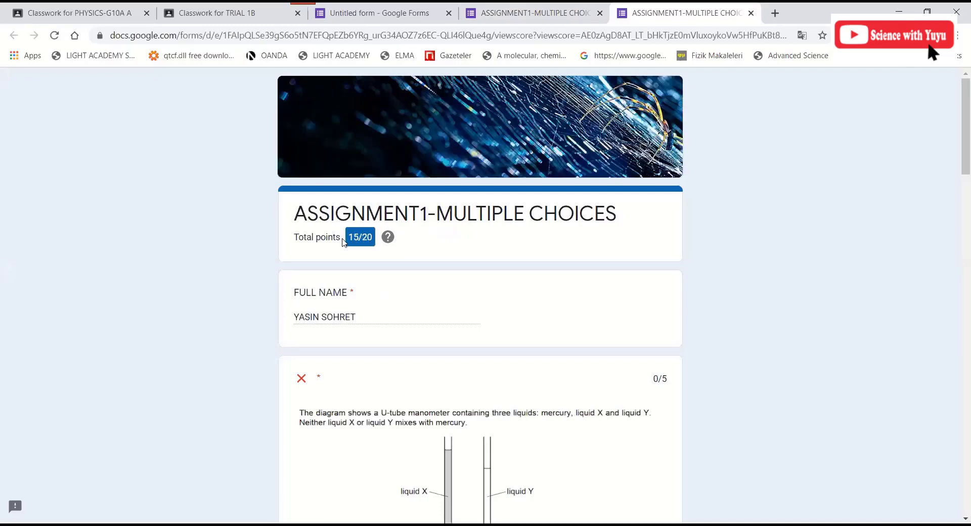
- Check the 15/20 results, with the U-tube question wrong, then return to the form editor
scroll(342, 255, "down", 5)
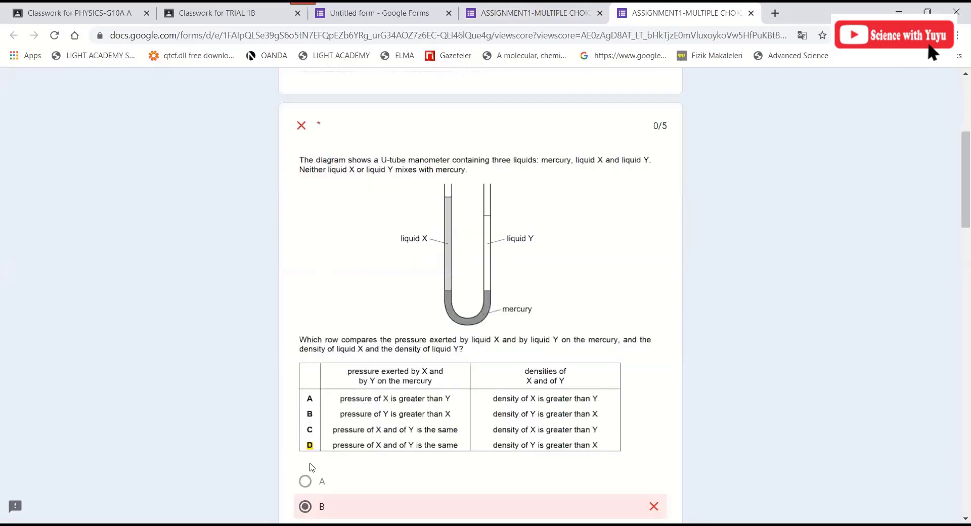
scroll(310, 466, "down", 3)
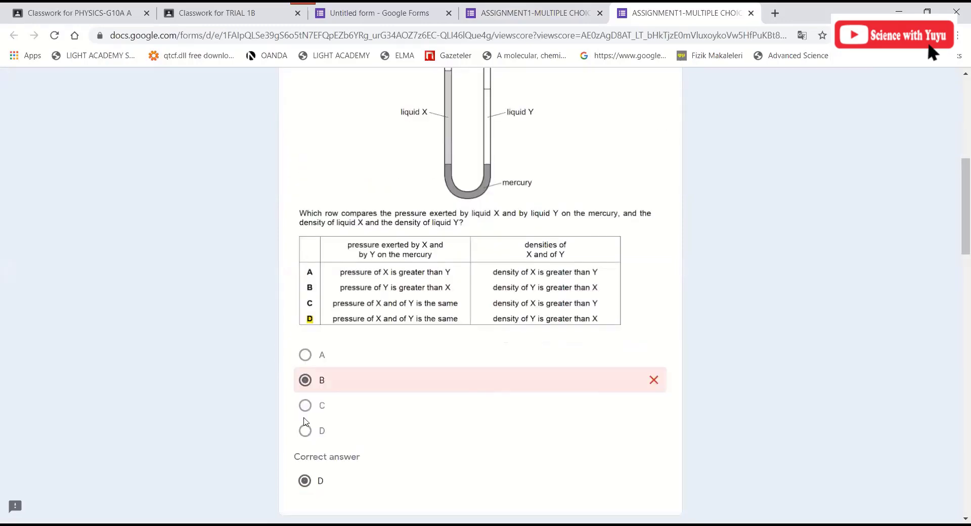
scroll(307, 244, "down", 7)
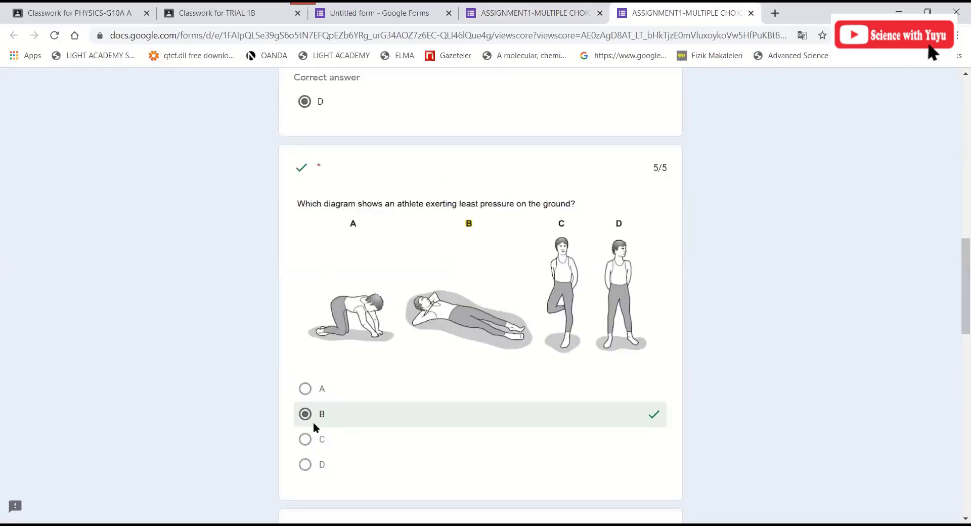
scroll(315, 419, "down", 9)
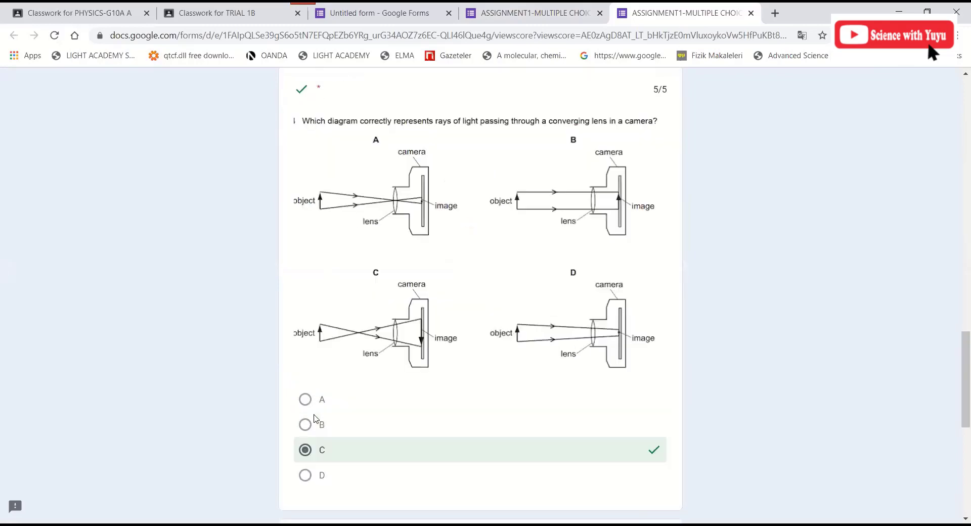
scroll(314, 419, "down", 7)
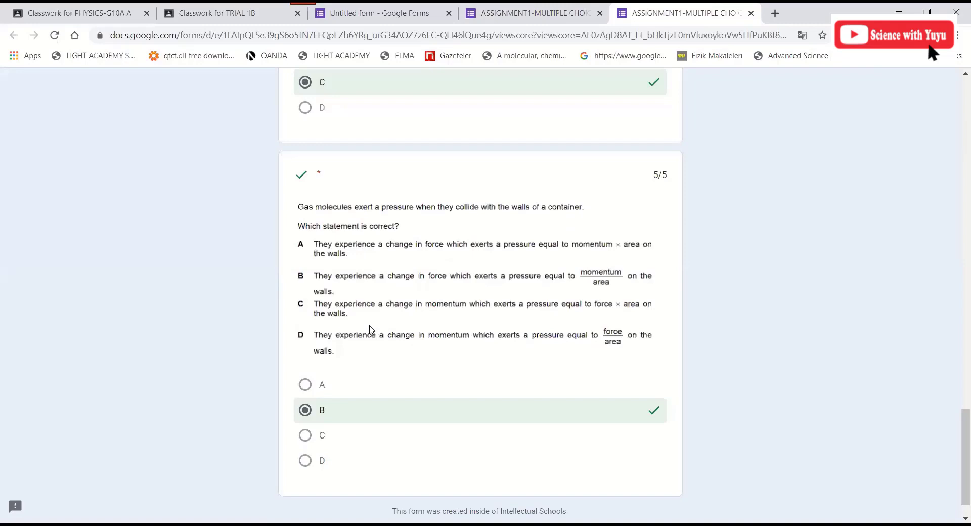
scroll(957, 97, "down", 1)
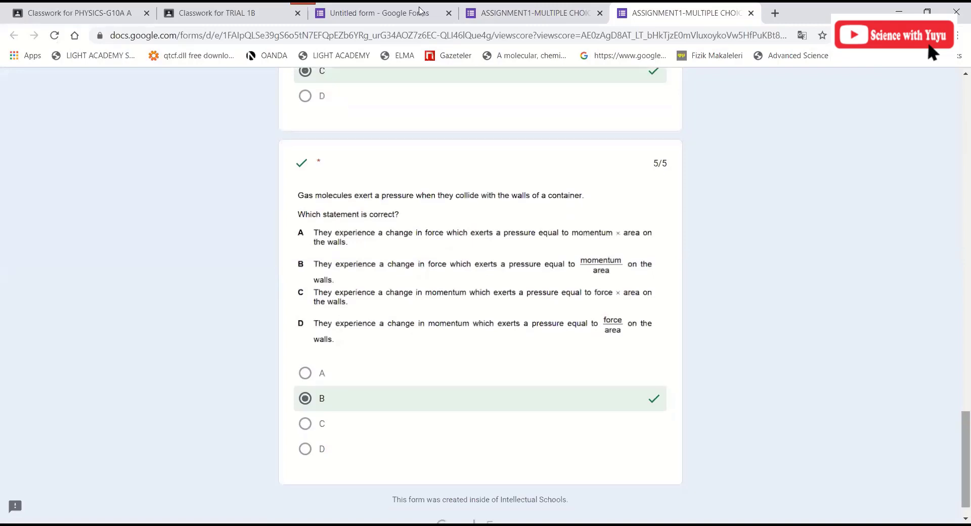
key("Home")
left_click(420, 10)
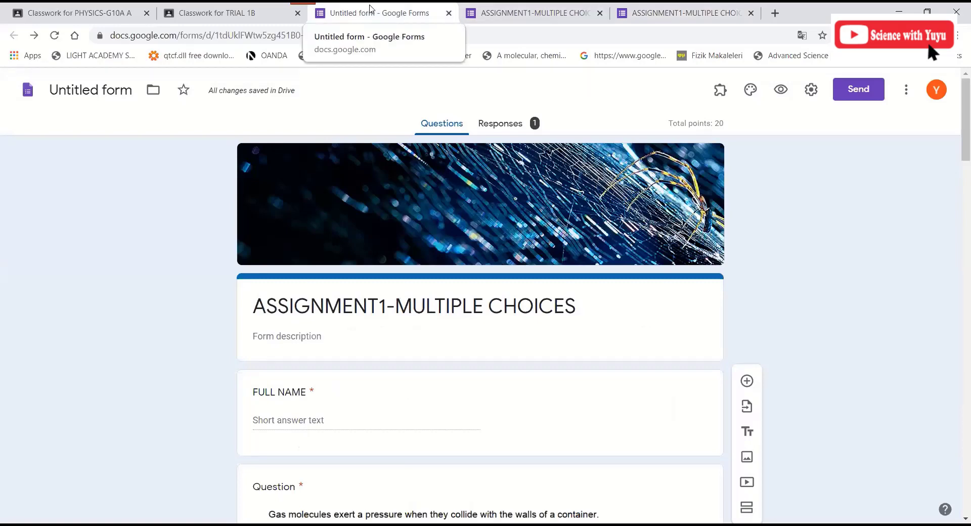
- Close the score results page and return to the quiz editor showing 1 response
left_click(495, 7)
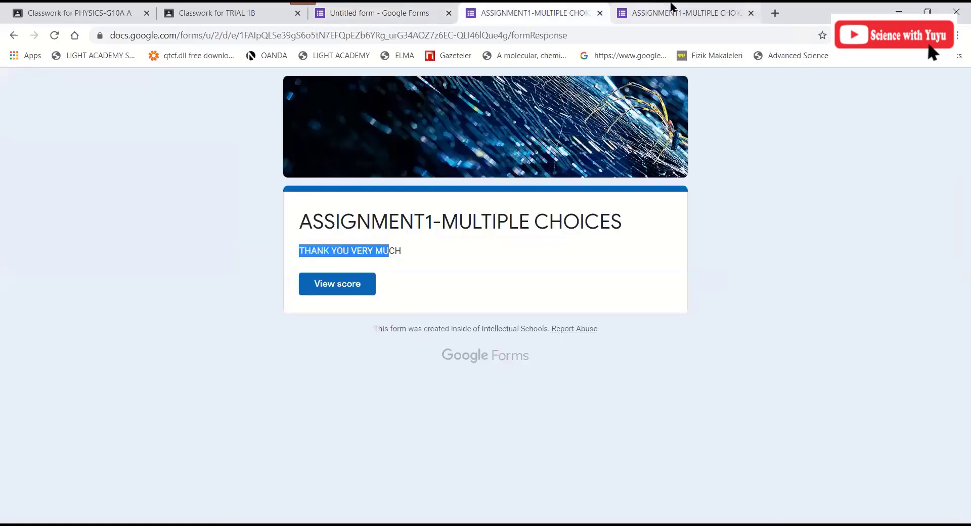
left_click(751, 13)
left_click(415, 7)
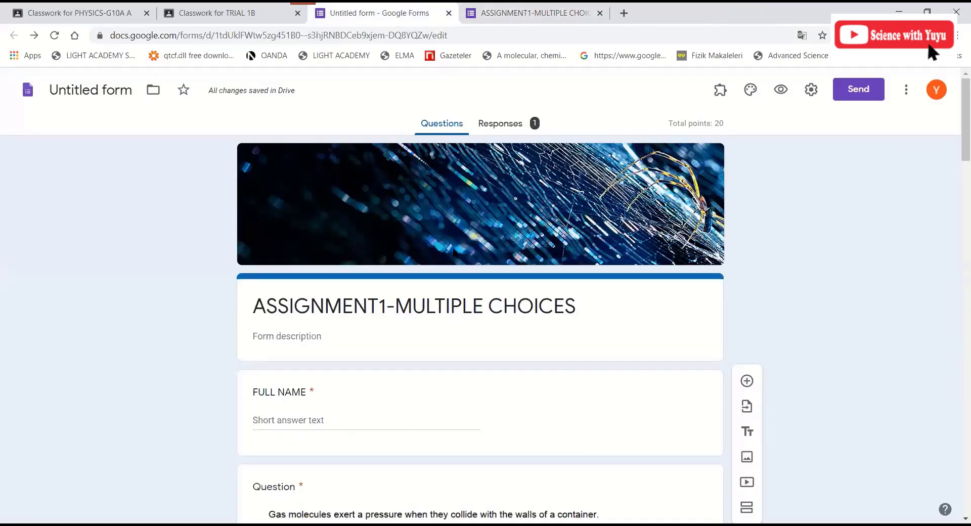
scroll(454, 250, "down", 5)
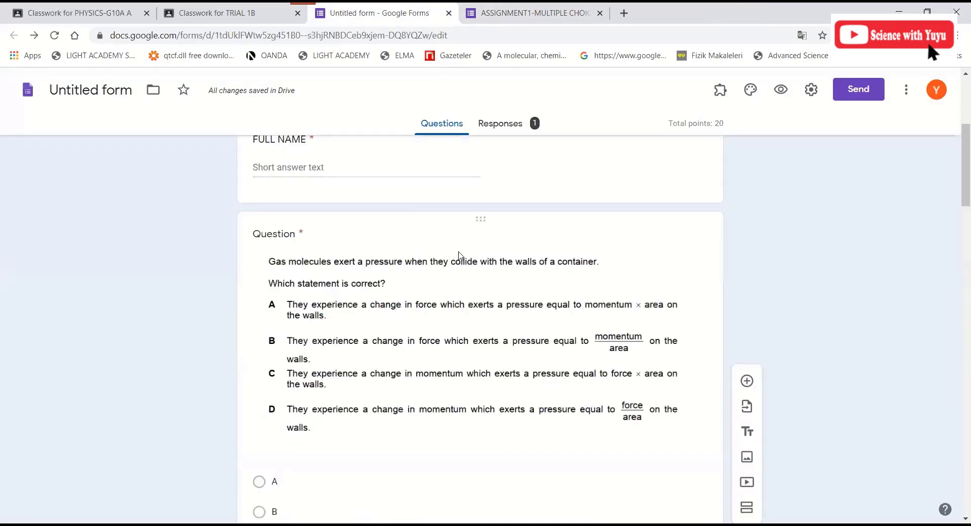
scroll(521, 126, "up", 5)
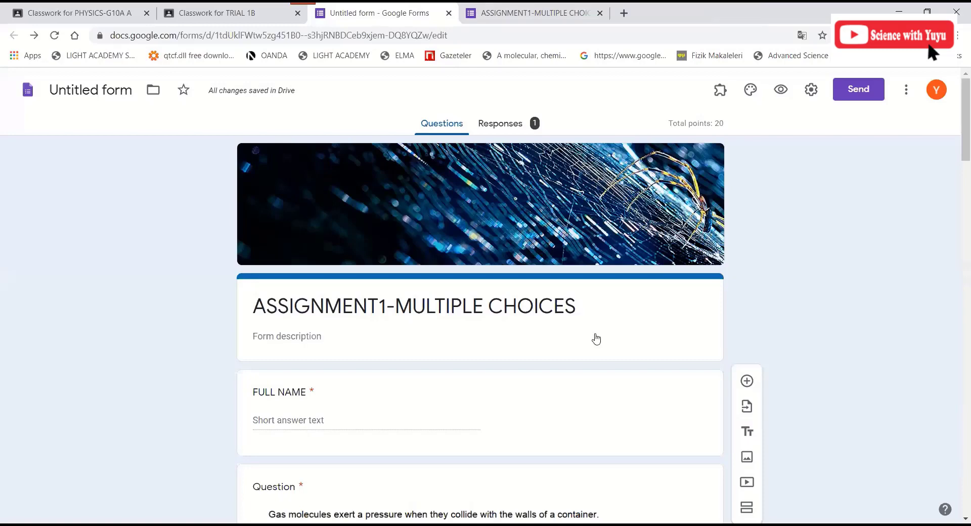
- Review the Responses summary Insights (15/20 average and median) and the total points distribution chart
left_click(496, 127)
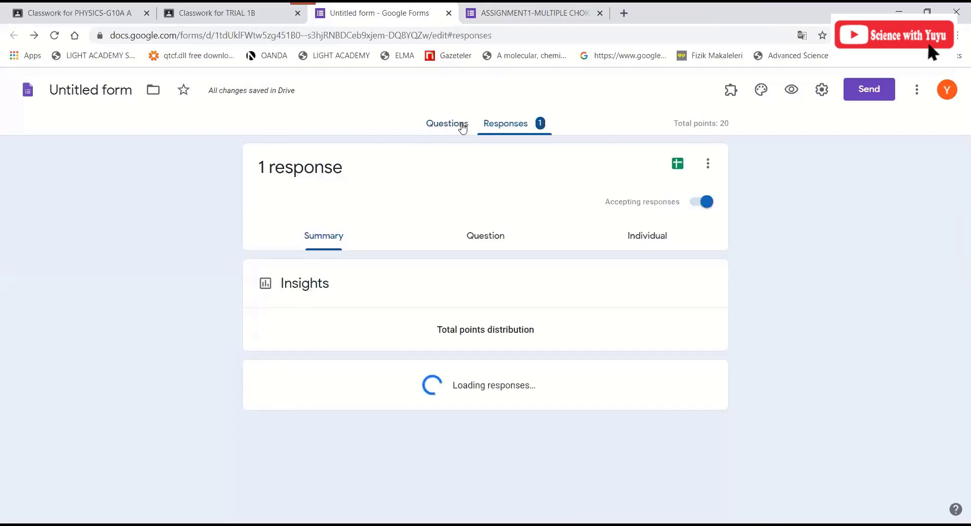
left_click(461, 126)
left_click(512, 124)
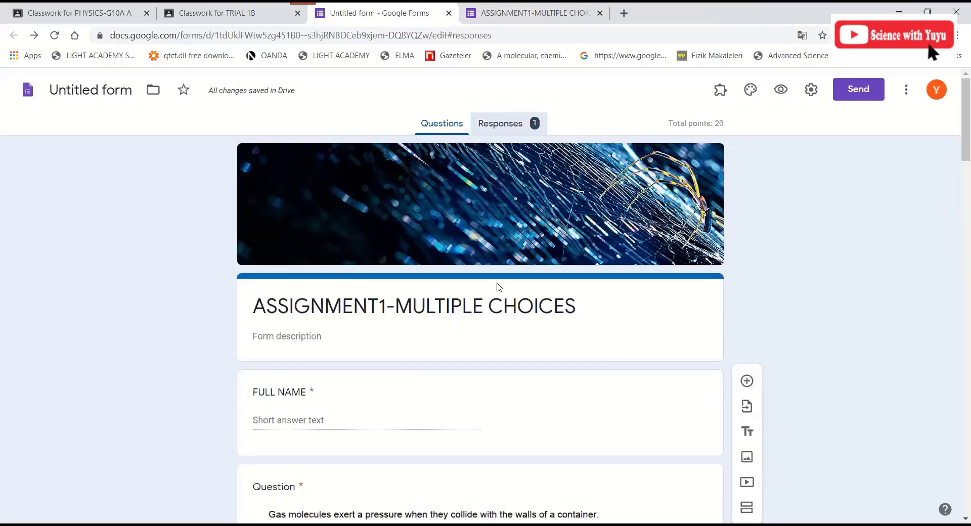
scroll(754, 384, "down", 4)
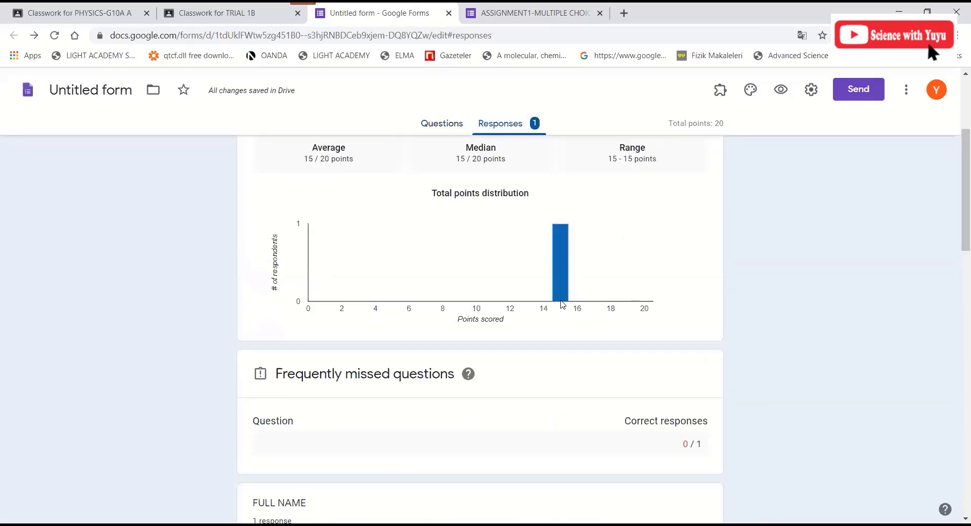
scroll(504, 308, "down", 8)
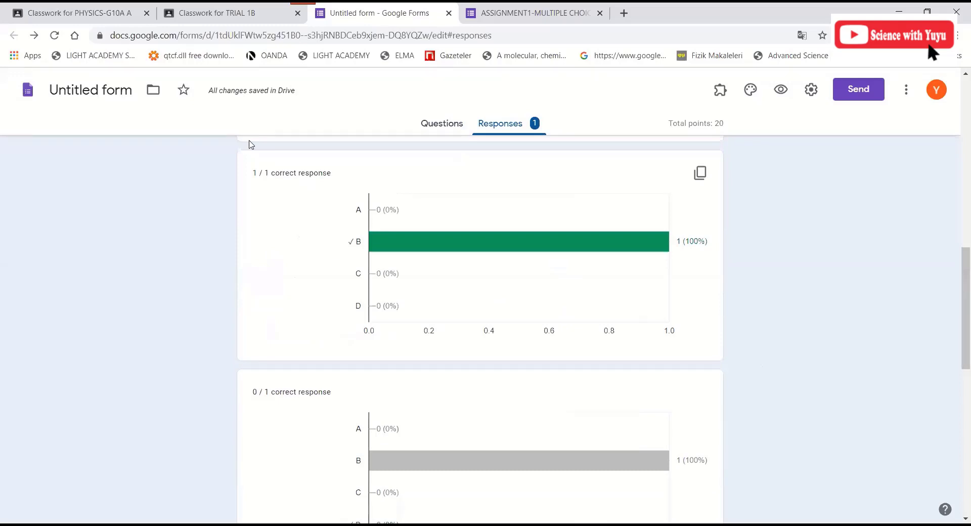
scroll(551, 299, "down", 4)
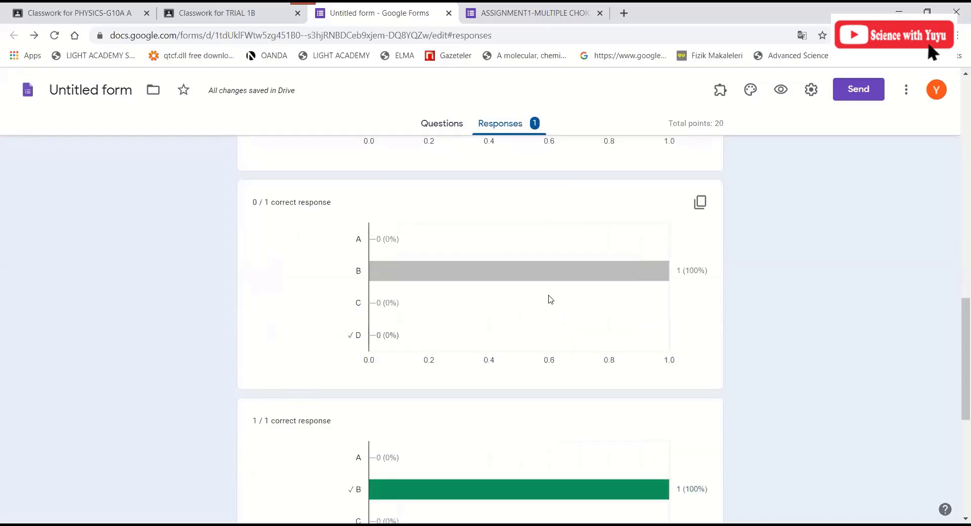
scroll(521, 314, "down", 5)
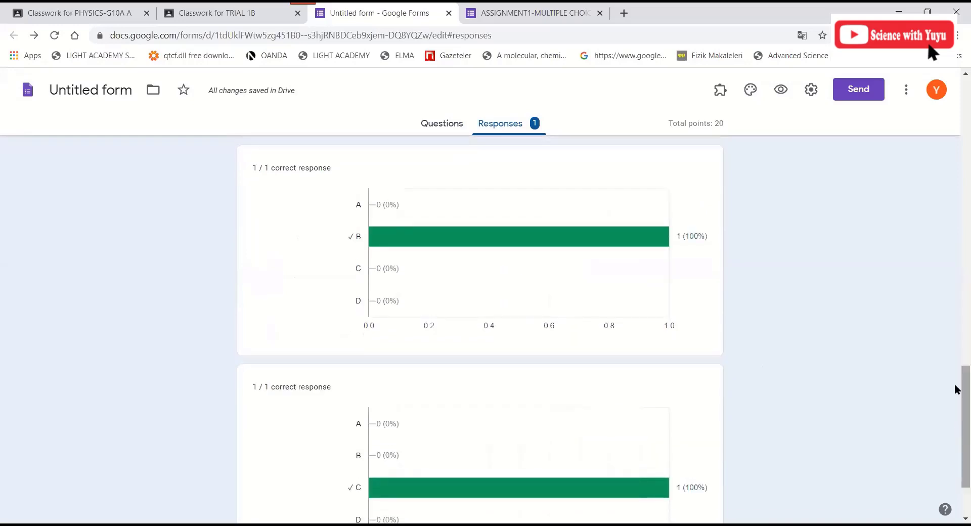
left_click(955, 151)
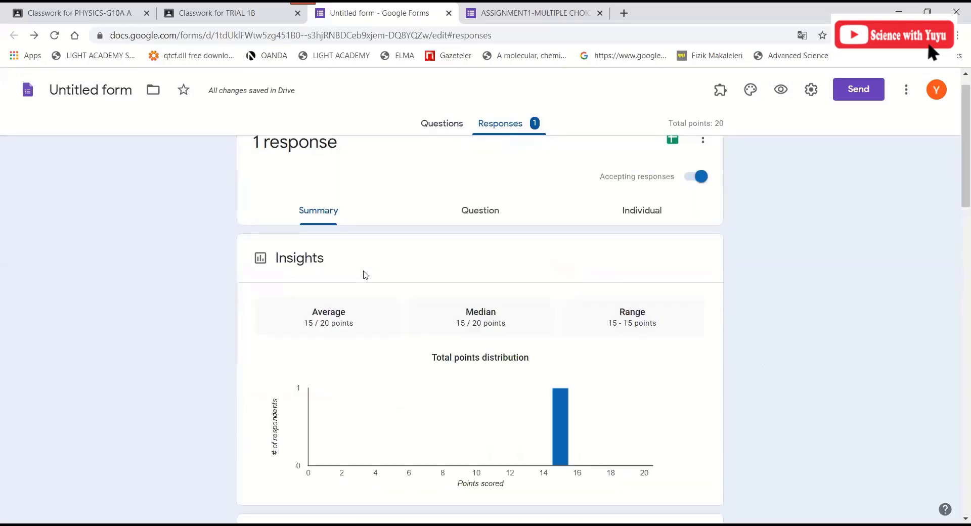
scroll(367, 276, "down", 3)
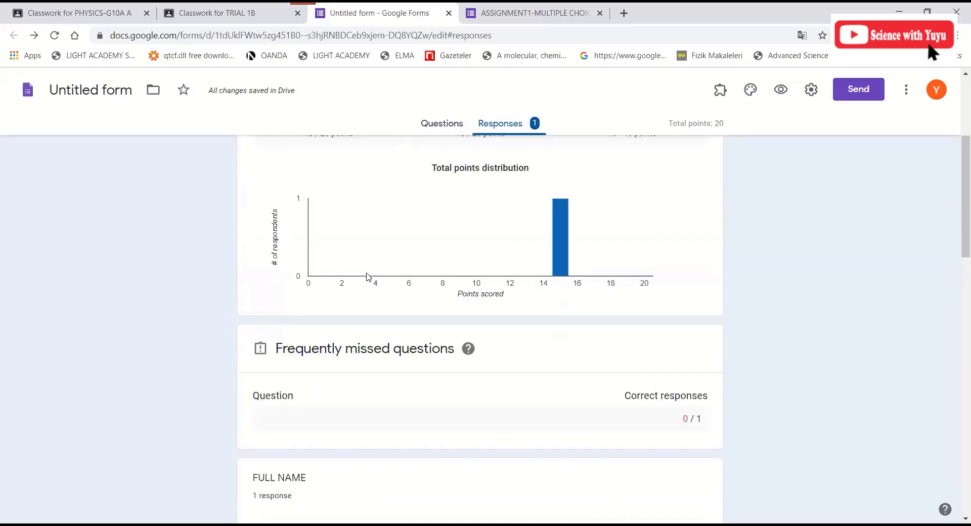
scroll(377, 283, "up", 4)
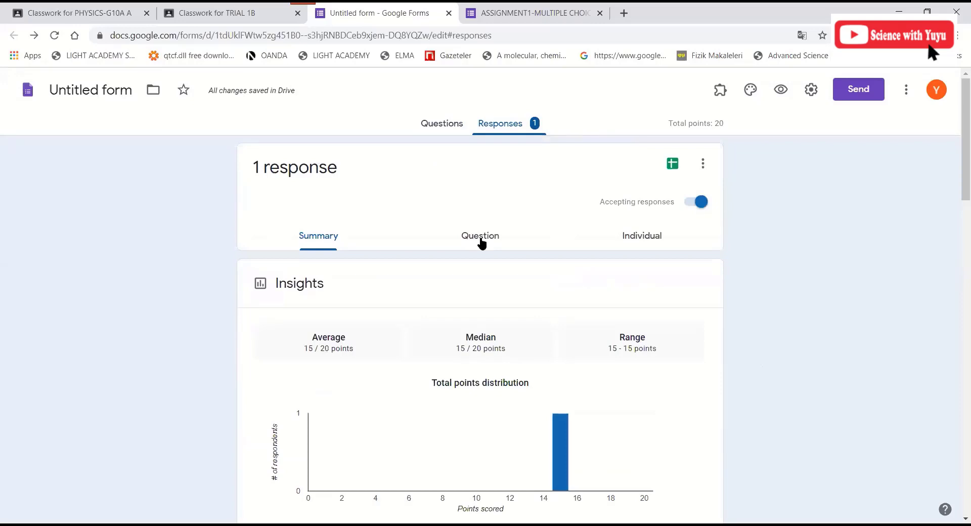
- Check the answers question by question, moving on to Question 2
left_click(481, 242)
scroll(405, 367, "down", 1)
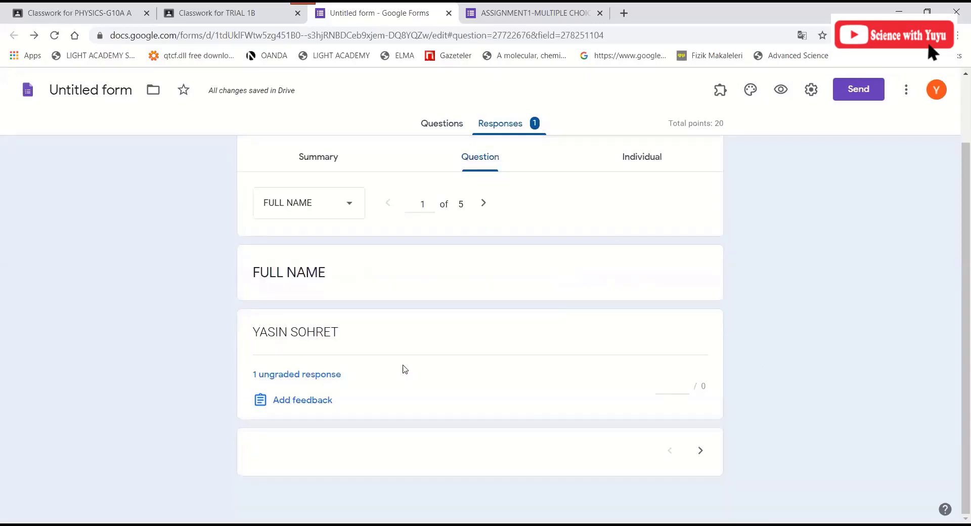
scroll(481, 287, "up", 1)
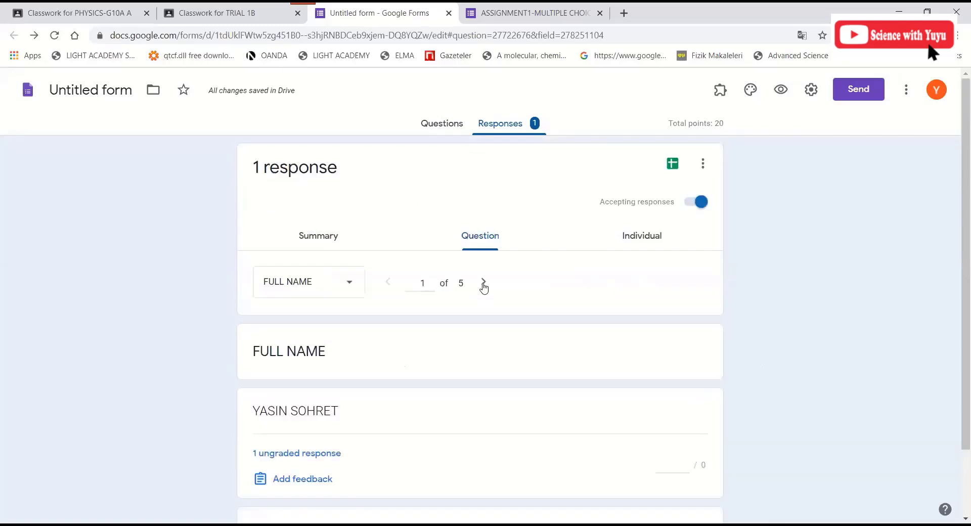
left_click(484, 287)
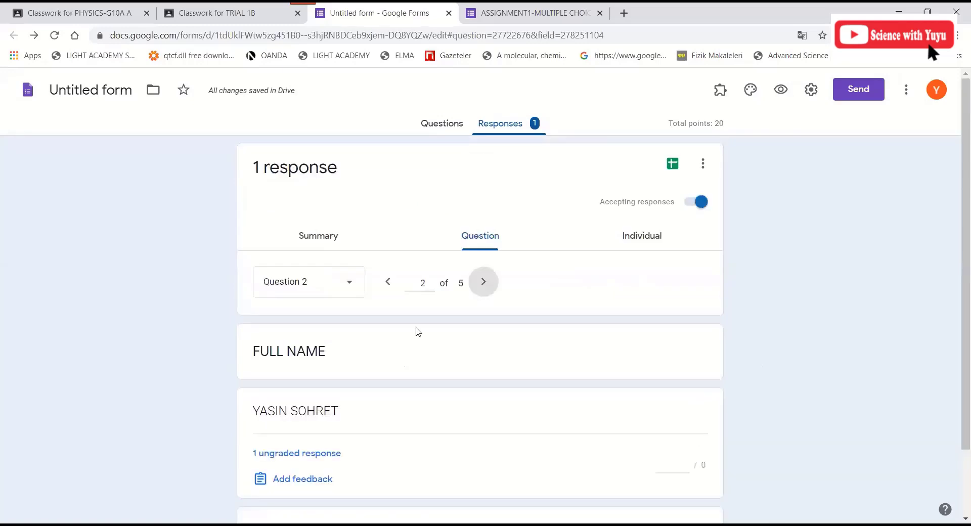
scroll(553, 406, "down", 1)
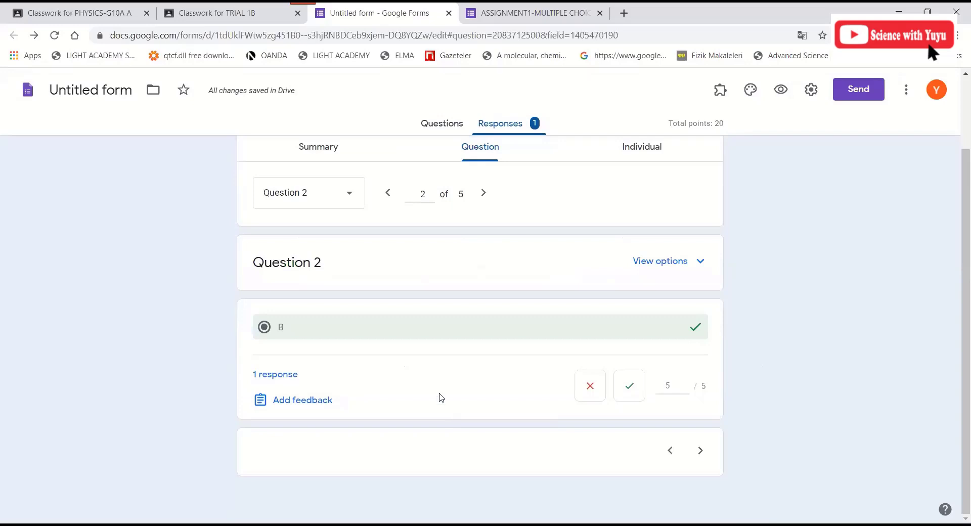
scroll(644, 240, "up", 1)
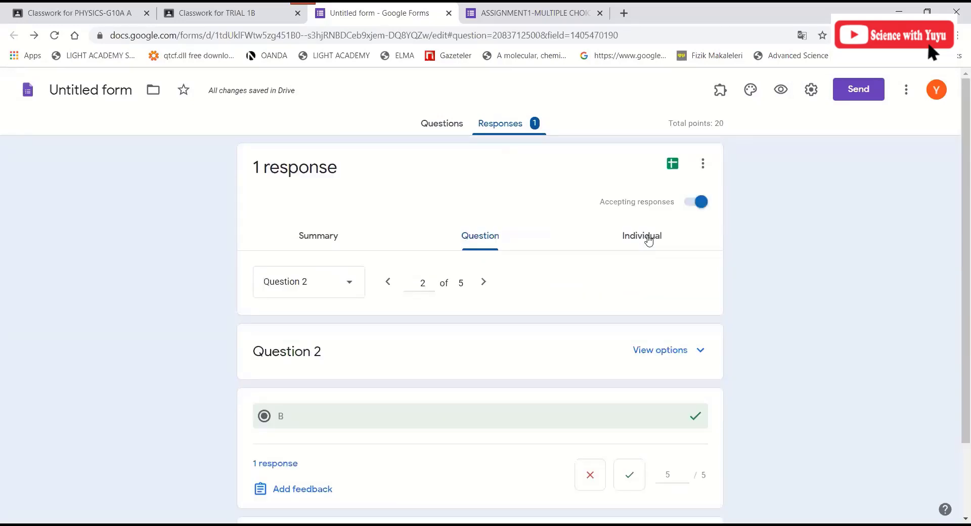
- Show the respondent's individual submission scored 15 of 20 points
left_click(649, 241)
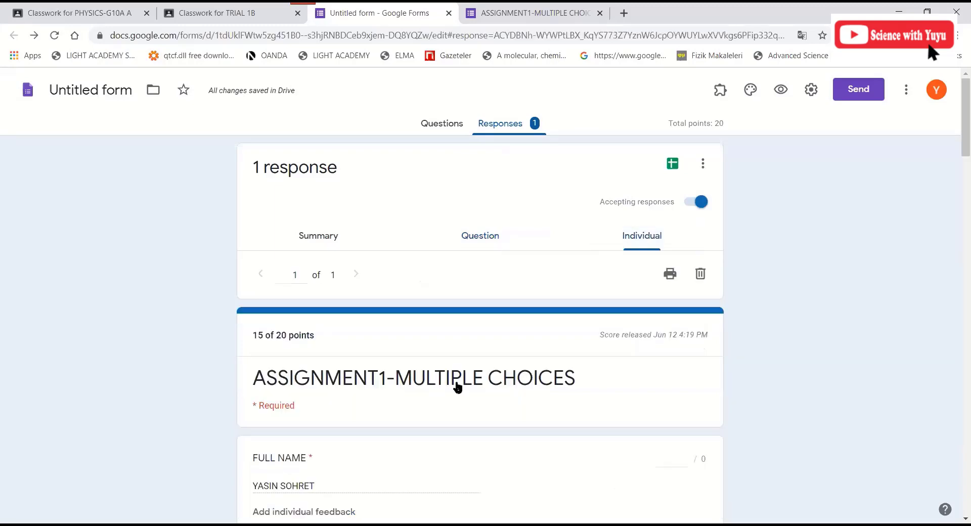
scroll(537, 358, "down", 3)
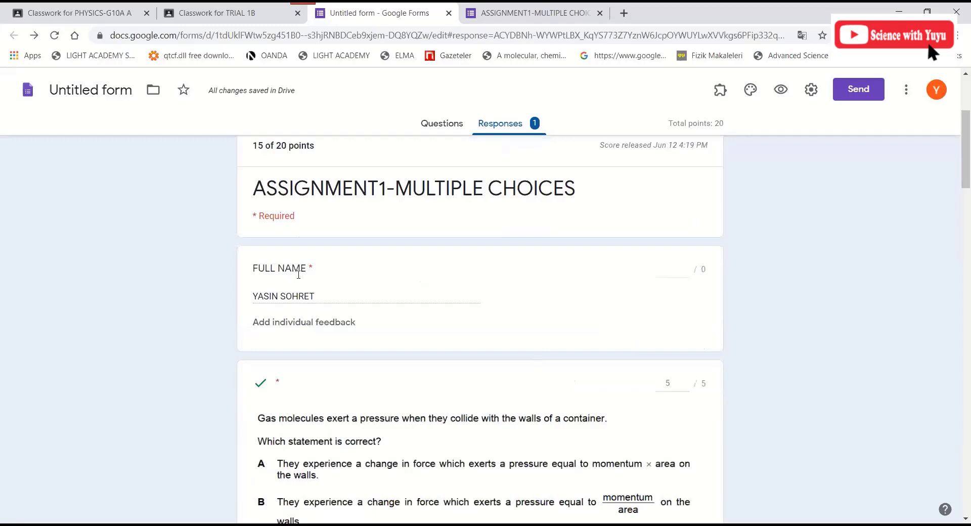
scroll(373, 293, "up", 3)
scroll(322, 341, "down", 2)
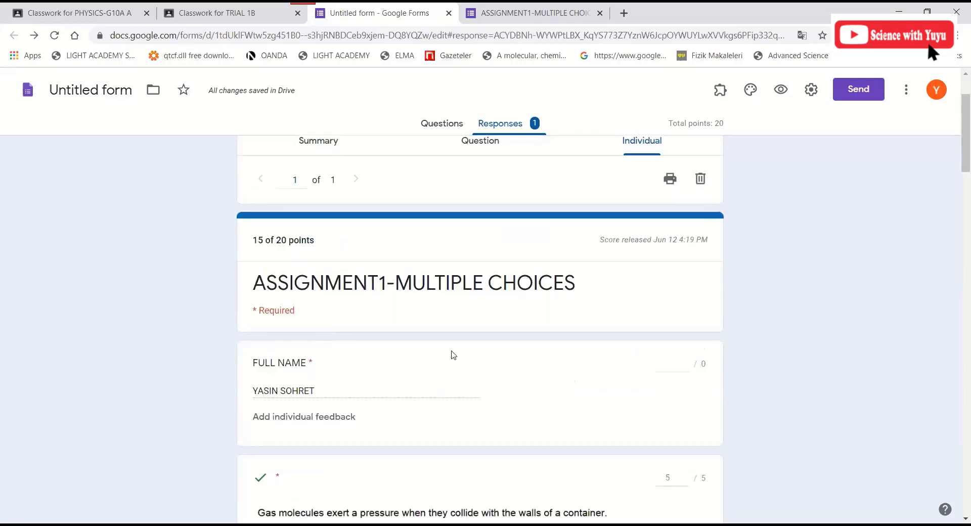
scroll(666, 174, "up", 1)
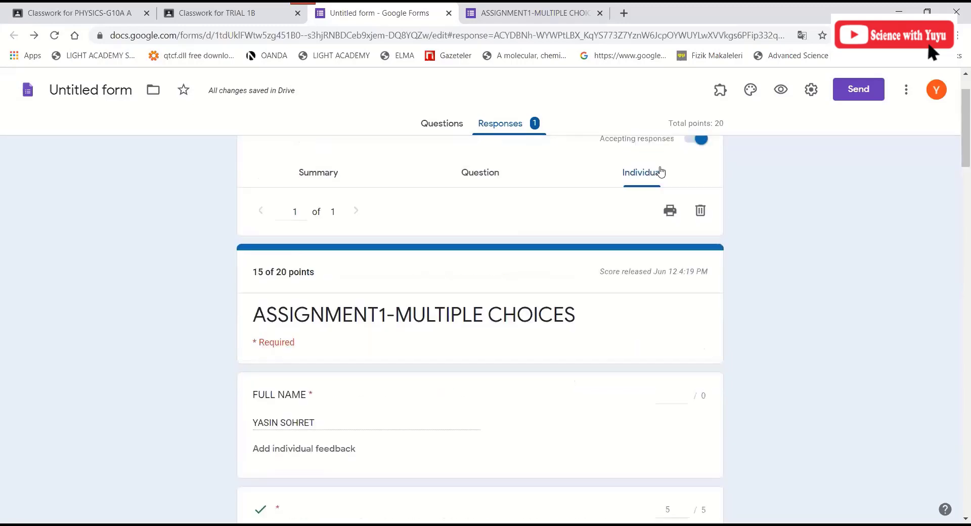
left_click(671, 212)
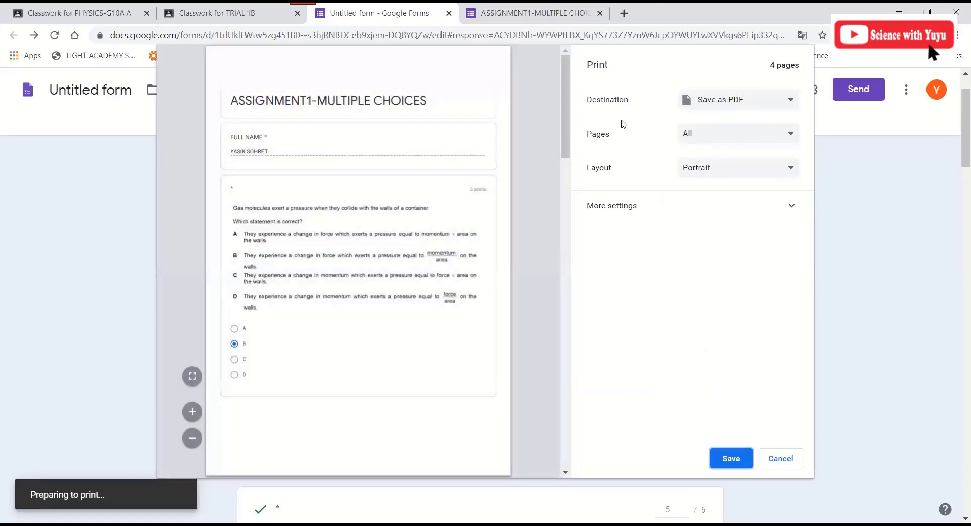
scroll(553, 263, "down", 1)
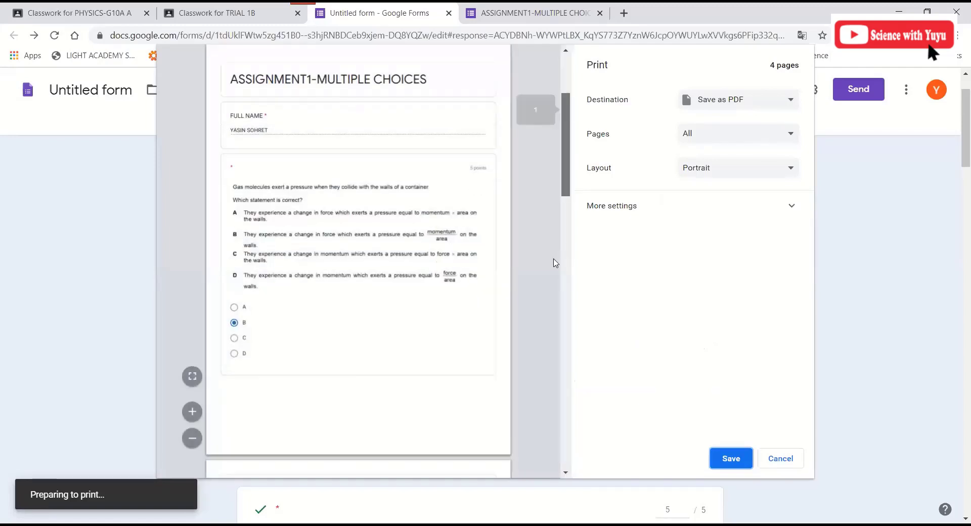
scroll(532, 437, "down", 15)
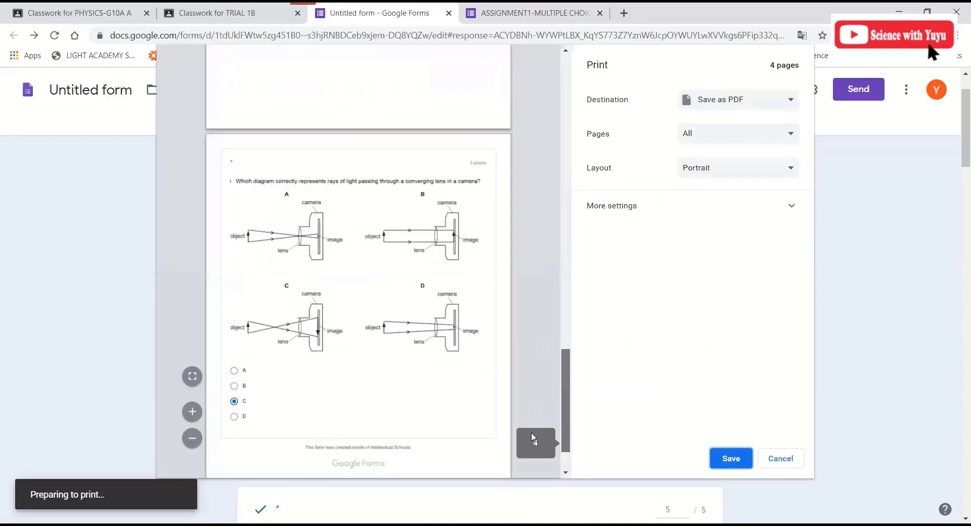
scroll(303, 236, "up", 20)
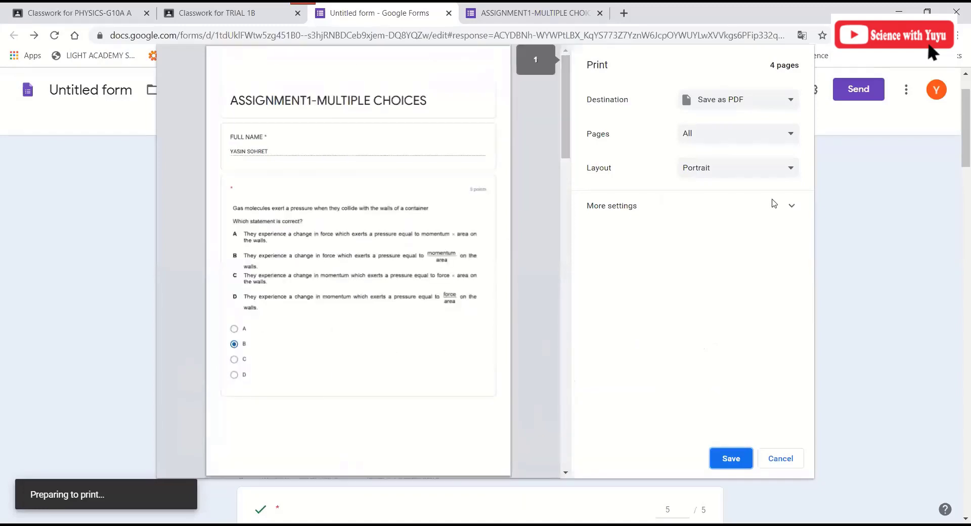
left_click(771, 459)
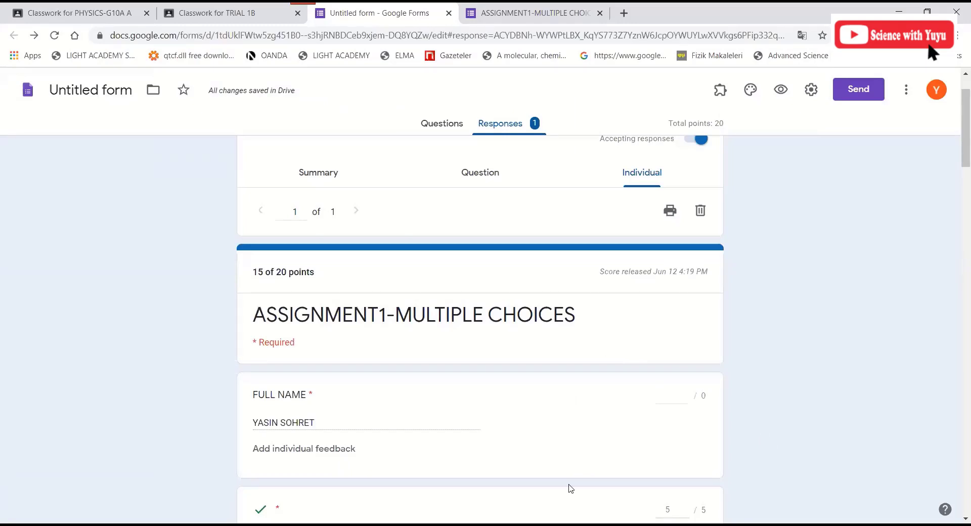
scroll(571, 490, "down", 2)
scroll(446, 361, "down", 3)
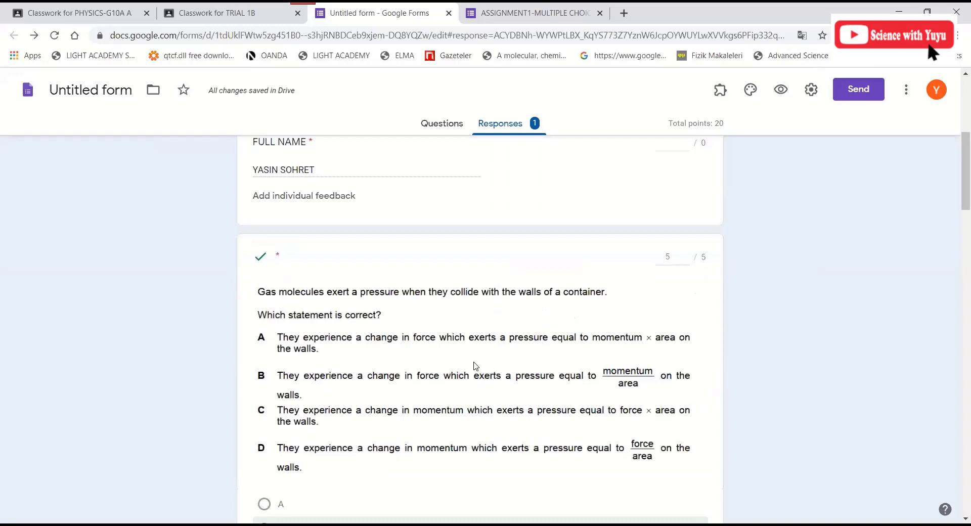
- Switch to the Classwork for TRIAL 1B tab showing the ASSIGNMENT-1 draft
left_click_drag(965, 177, 955, 109)
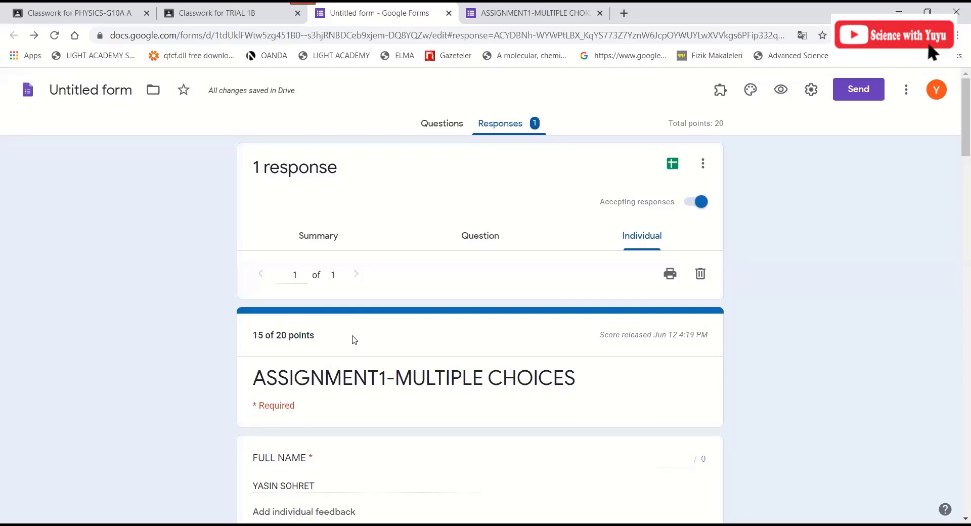
left_click(226, 10)
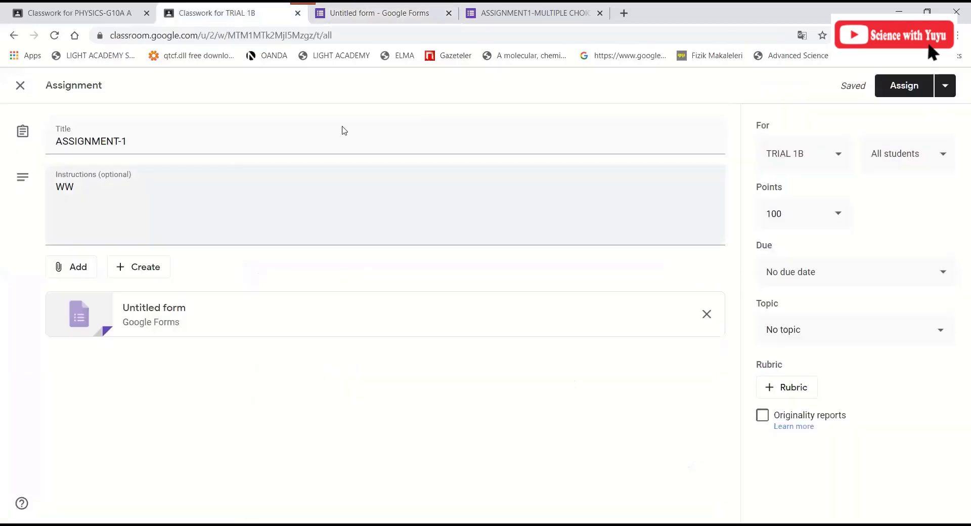
- Copy the quiz's shortened forms.gle link from the Send dialog and return to Classroom
left_click(371, 7)
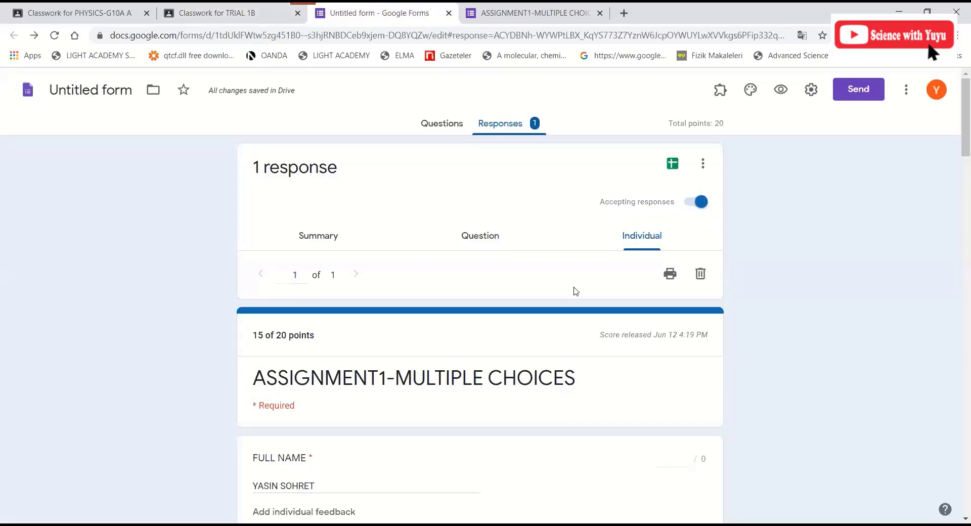
left_click(450, 129)
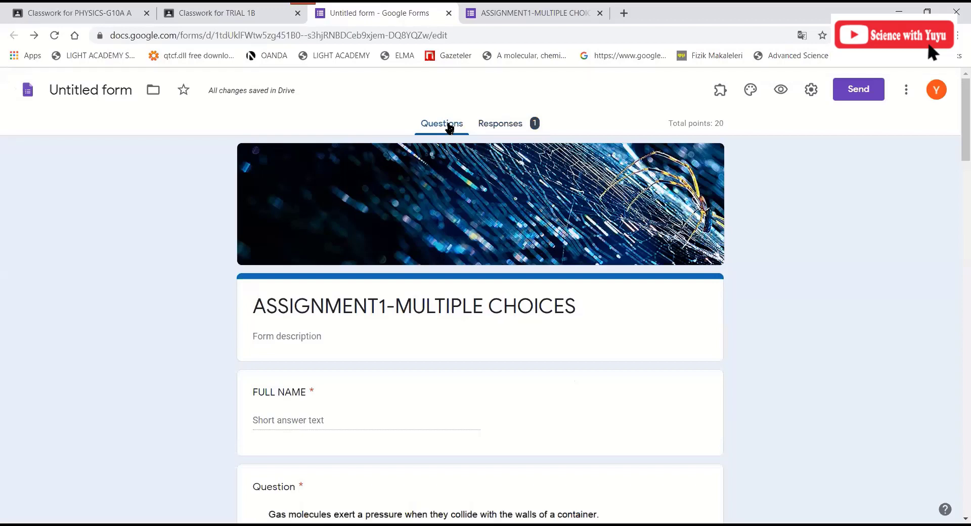
left_click(860, 94)
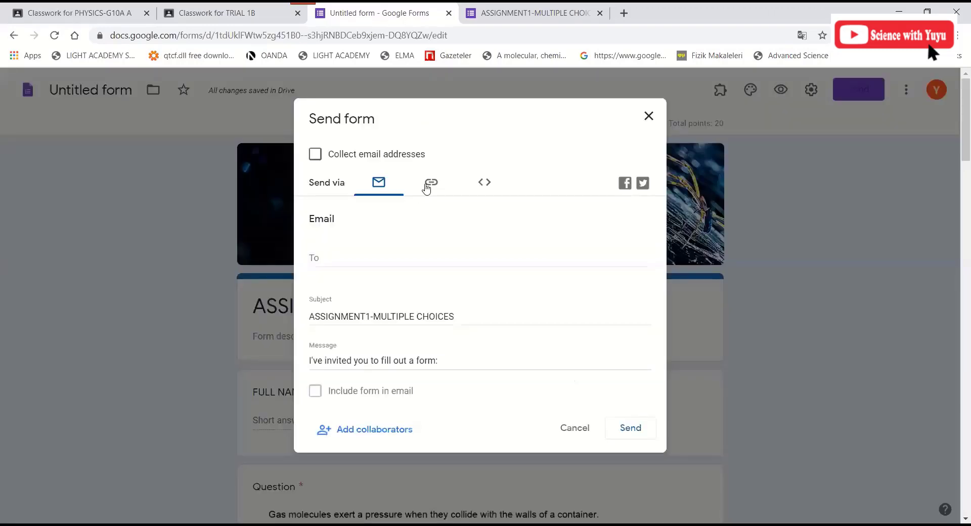
left_click(430, 184)
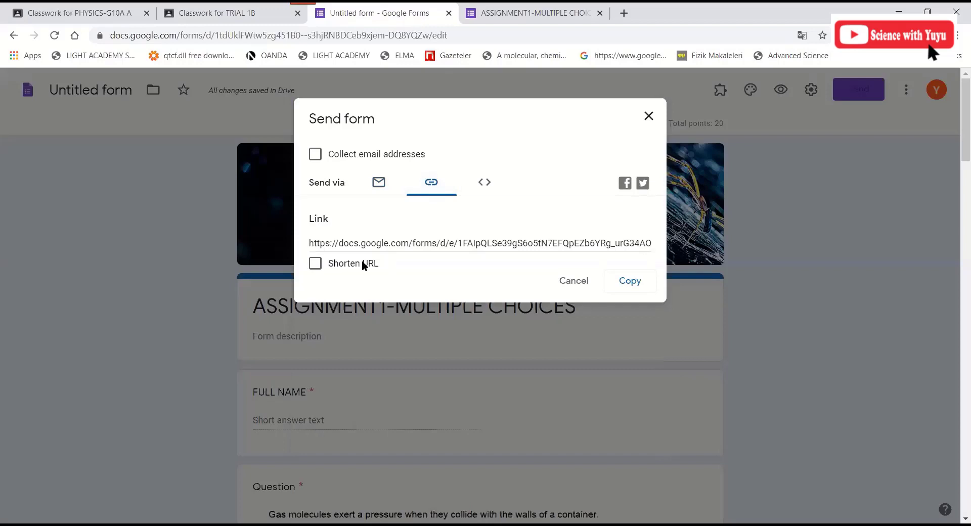
left_click(315, 263)
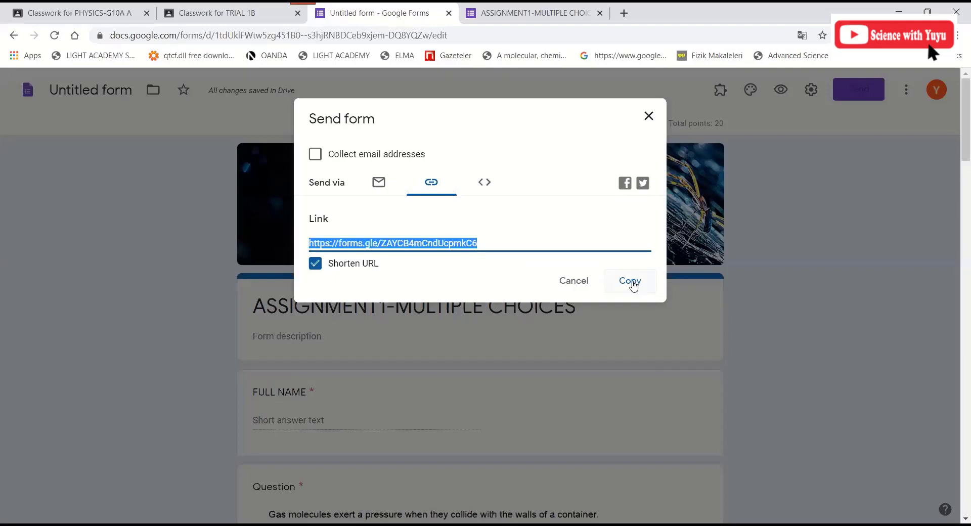
left_click(633, 286)
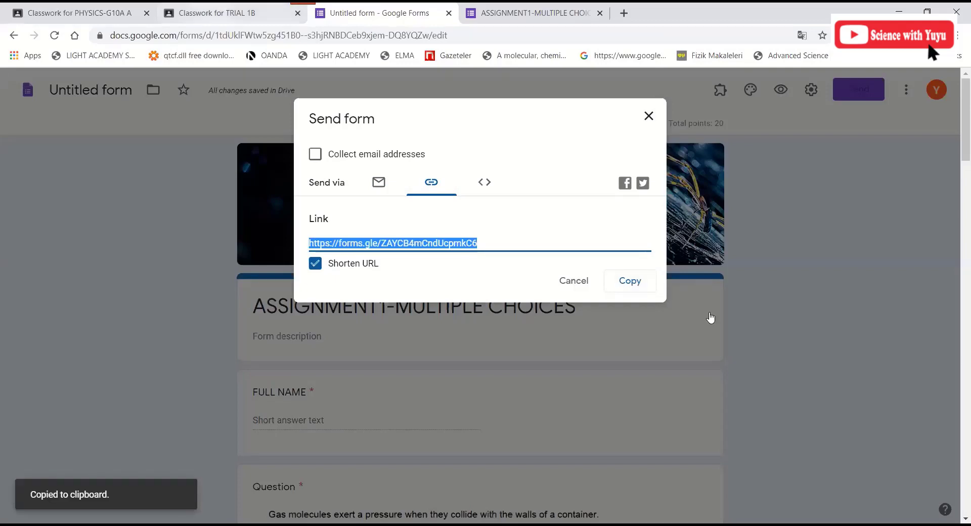
key("ctrl+shift+Tab")
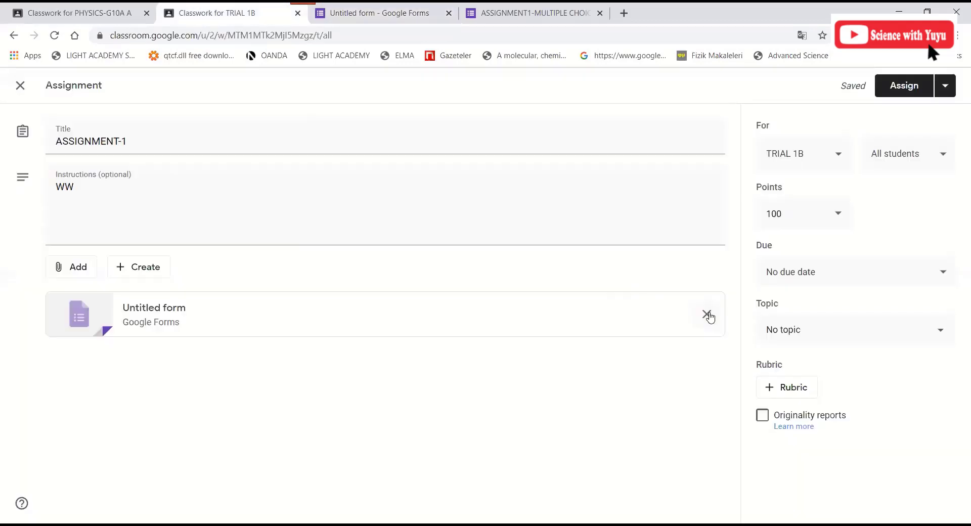
- Attach the copied forms.gle link and remove the Untitled form attachment
left_click(67, 272)
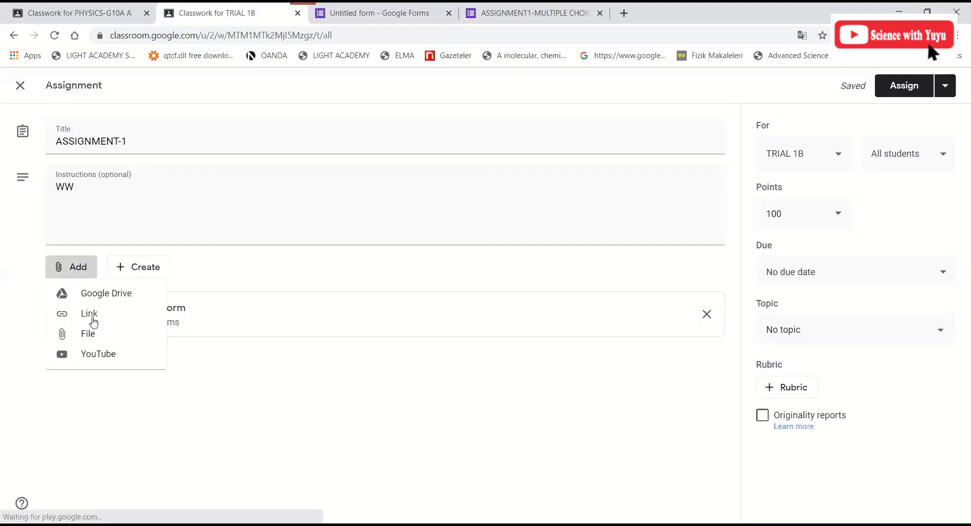
left_click(93, 321)
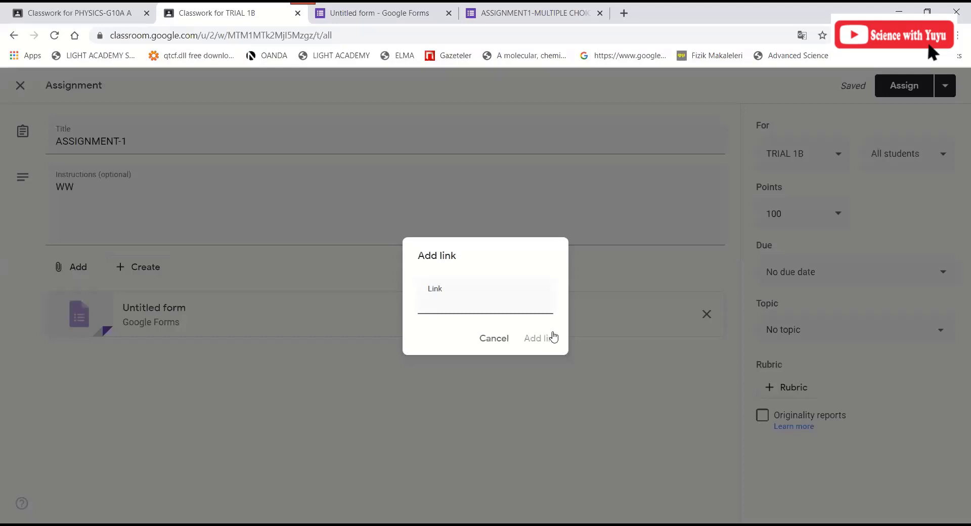
key("ctrl+v")
left_click(540, 338)
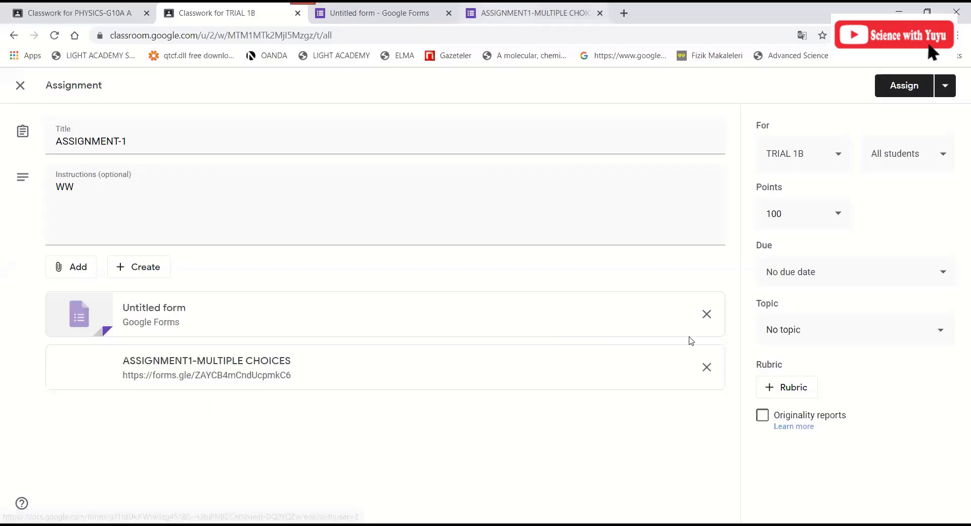
left_click(707, 315)
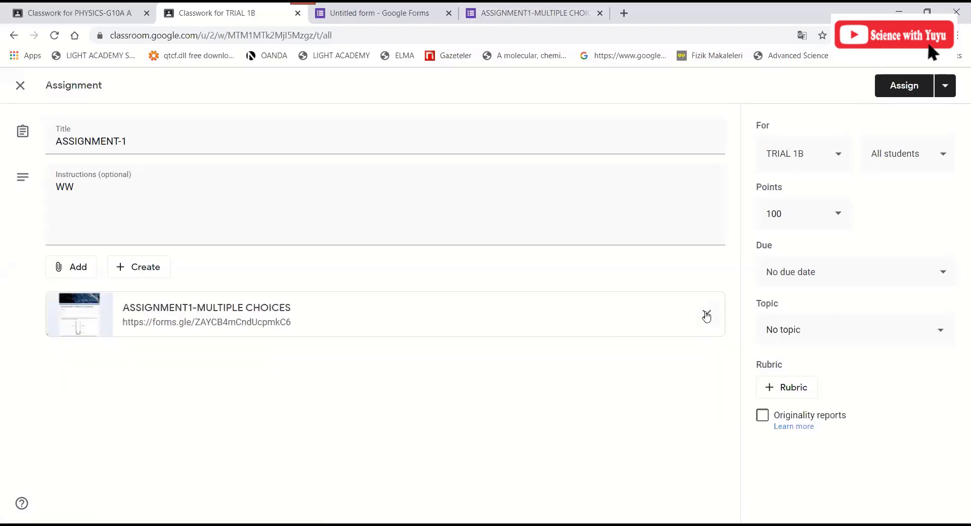
- File the assignment under topic UNIT-1 with a due date of Jun 18
left_click(850, 336)
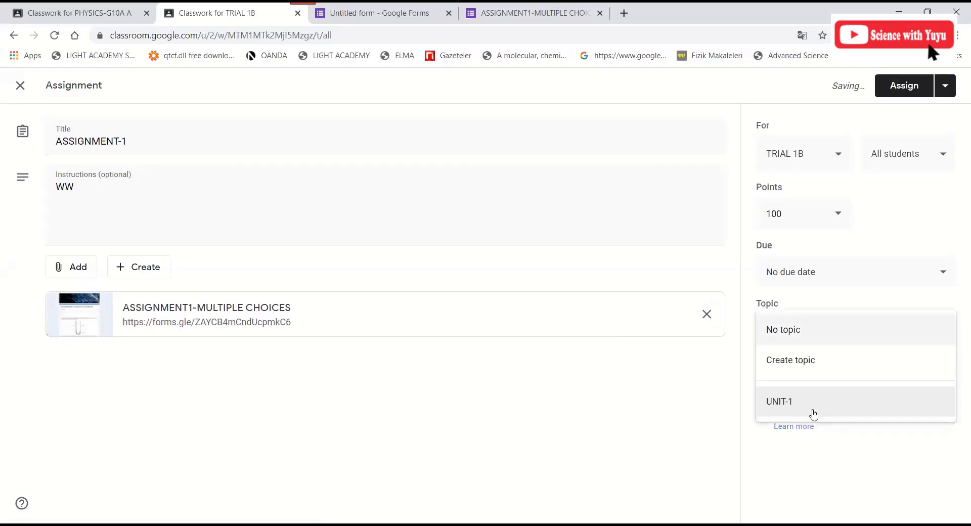
left_click(791, 274)
left_click(791, 281)
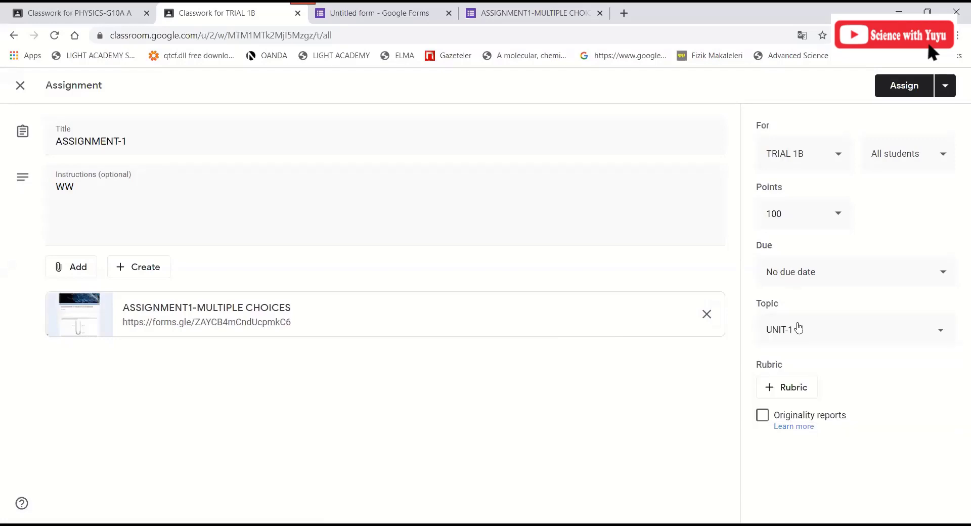
left_click(799, 323)
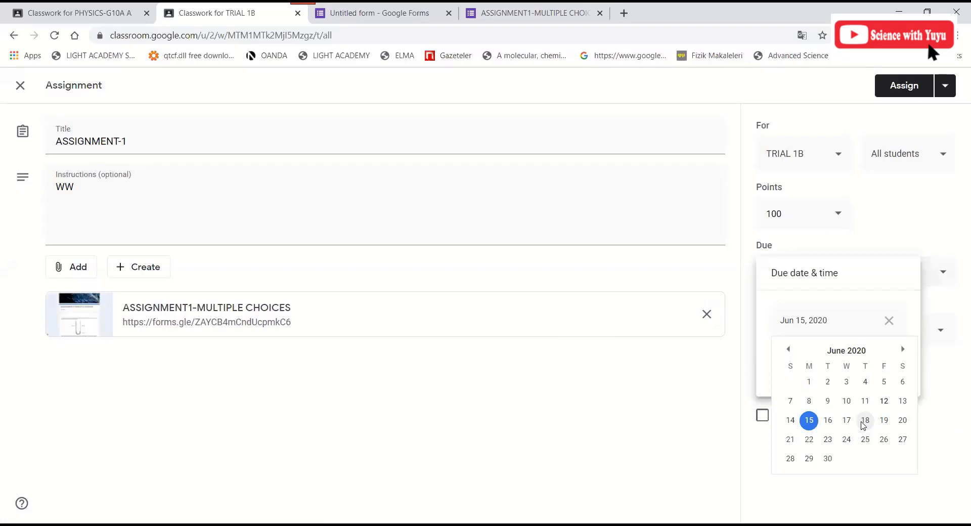
left_click(865, 421)
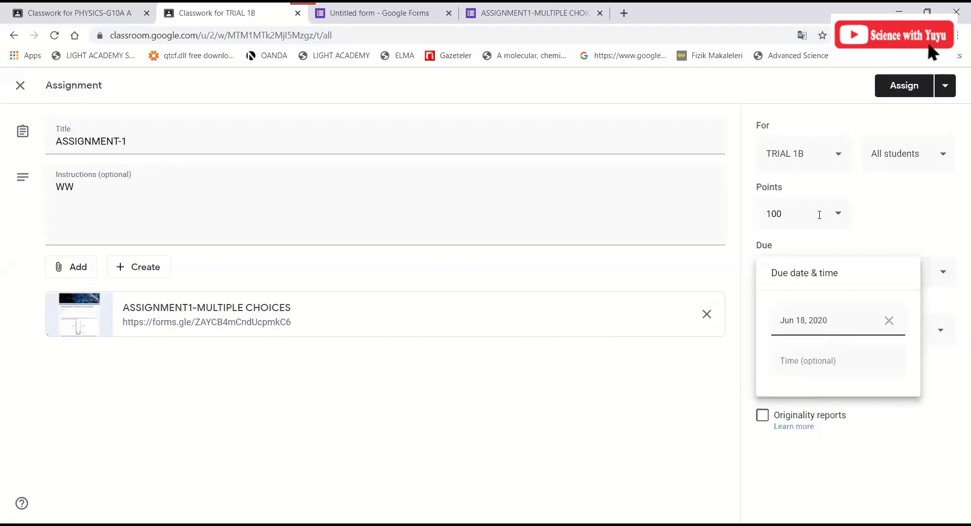
left_click(951, 86)
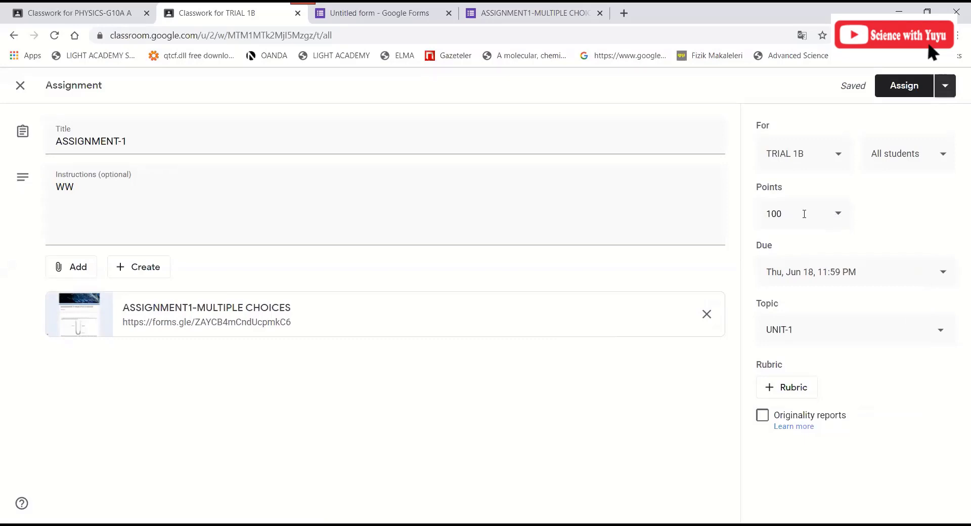
- Set the assignment's points to 20 and assign it to the class
left_click(838, 215)
key("BackSpace")
key("BackSpace")
key("BackSpace")
type("20")
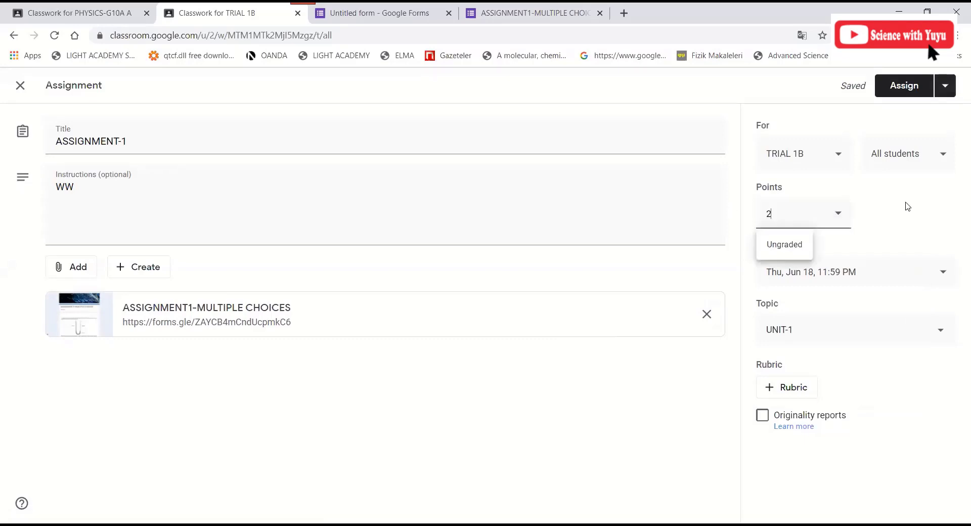
left_click(908, 89)
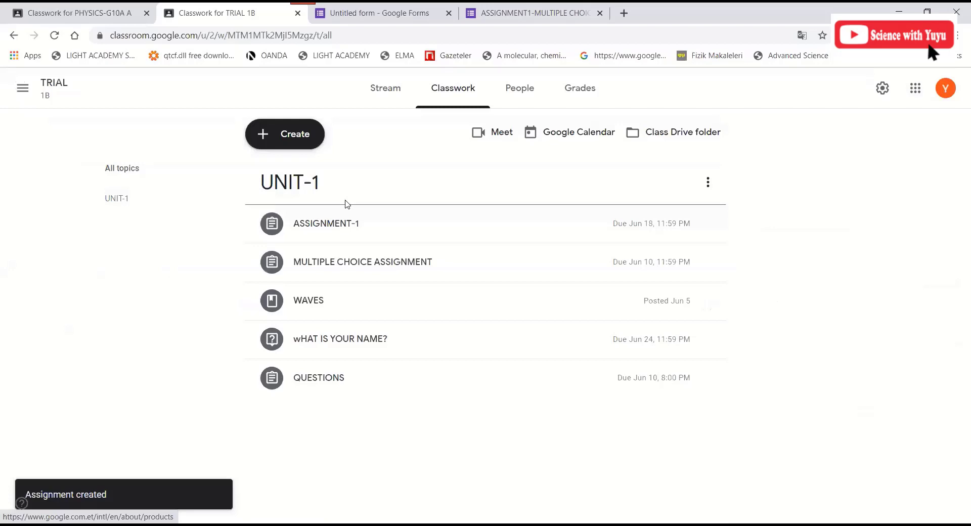
- Expand ASSIGNMENT-1 to show its quiz link, 1 assigned and 0 turned in
left_click(331, 229)
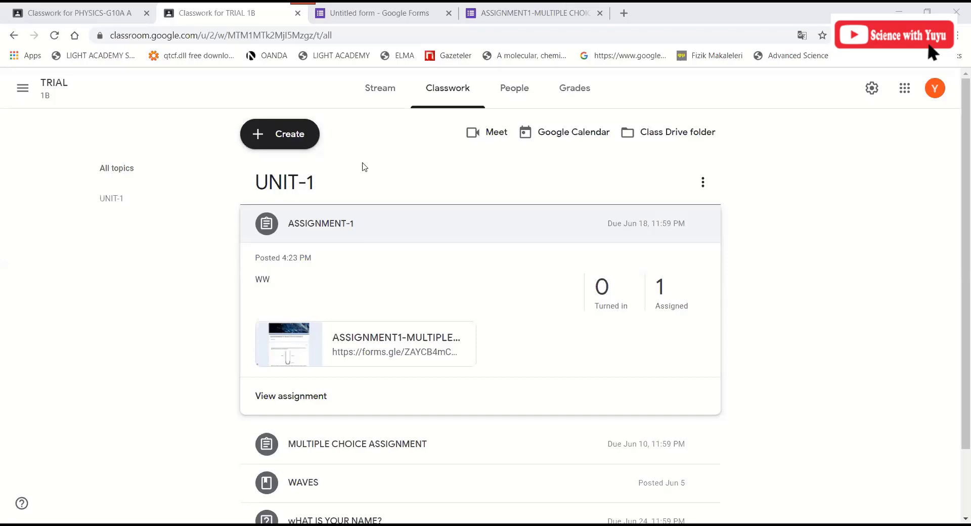
left_click(368, 10)
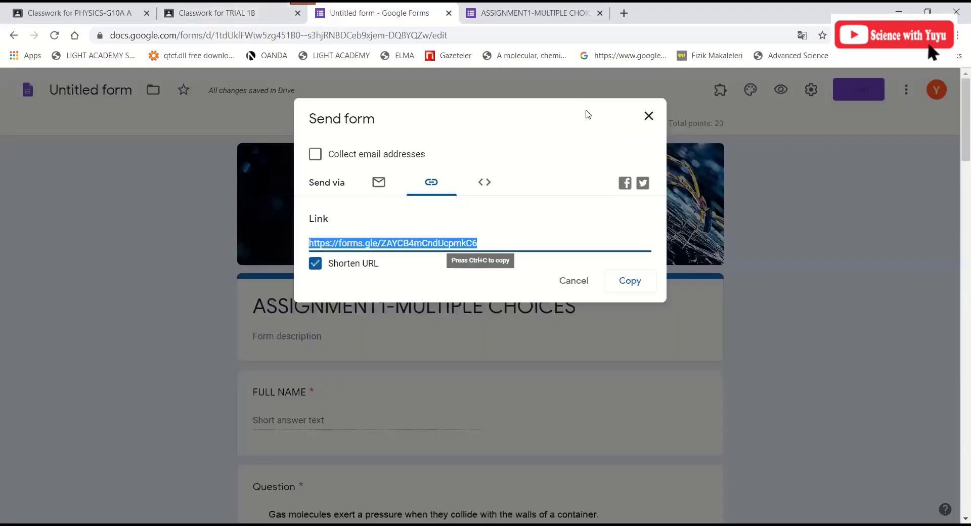
left_click(478, 104)
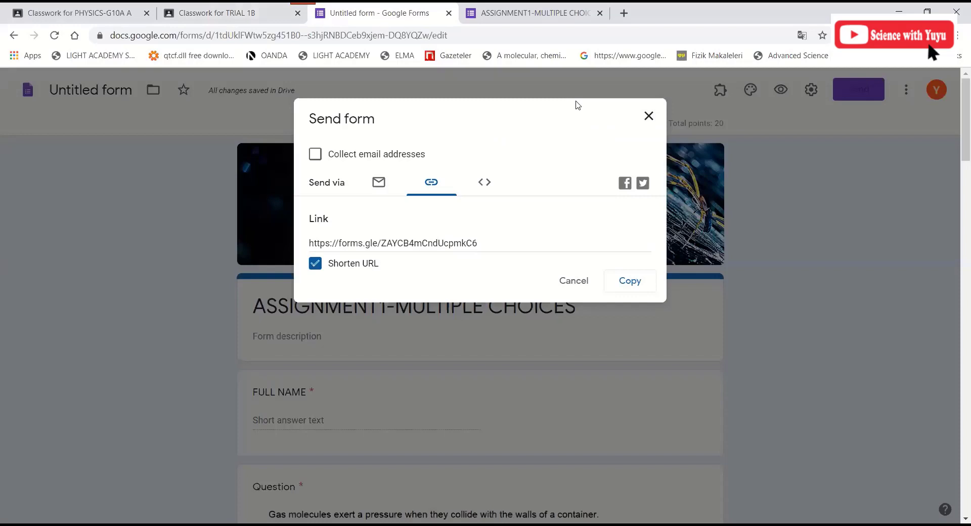
left_click(259, 17)
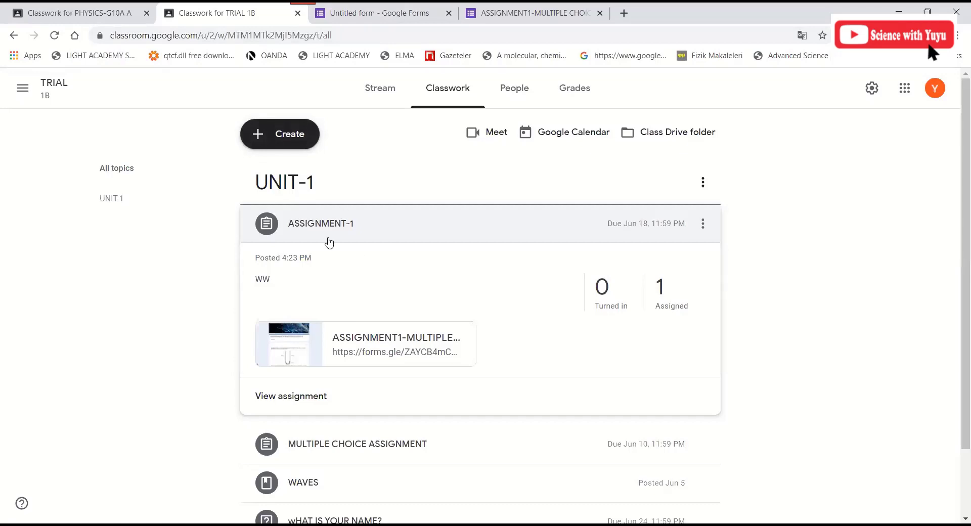
- Open ASSIGNMENT-1's page on its Instructions view, showing 20 points and Jun 18 due date
left_click(344, 6)
left_click(254, 10)
left_click(303, 227)
left_click(304, 227)
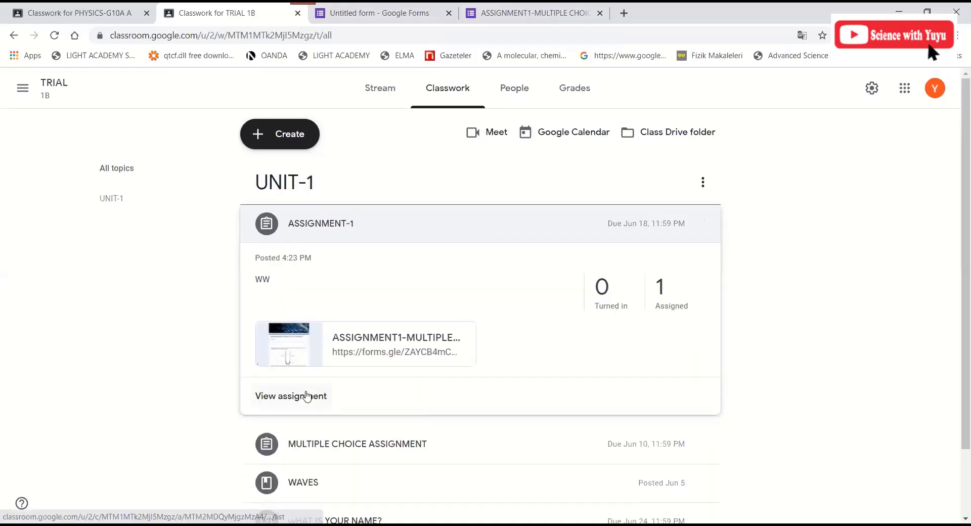
left_click(307, 395)
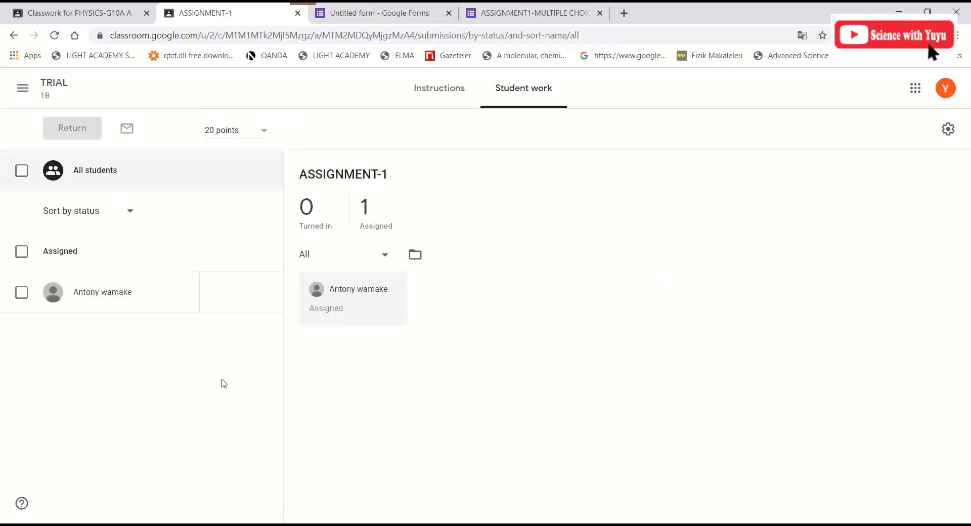
left_click(448, 94)
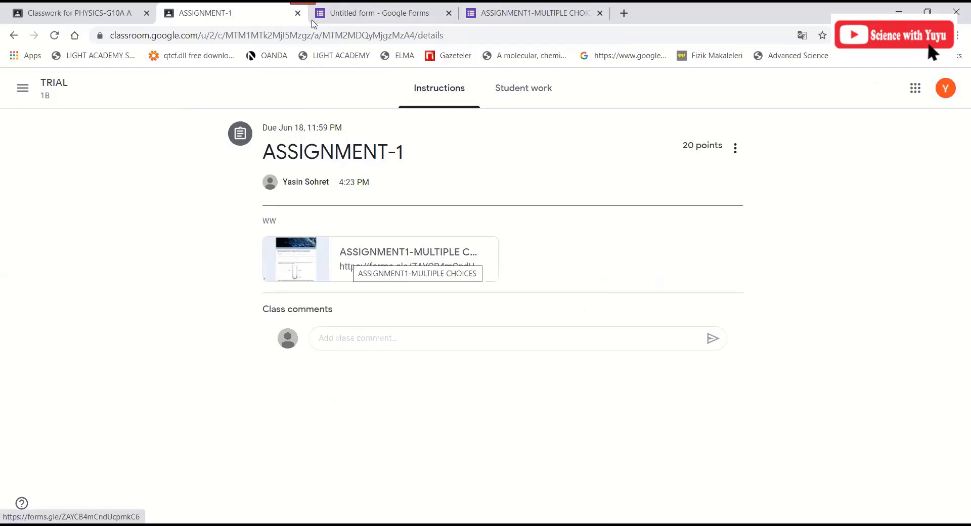
- Flip between the quiz's Send window with the forms.gle link and the ASSIGNMENT-1 page
left_click(351, 10)
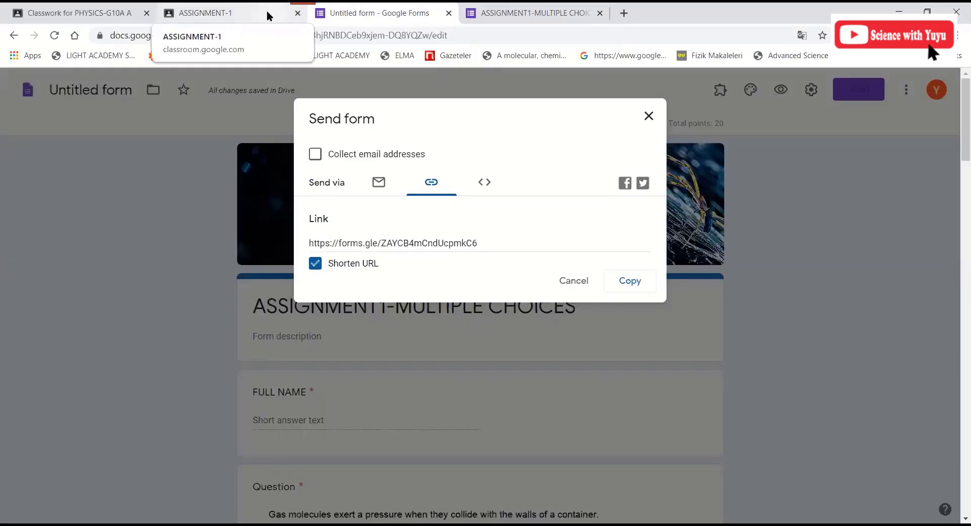
left_click(266, 10)
left_click(337, 15)
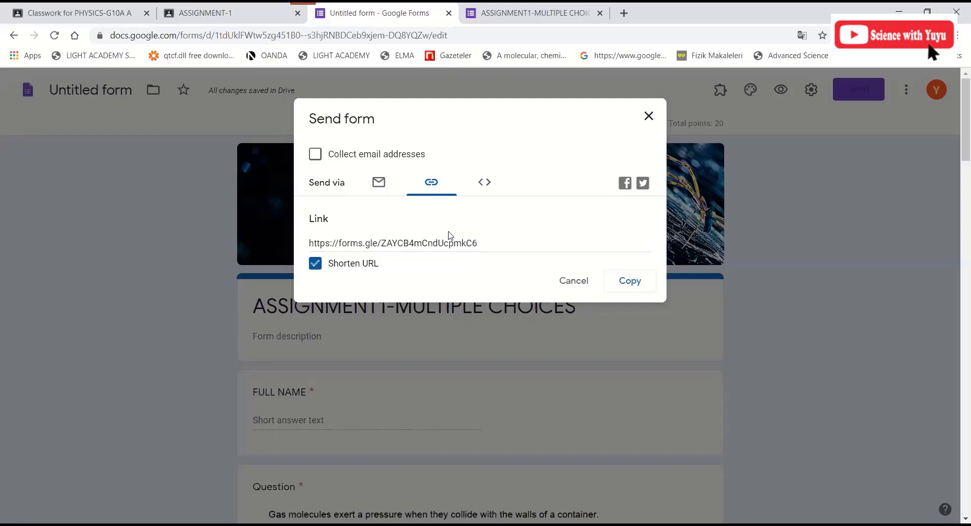
left_click(211, 10)
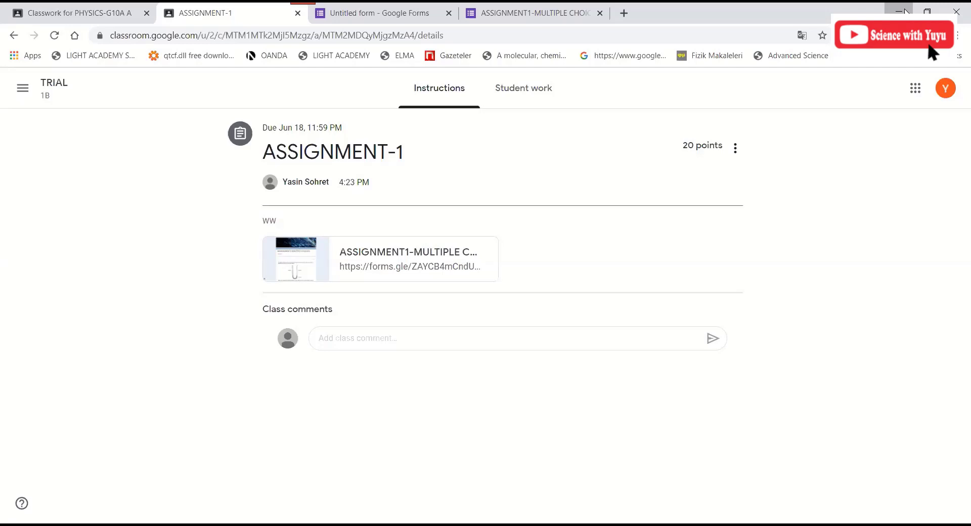
- Minimize Chrome to reveal the exam paper in Foxit PhantomPDF
left_click(905, 10)
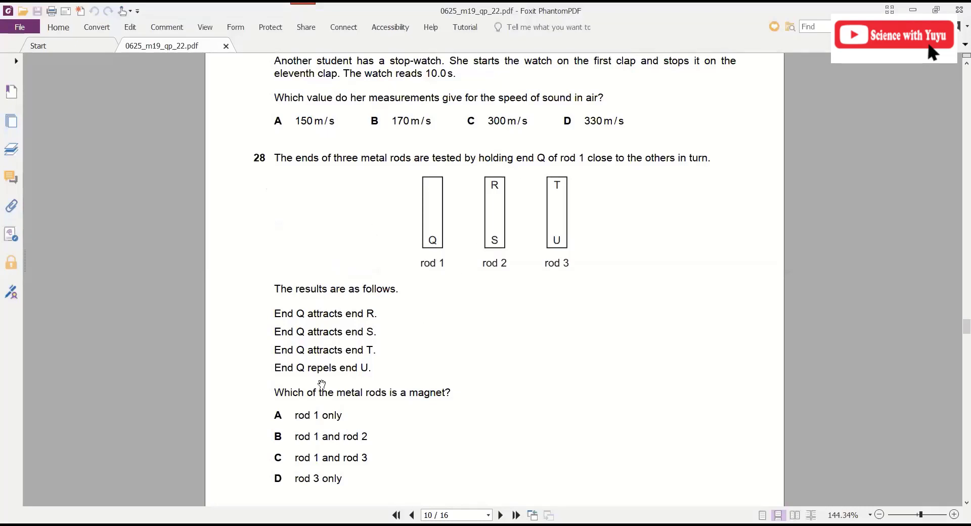
- Scroll from question 28 on page 10 to question 31's three-lamp circuit diagrams on page 11
scroll(456, 284, "down", 3)
scroll(447, 273, "down", 10)
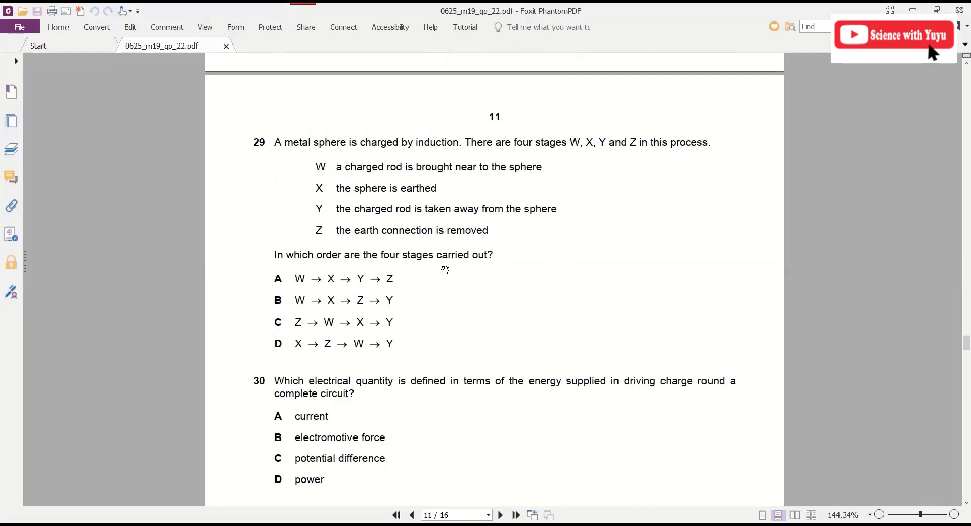
scroll(519, 267, "down", 3)
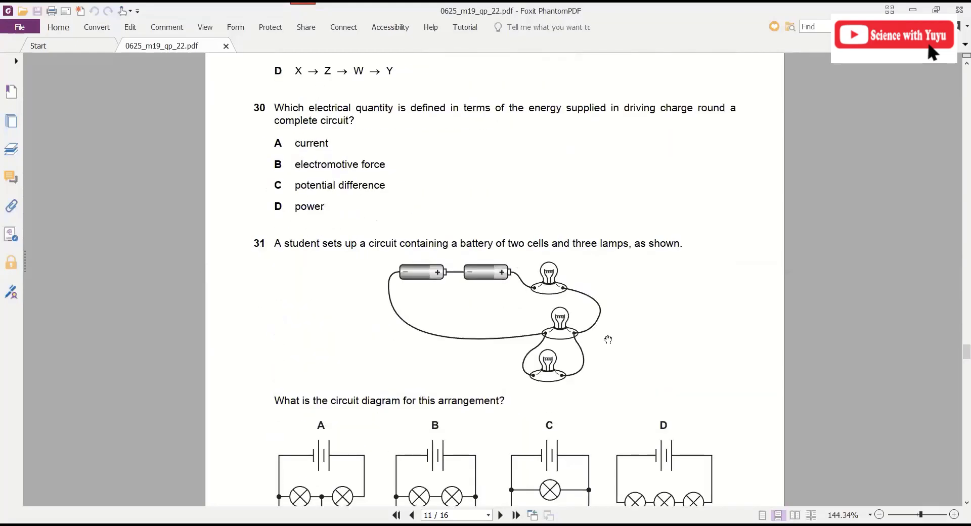
scroll(608, 340, "down", 3)
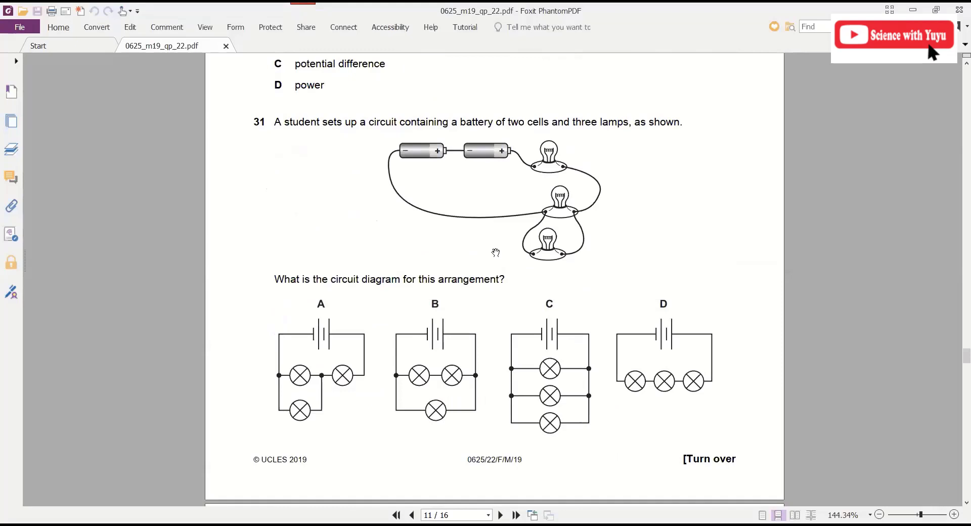
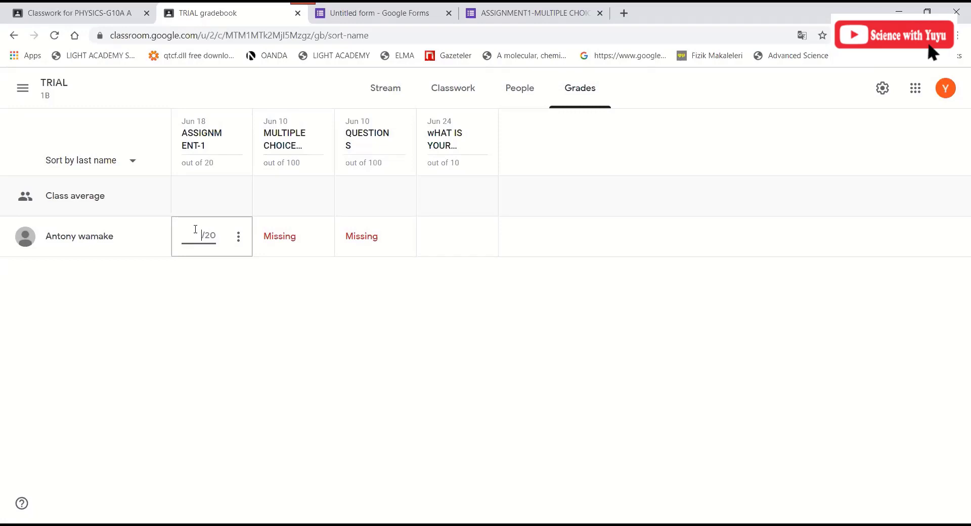
- Leave the student's ASSIGNMENT-1 grade blank and switch to the ASSIGNMENT1-MULTIPLE CHOICES response tab
left_click(197, 227)
left_click(58, 116)
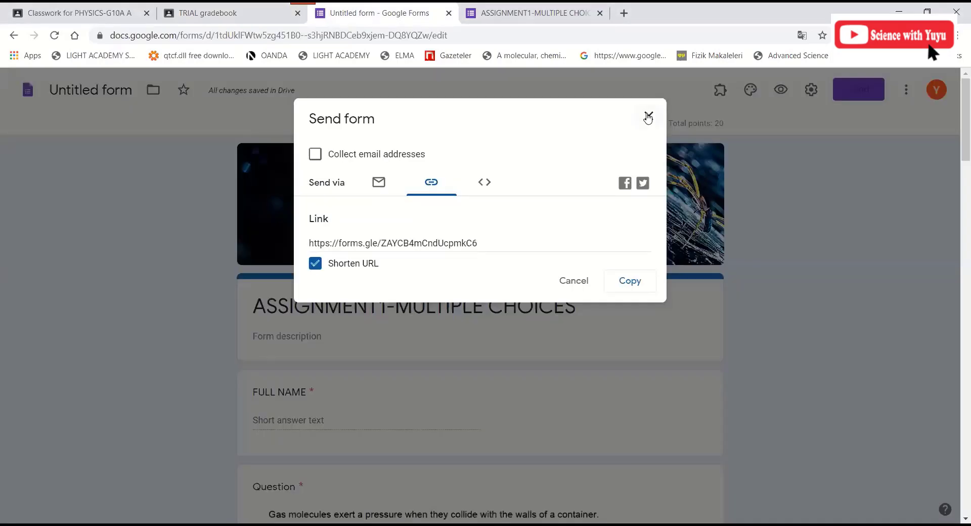
left_click(539, 11)
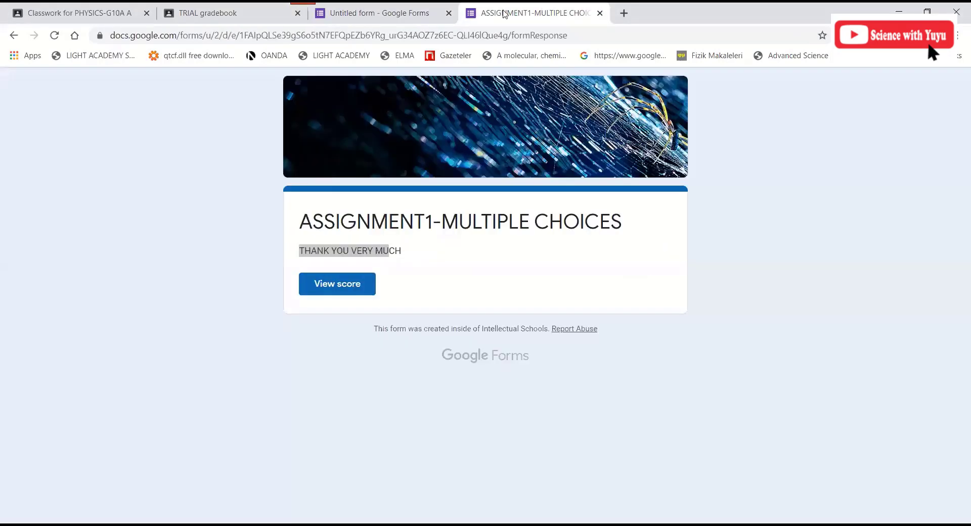
- Return to the Untitled form tab and close the Send form dialog to reach the quiz editor
left_click(429, 12)
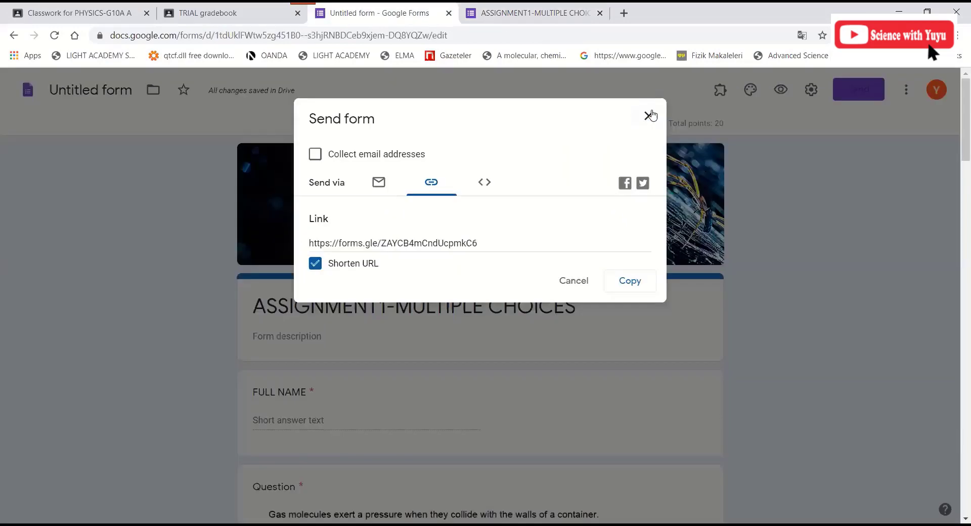
left_click(649, 116)
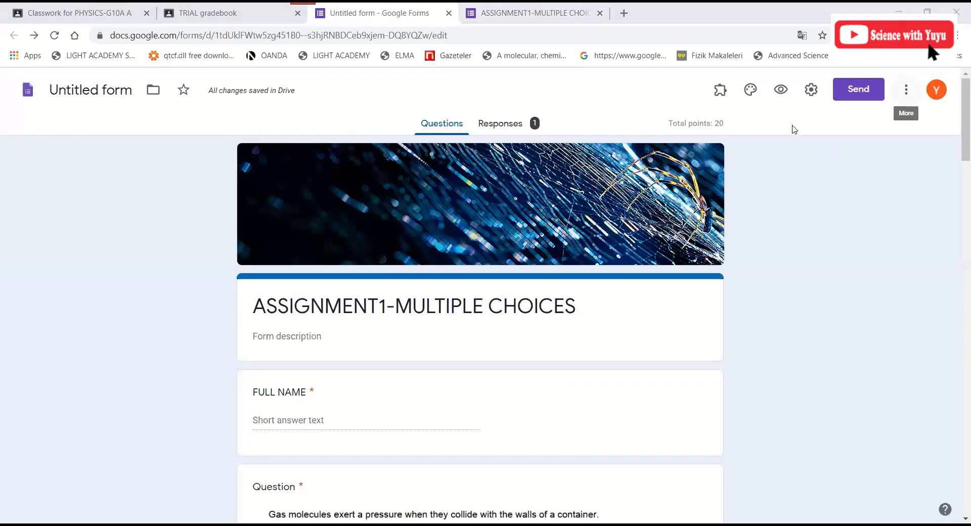
- Set form Preferences to stop collecting email addresses and make questions required by default, then save
left_click(899, 93)
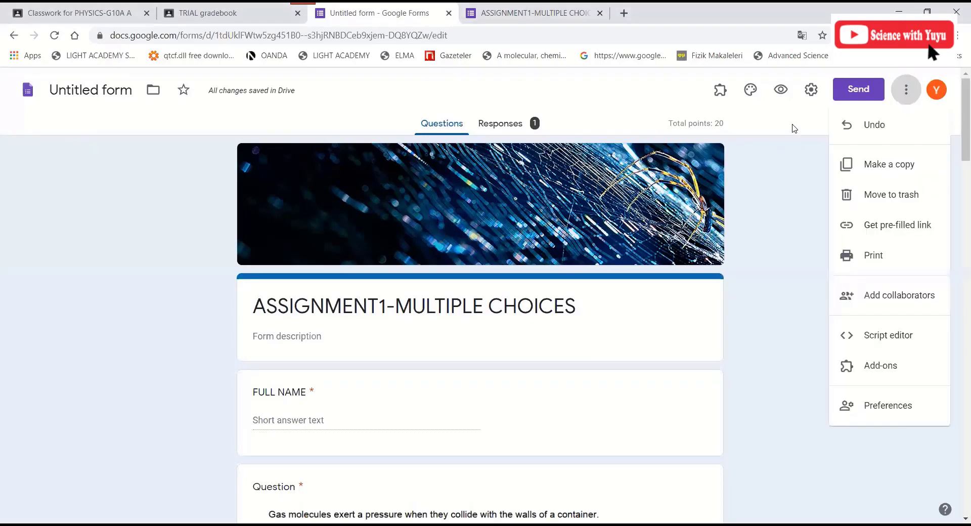
left_click(898, 96)
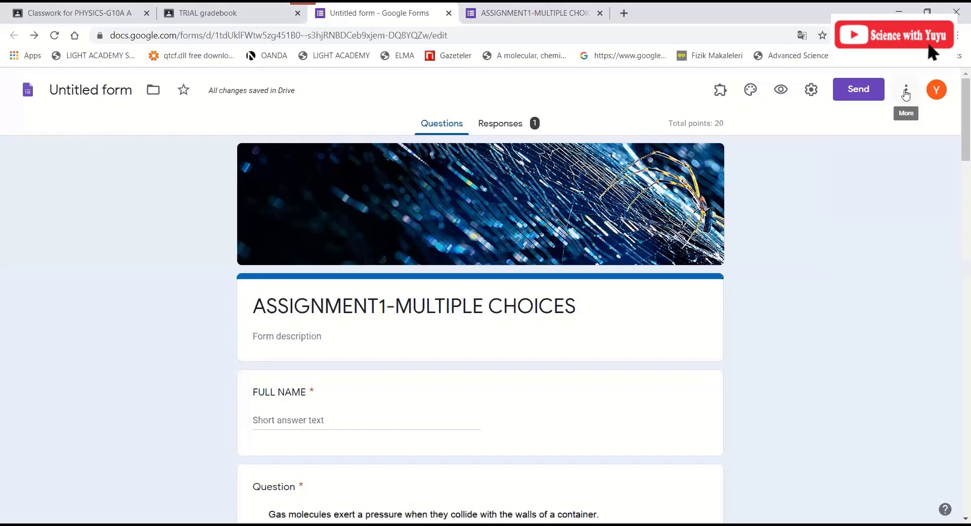
left_click(906, 94)
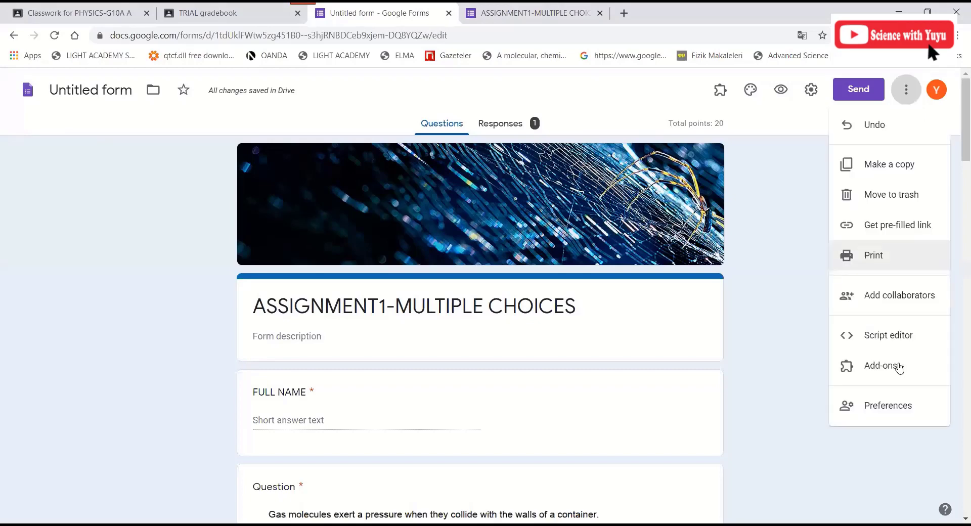
left_click(893, 405)
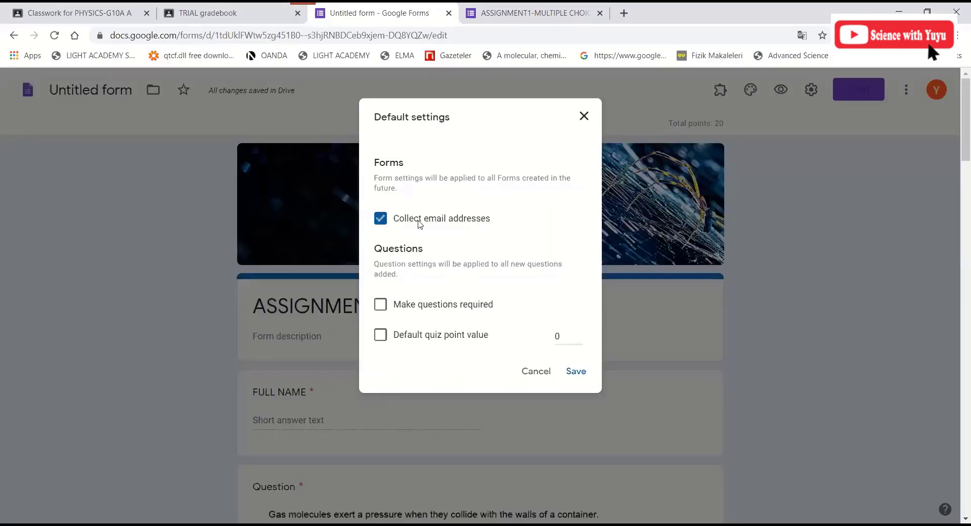
left_click(382, 221)
scroll(452, 367, "down", 3)
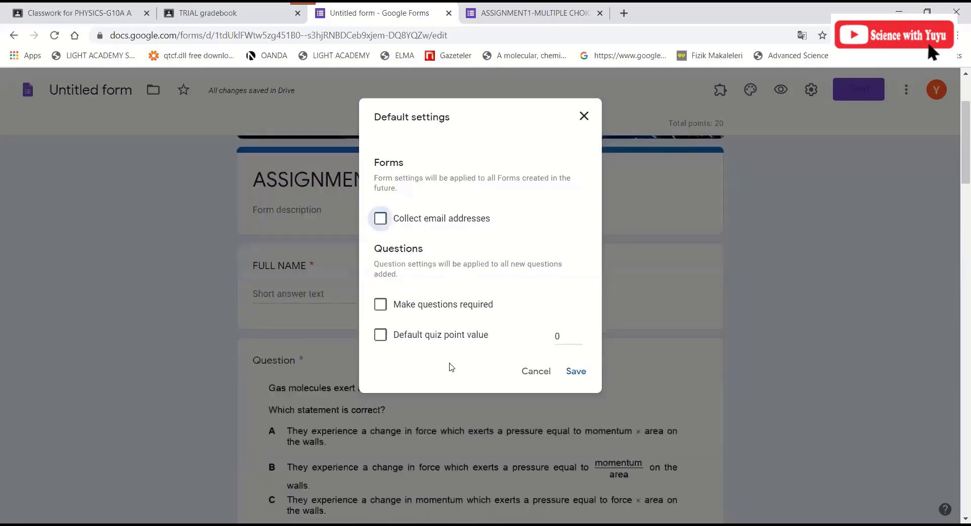
scroll(418, 260, "up", 1)
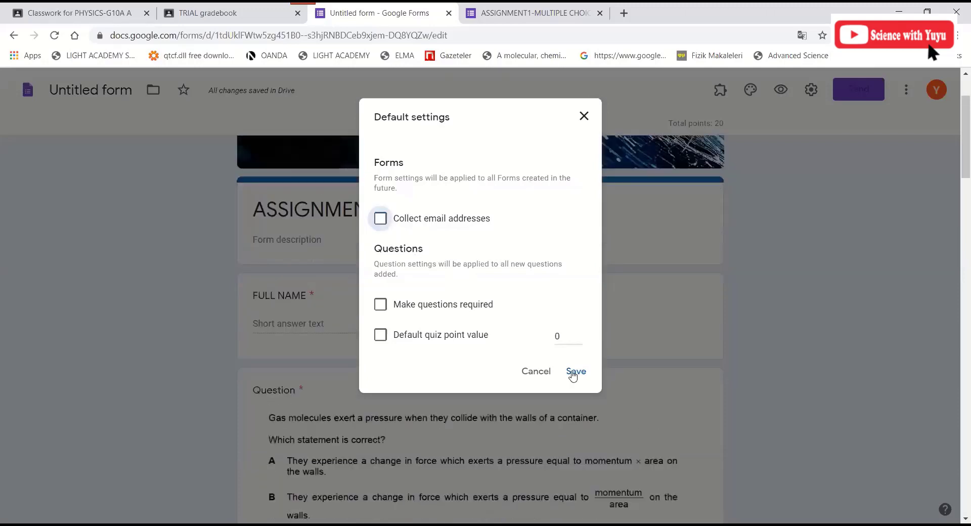
scroll(572, 376, "up", 2)
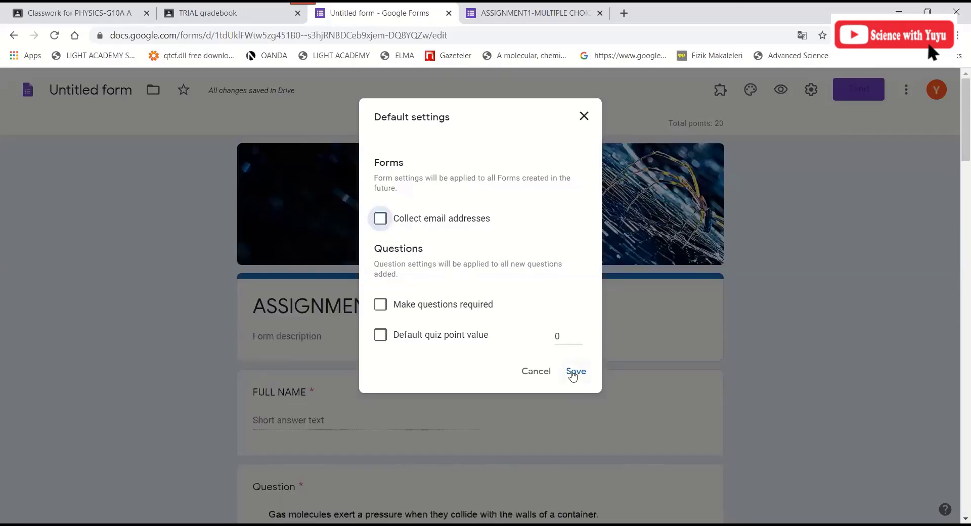
left_click(380, 304)
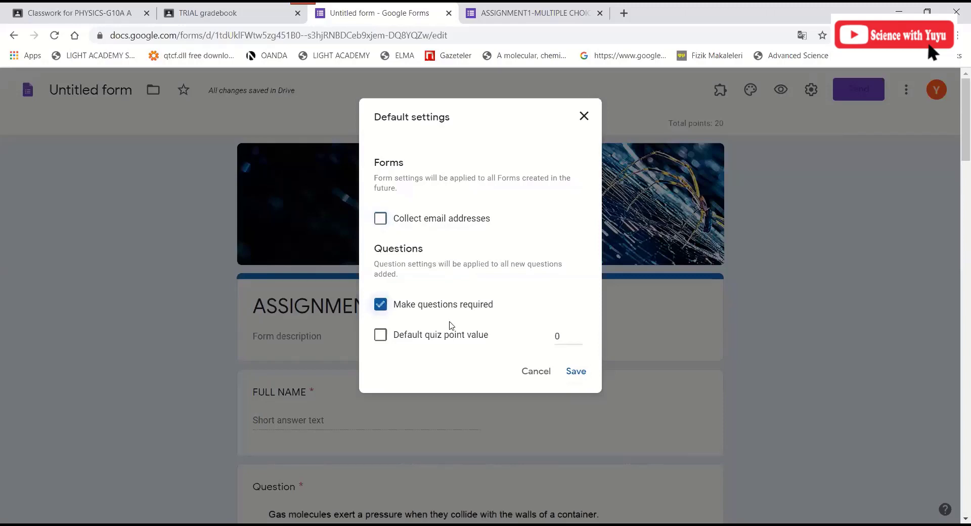
left_click(577, 372)
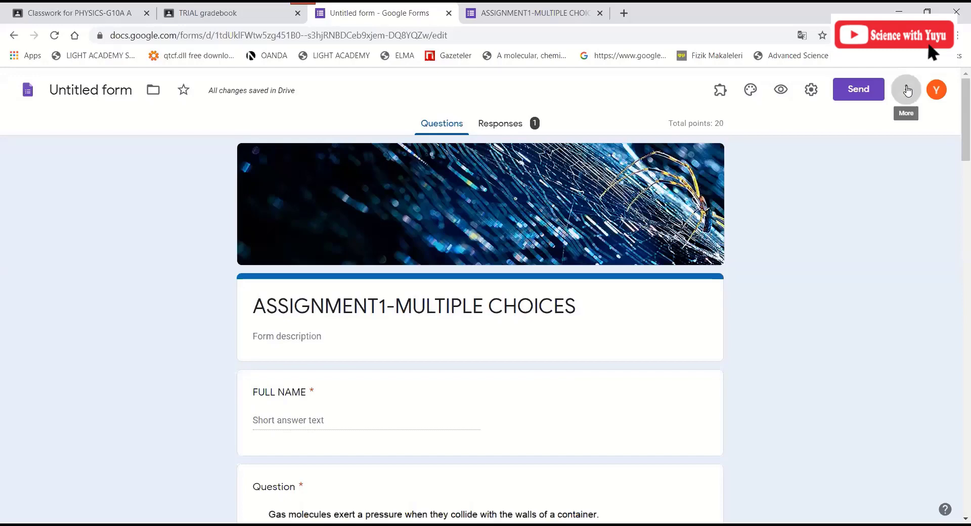
- Dismiss the form's extra options menu and return to the Classroom gradebook
left_click(908, 90)
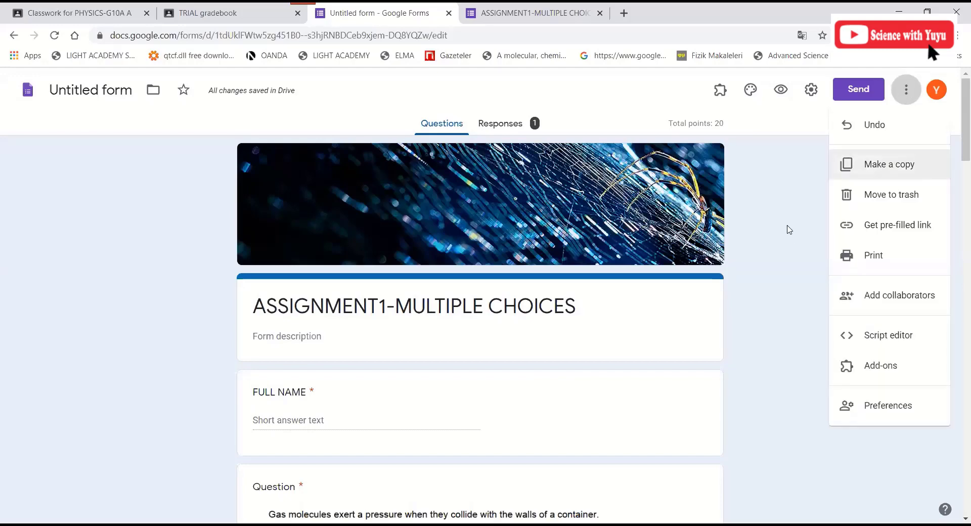
left_click(218, 340)
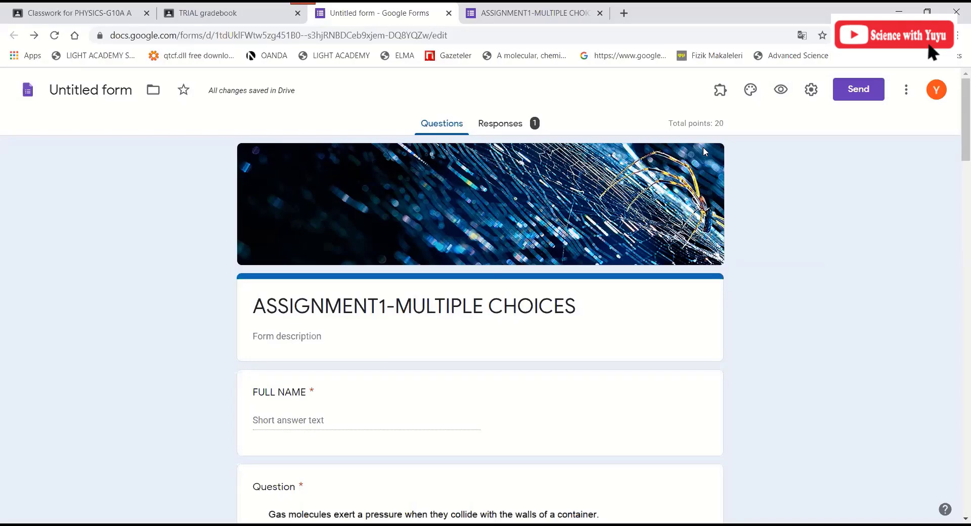
key("ctrl+shift+Tab")
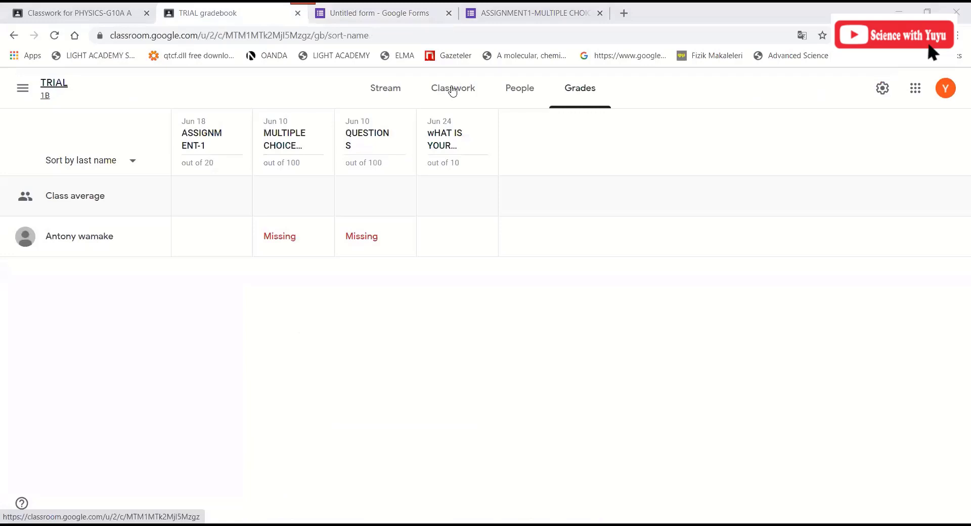
- From Classwork, expand ASSIGNMENT-1 and open its Student work page with 1 assigned
left_click(453, 92)
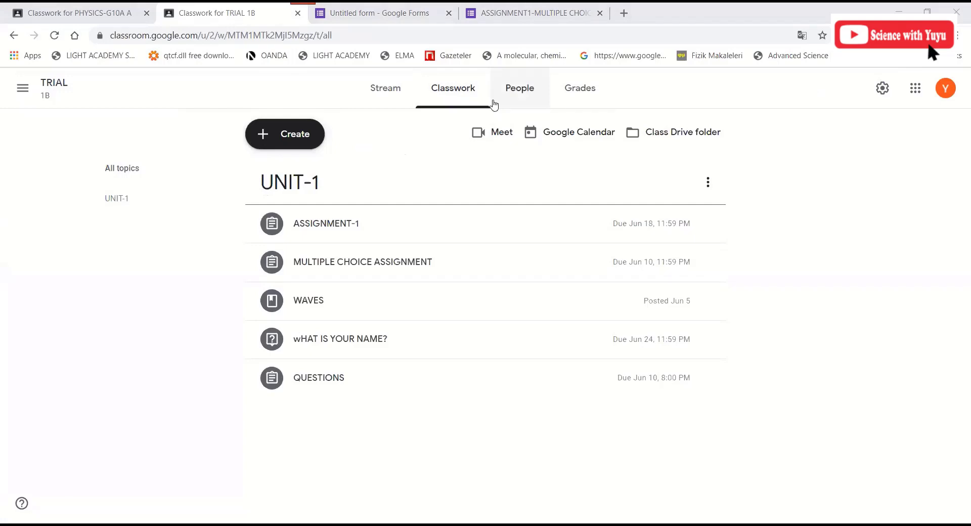
left_click(368, 228)
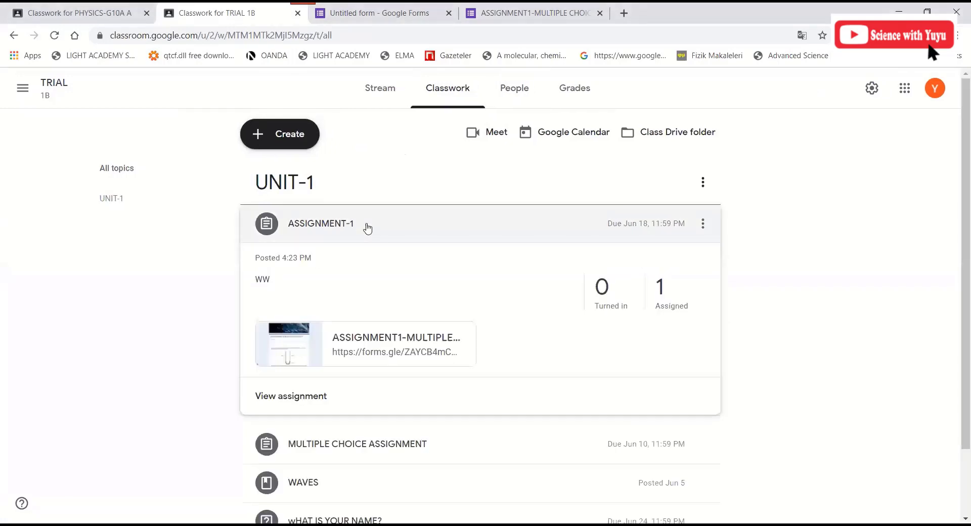
left_click(660, 298)
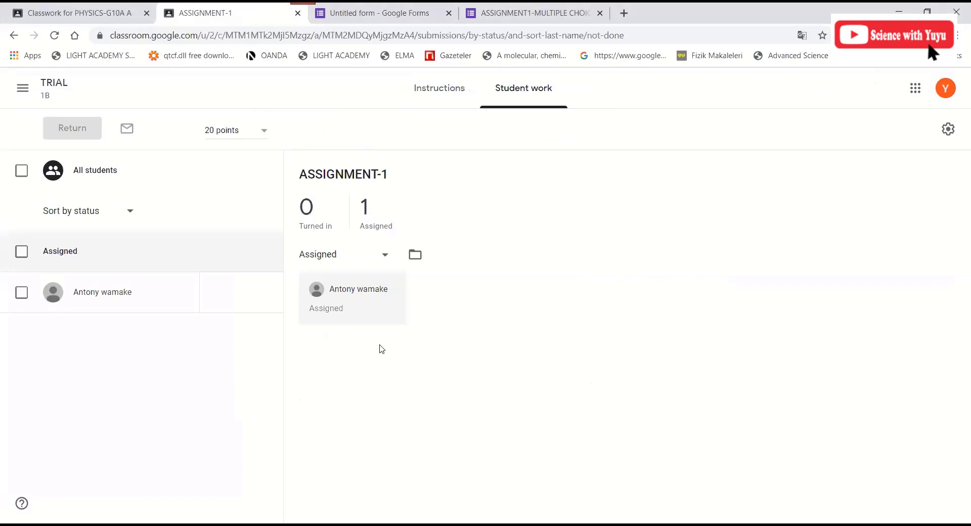
- Download all of the class's grades as a CSV file via the Student work settings gear
left_click(944, 133)
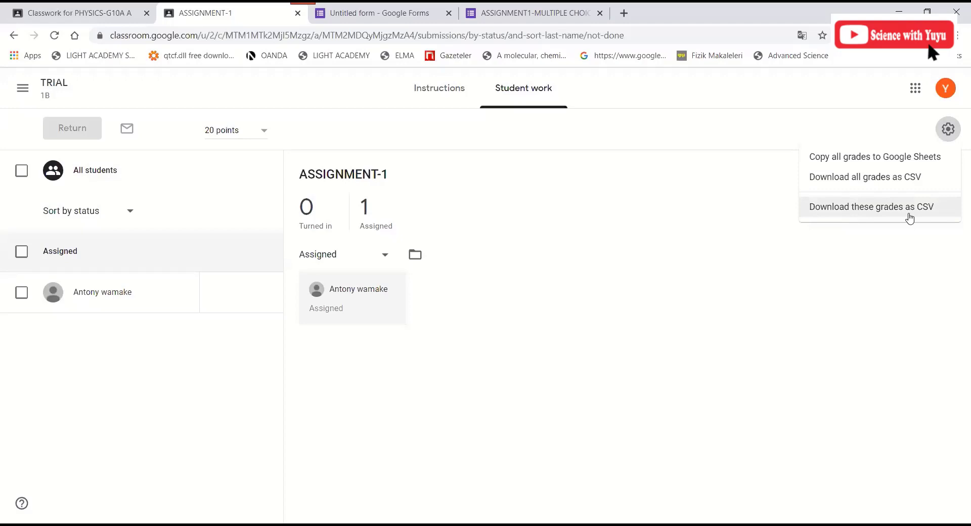
left_click(880, 179)
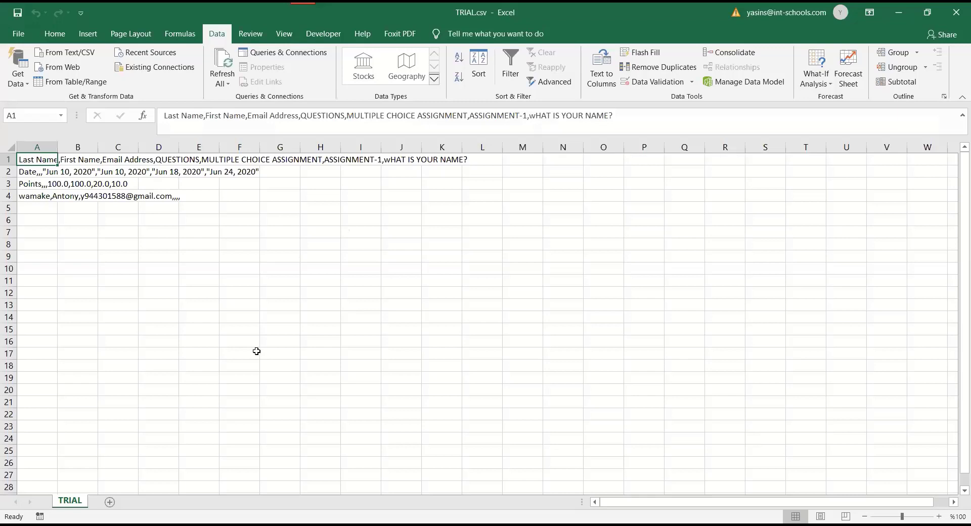
left_click(158, 268)
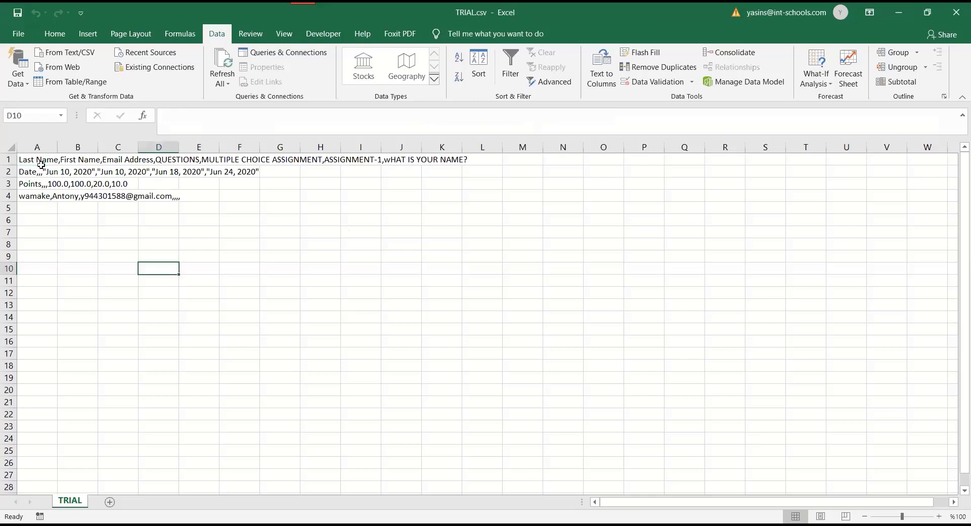
left_click(41, 164)
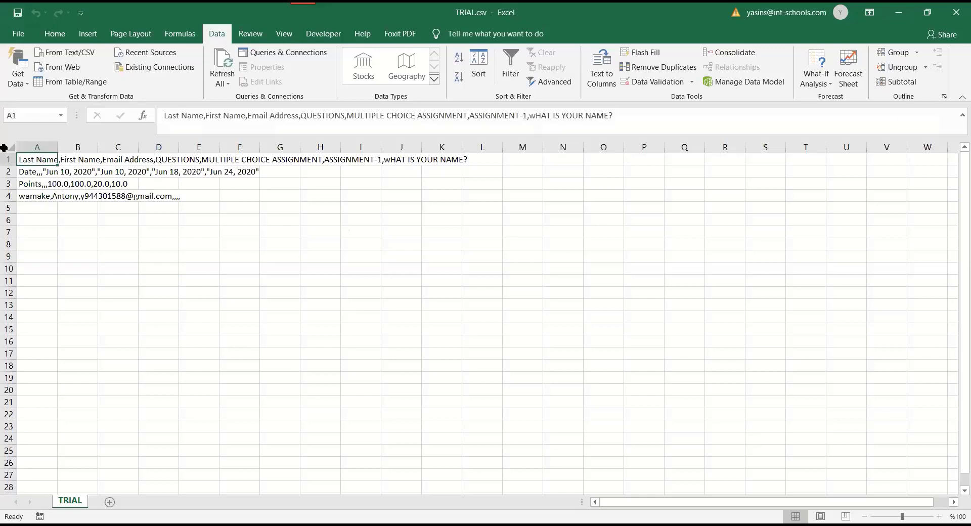
left_click(199, 271)
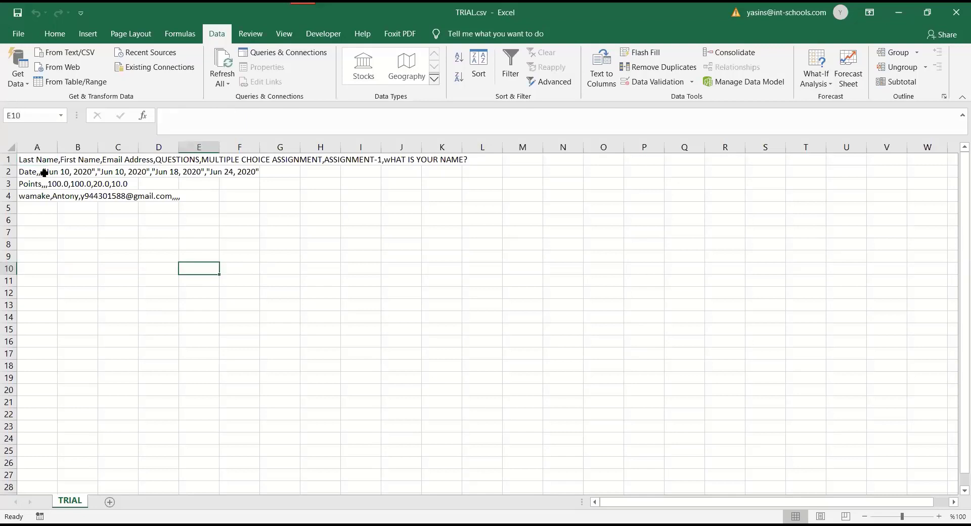
left_click(38, 157)
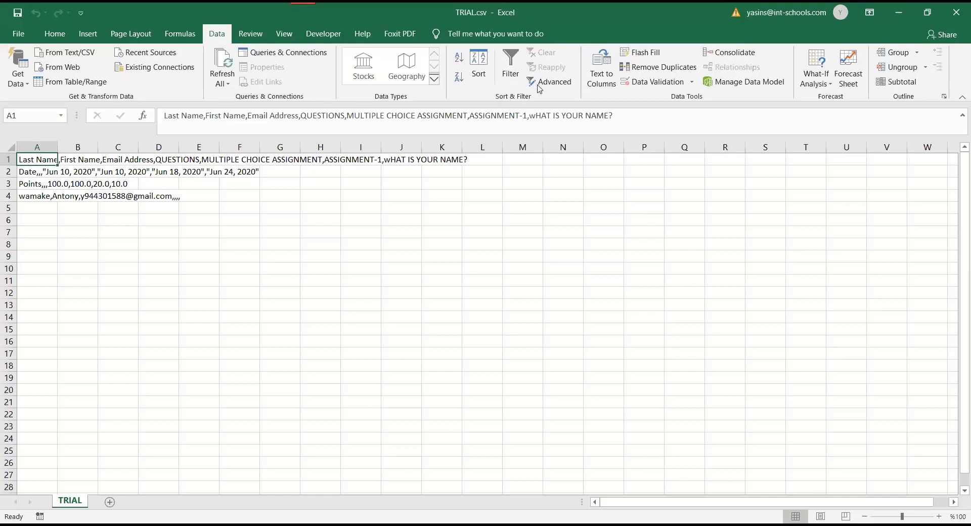
- Split the header row in A1 into columns with Text to Columns, delimited by comma
left_click(602, 76)
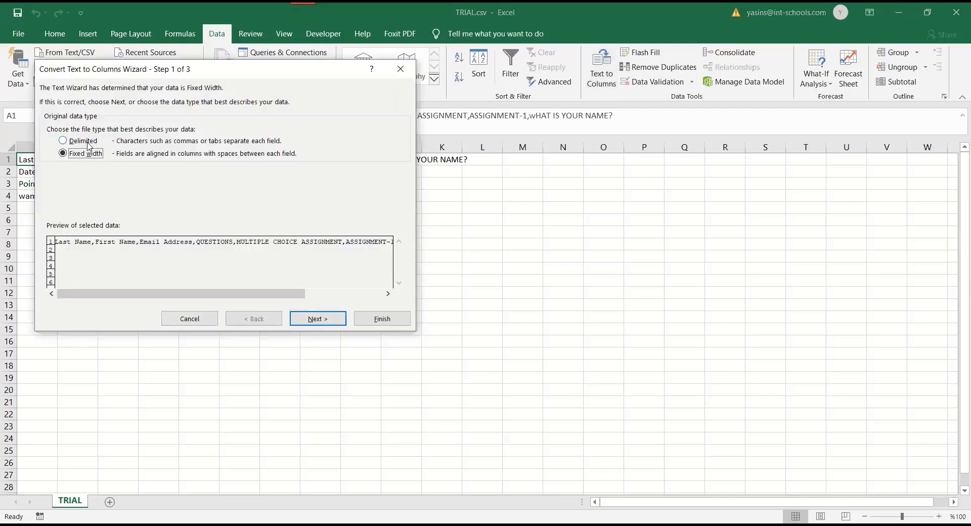
left_click(84, 143)
left_click(321, 320)
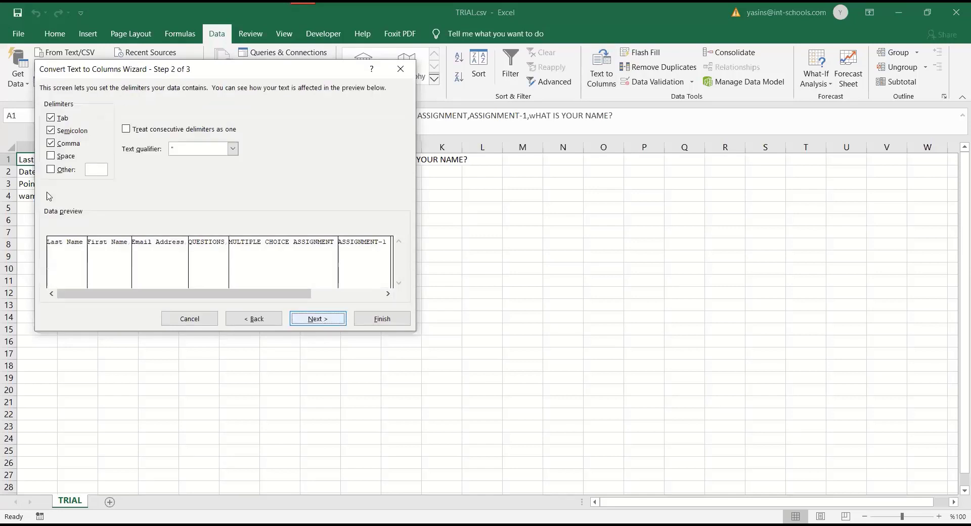
left_click(51, 143)
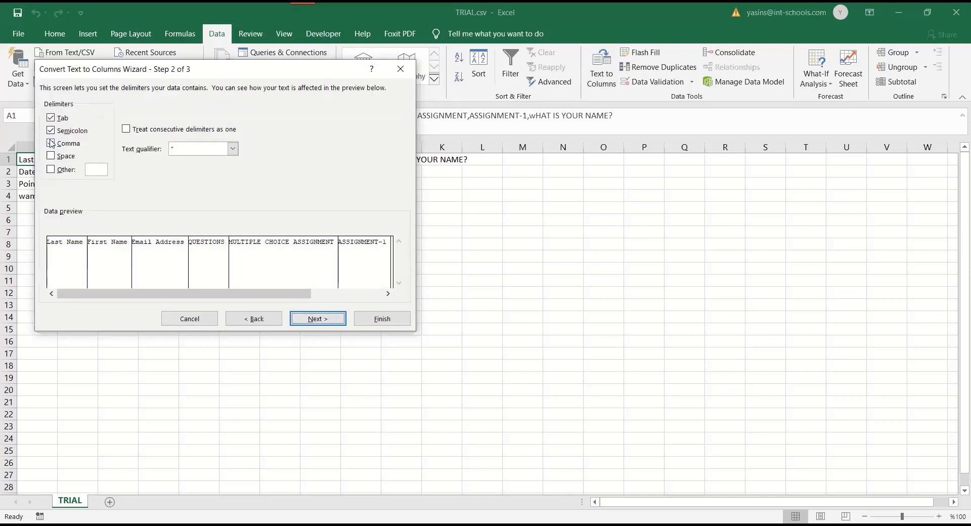
left_click(51, 155)
left_click(50, 156)
left_click(317, 320)
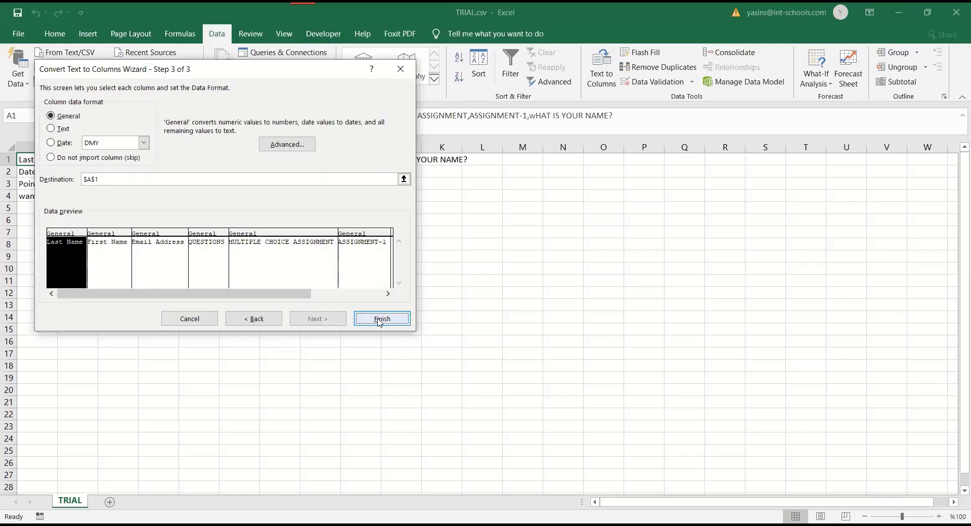
left_click(380, 320)
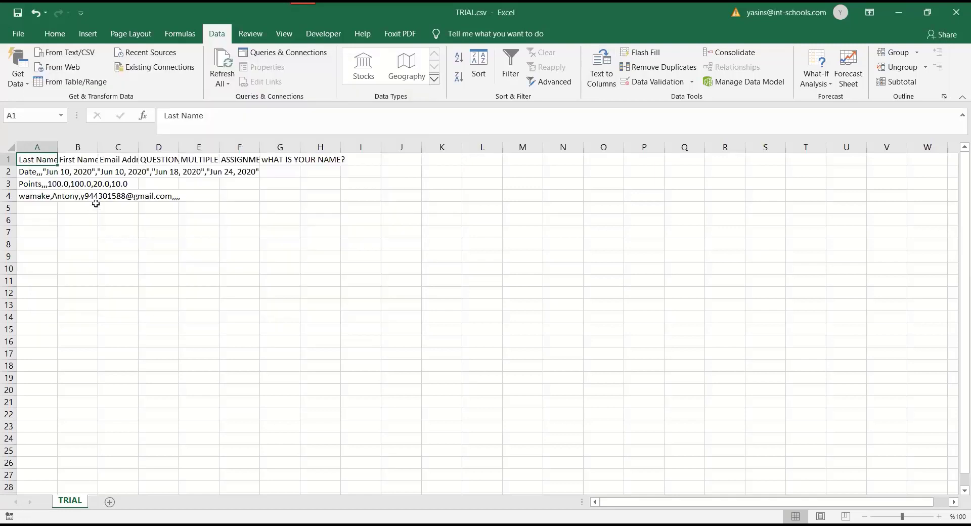
- Select columns A through I and retry Text to Columns on them
left_click(51, 208)
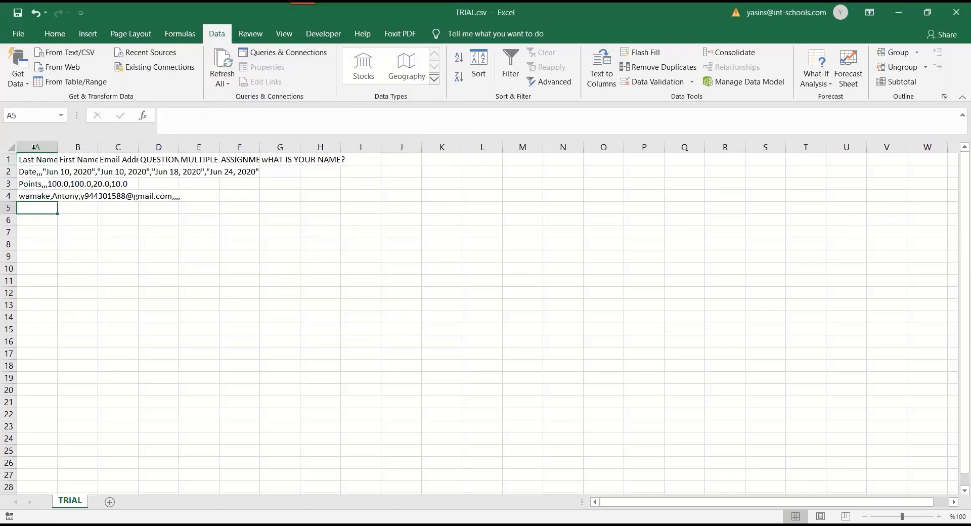
left_click_drag(45, 149, 361, 147)
left_click(605, 75)
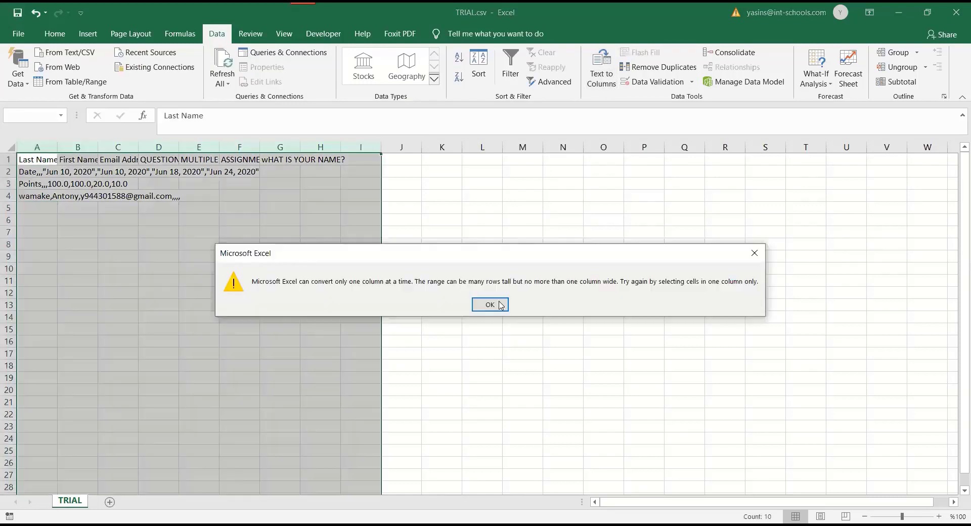
- Split column A's remaining rows into delimited columns, replacing the existing data
left_click(500, 304)
left_click(401, 221)
left_click(47, 158)
left_click(39, 147)
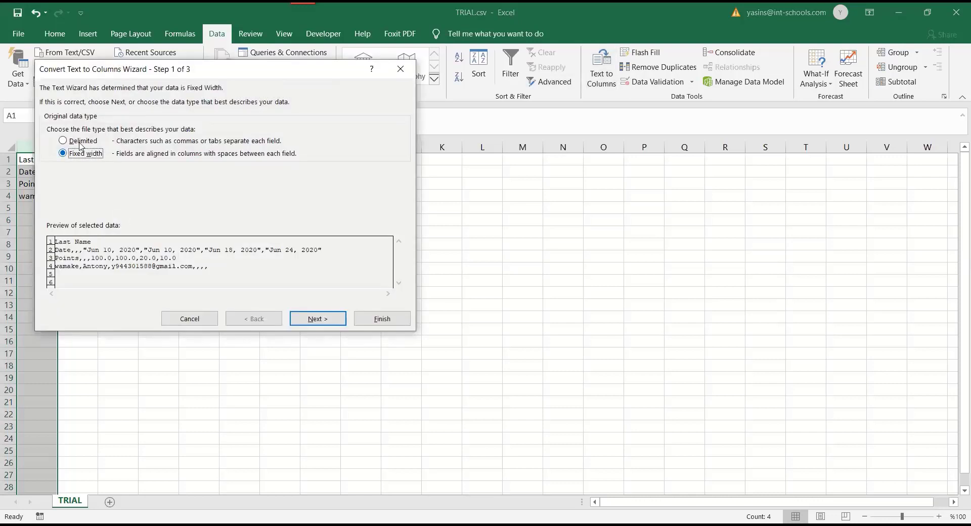
left_click(80, 142)
left_click(315, 320)
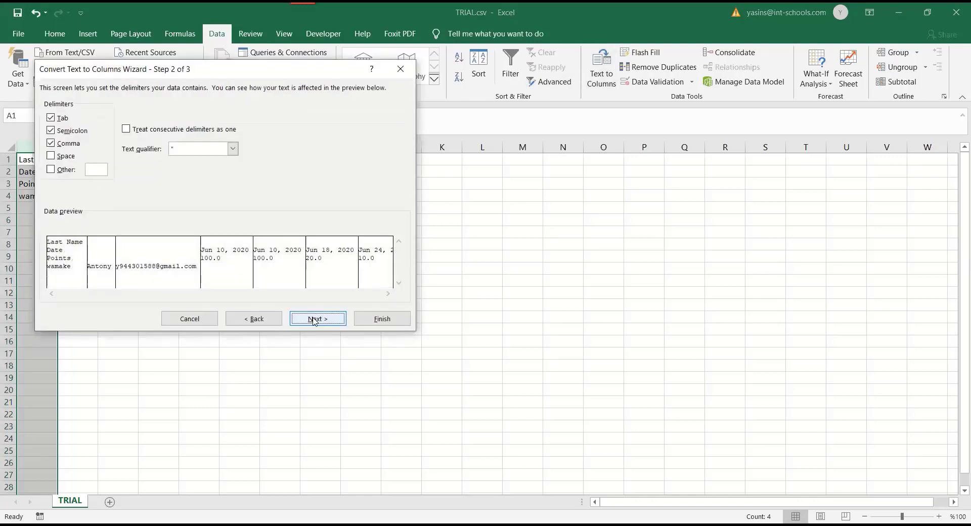
left_click(315, 320)
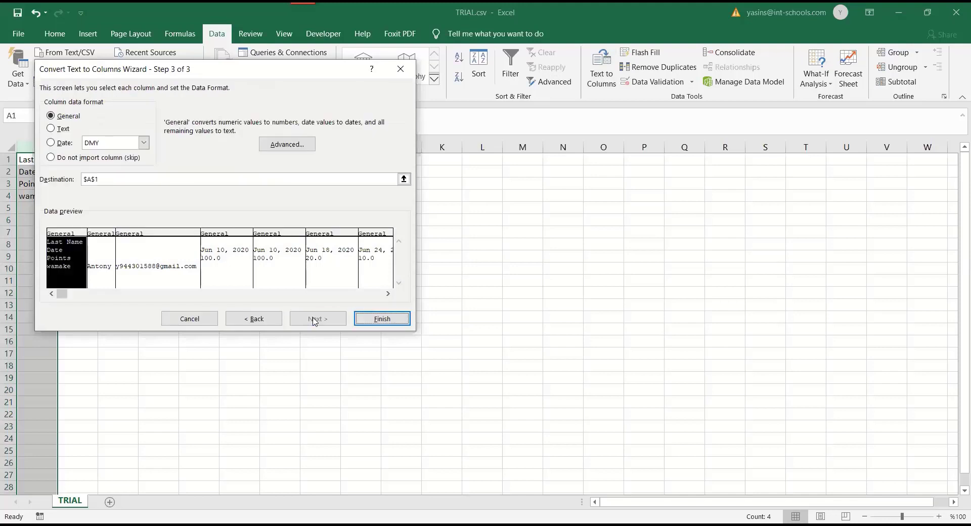
left_click(384, 320)
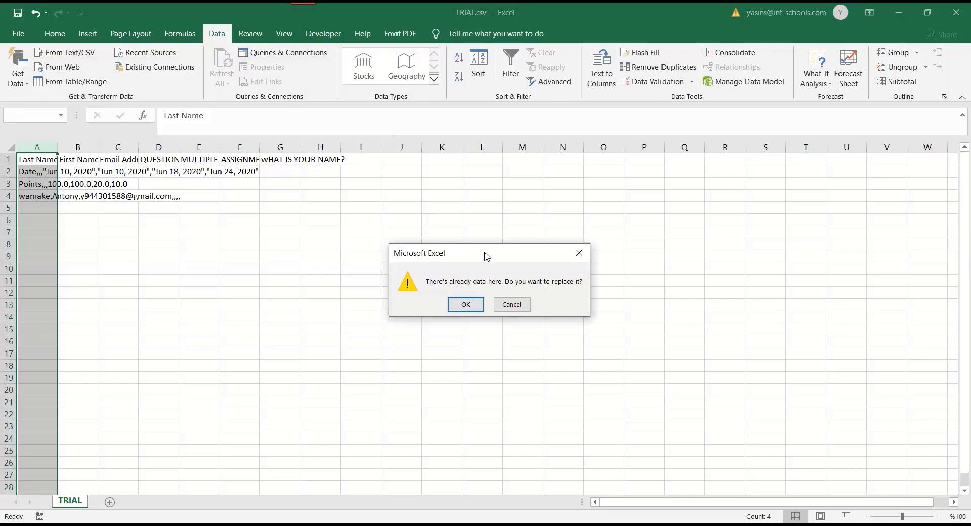
left_click_drag(485, 253, 366, 244)
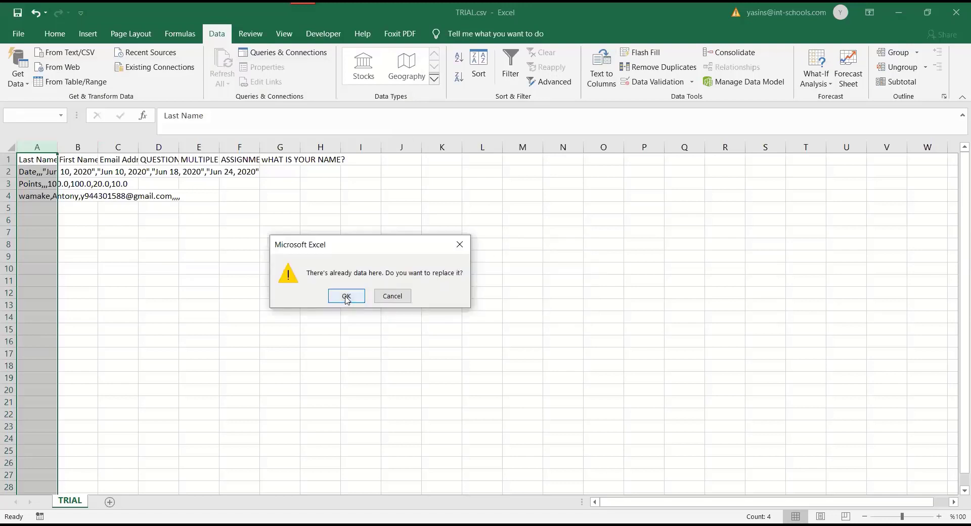
left_click(347, 296)
- Autofit columns A, C, D and F so the labels, email and dates like Jun 18, 2020 fit
left_click_drag(23, 165, 325, 198)
left_click_drag(192, 221, 189, 207)
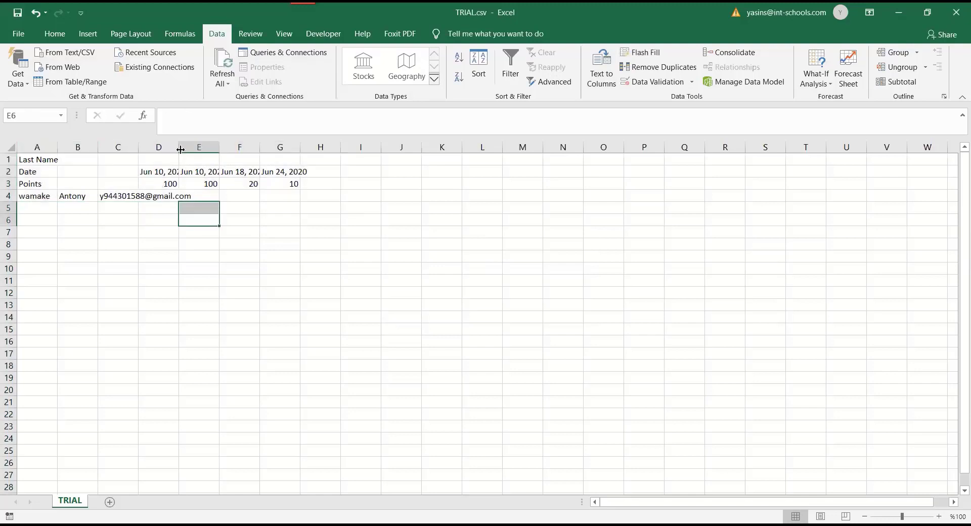
double_click(179, 148)
double_click(142, 147)
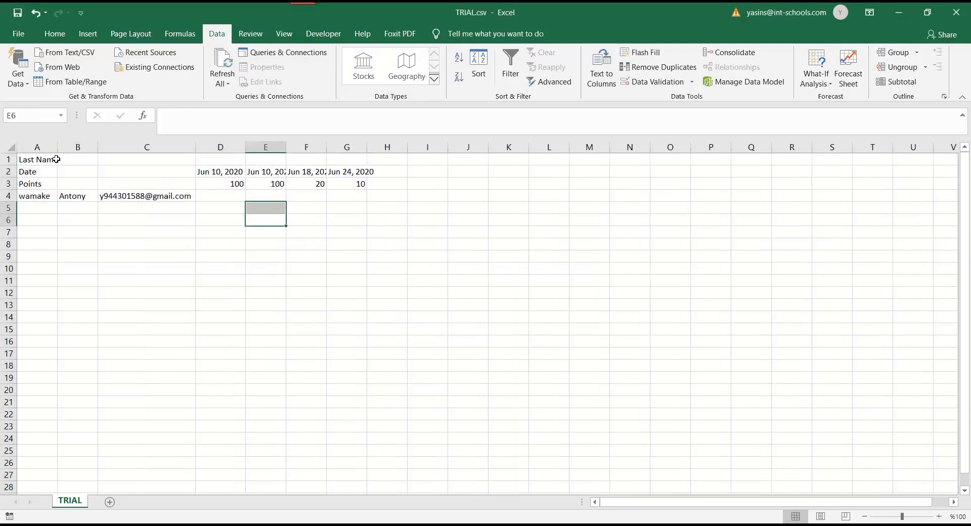
double_click(56, 148)
left_click(269, 185)
left_click(340, 184)
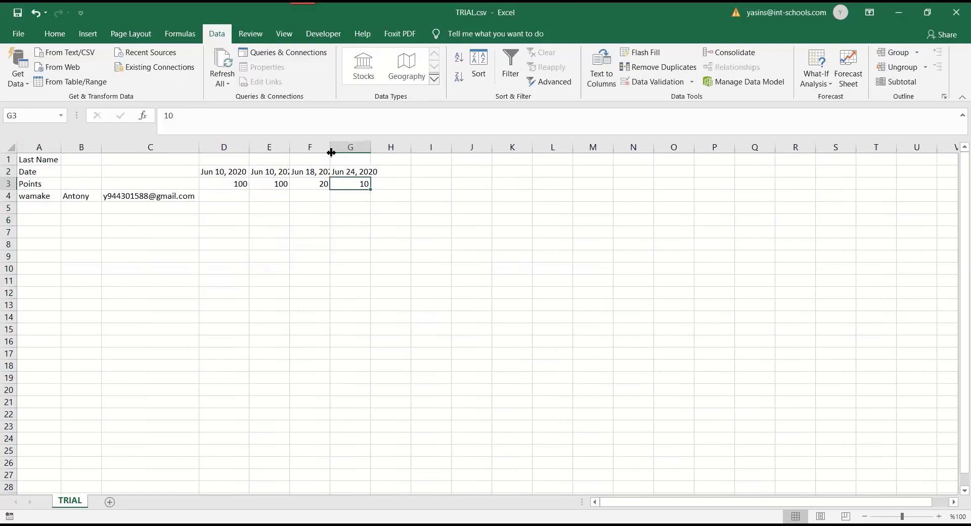
double_click(331, 148)
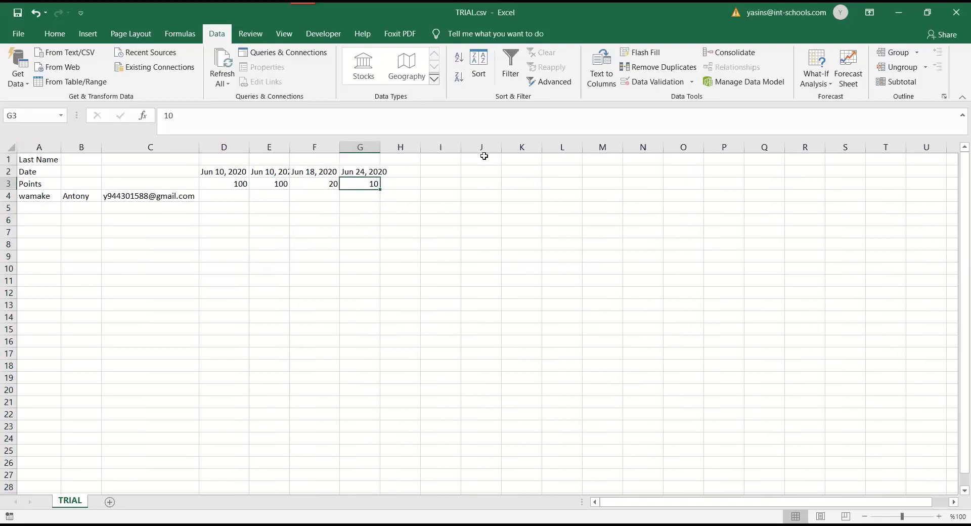
- Back in Chrome, show ASSIGNMENT-1's Instructions: due Jun 18, 20 points, form attached
left_click(546, 7)
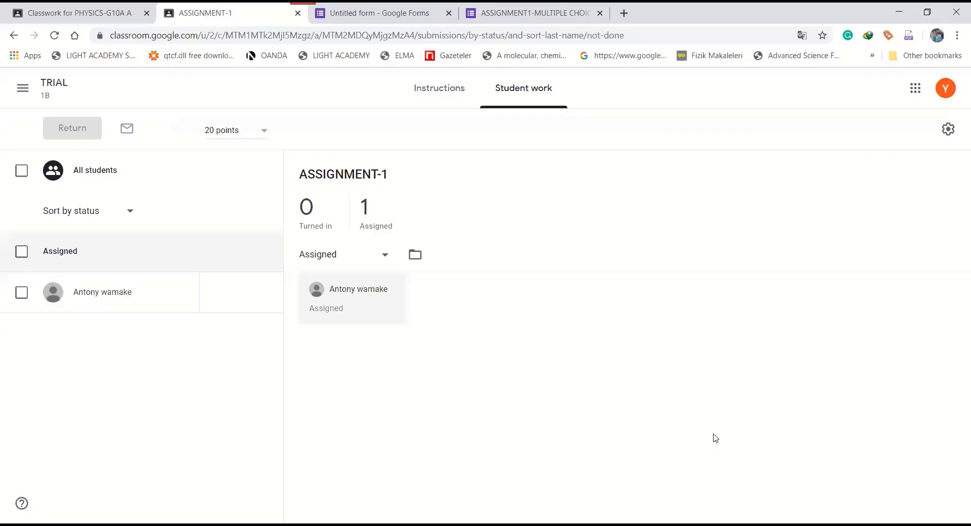
left_click(449, 94)
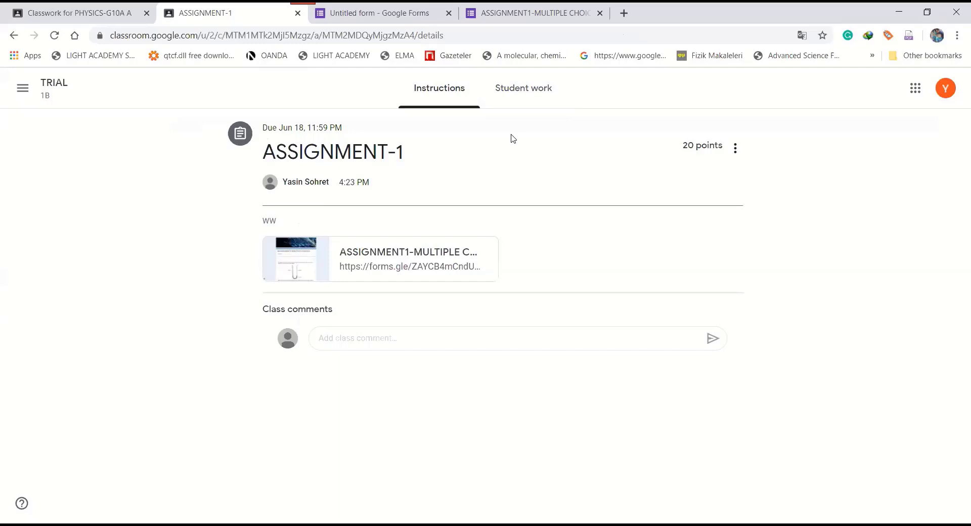
left_click(302, 3)
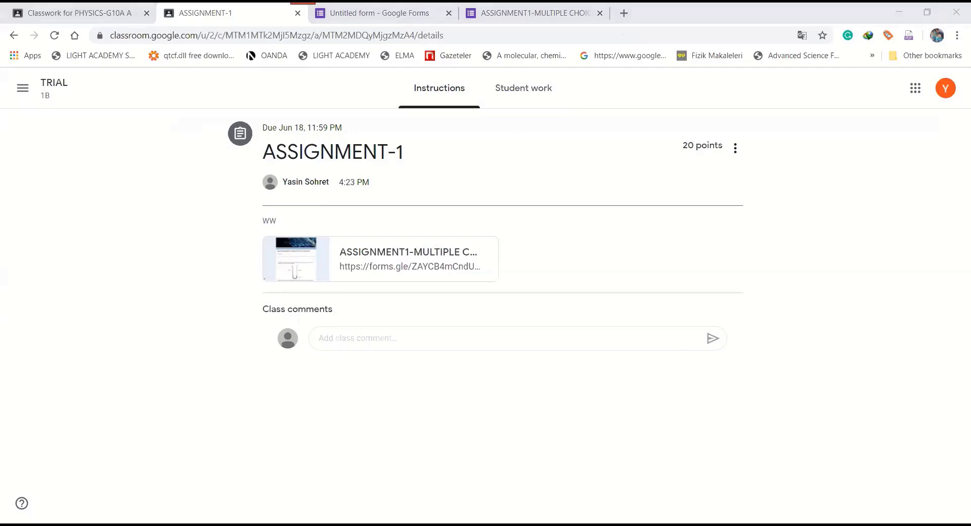